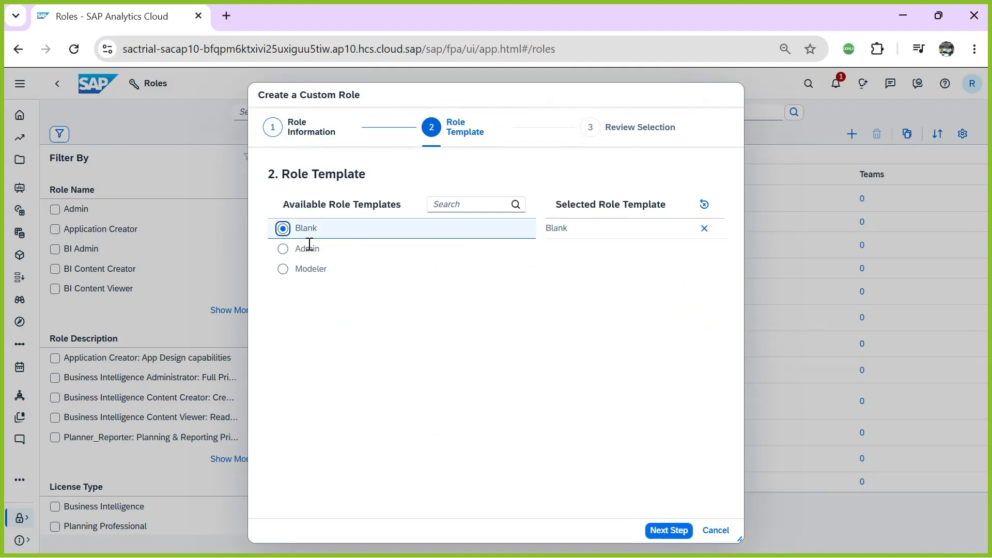
Create the custom role S0_DAC_Role from the Blank role template.
click(668, 530)
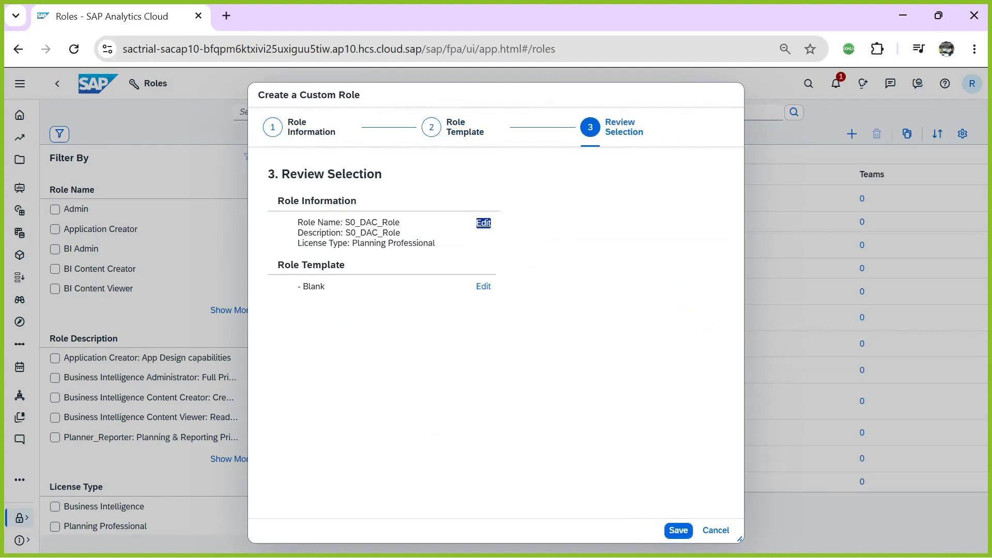
click(677, 530)
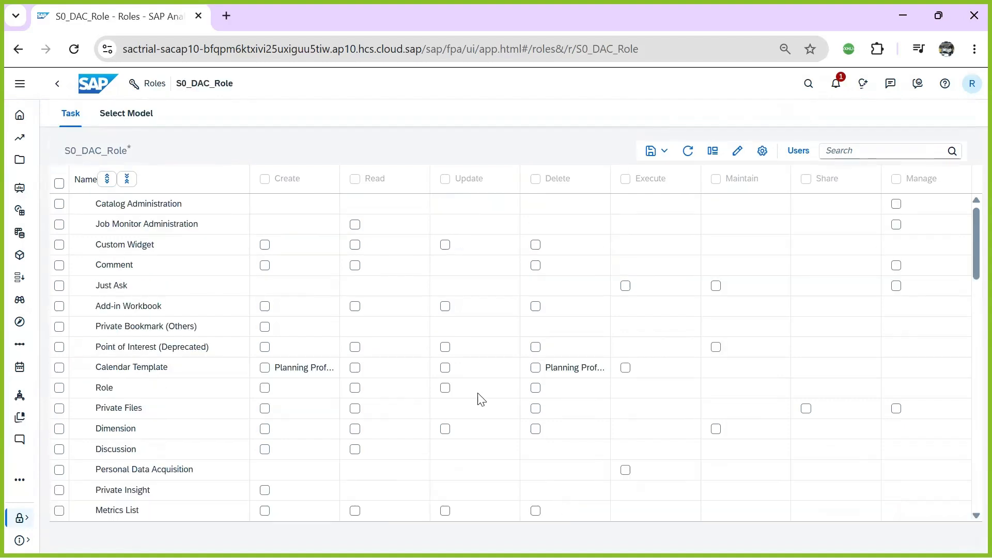
Grant the role Create, Read, Delete, Share and Manage permissions on Private Files and save the role.
scroll(607, 360, down, 10)
scroll(606, 384, down, 2)
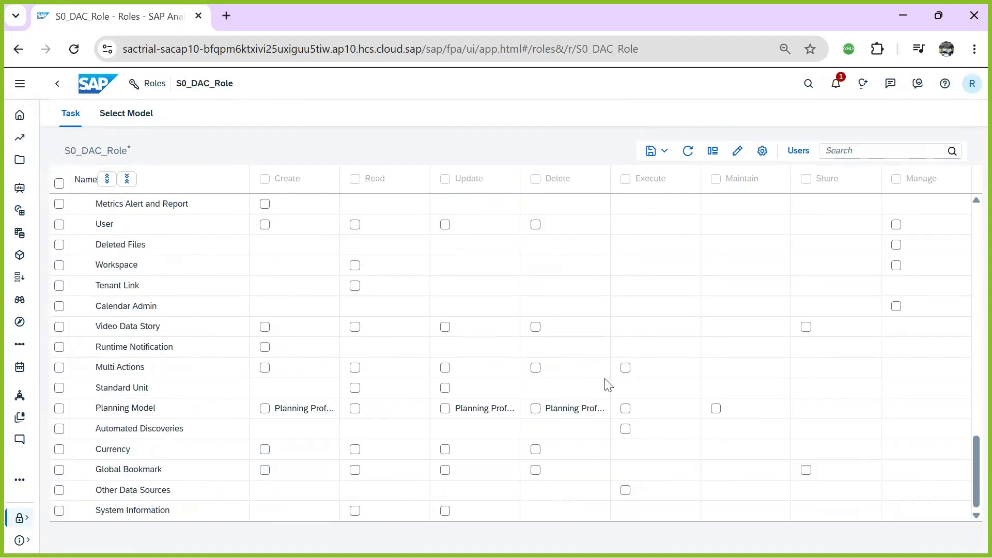
scroll(607, 385, up, 10)
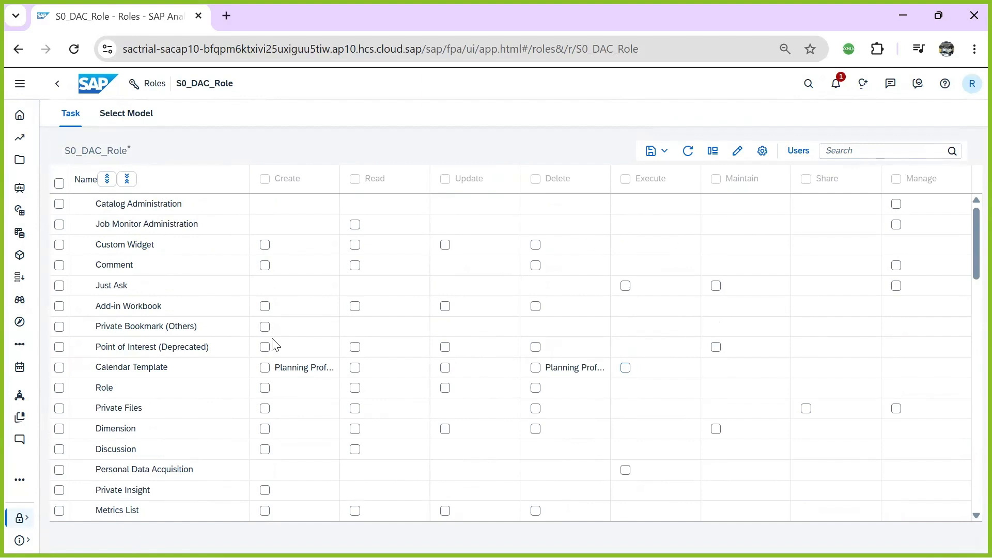
scroll(287, 379, down, 3)
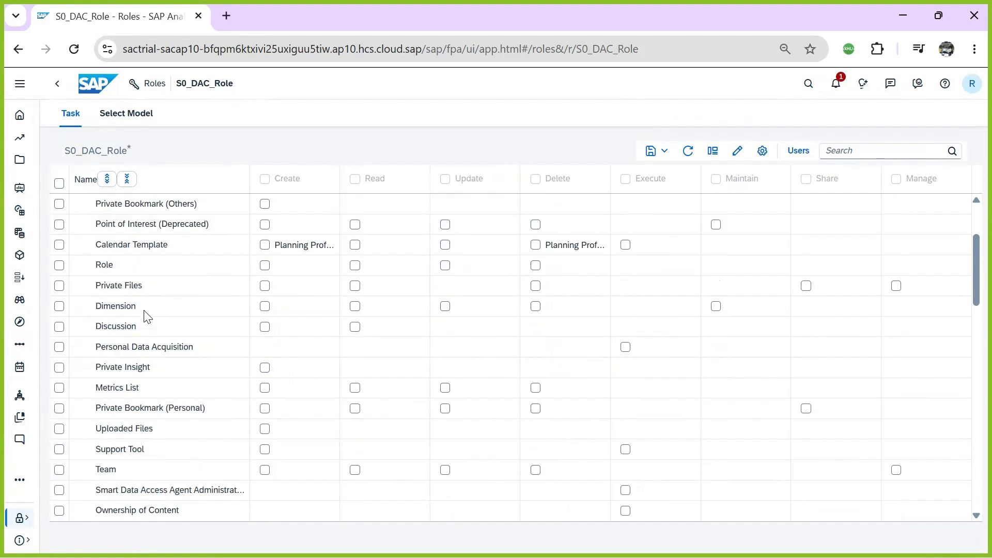
click(59, 286)
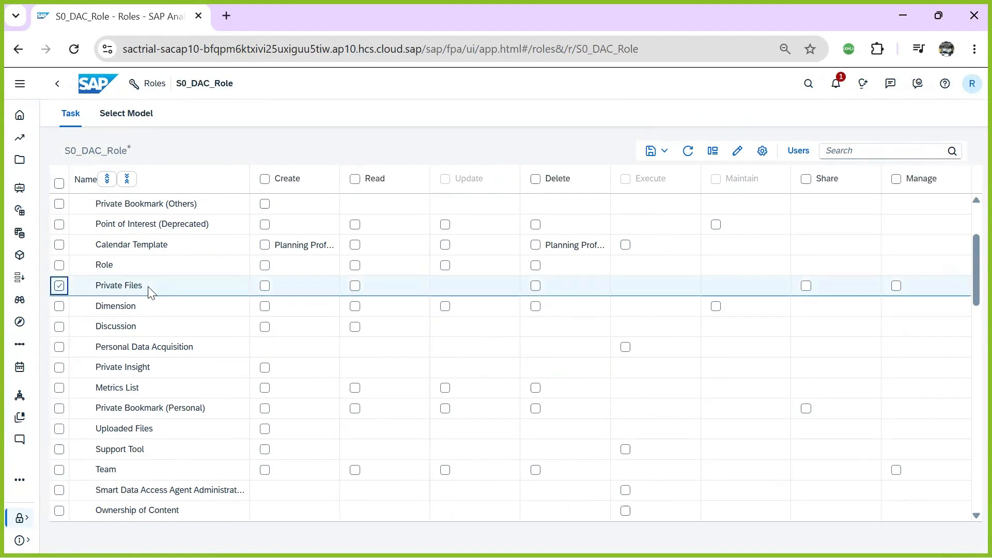
click(264, 286)
click(354, 285)
click(536, 287)
click(806, 287)
click(901, 292)
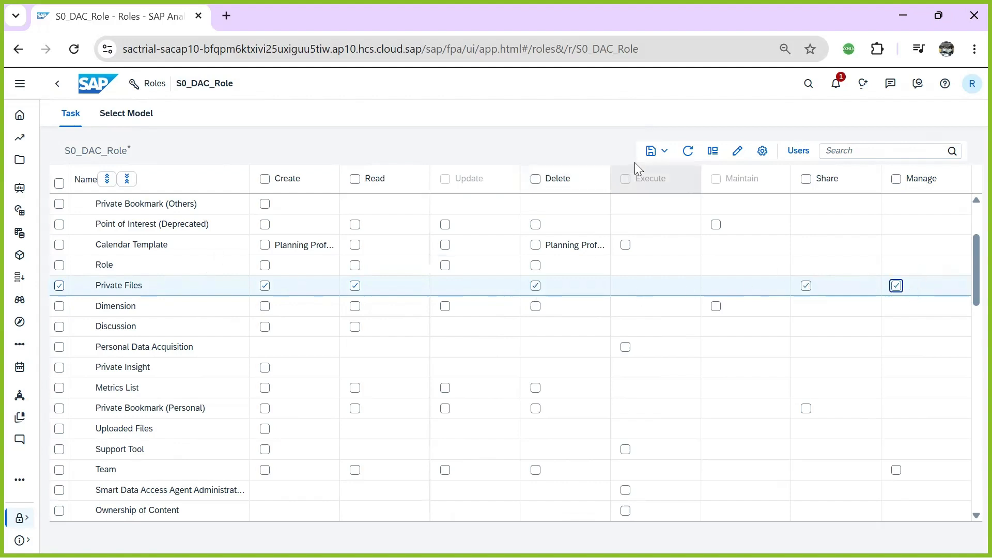
click(650, 153)
click(660, 171)
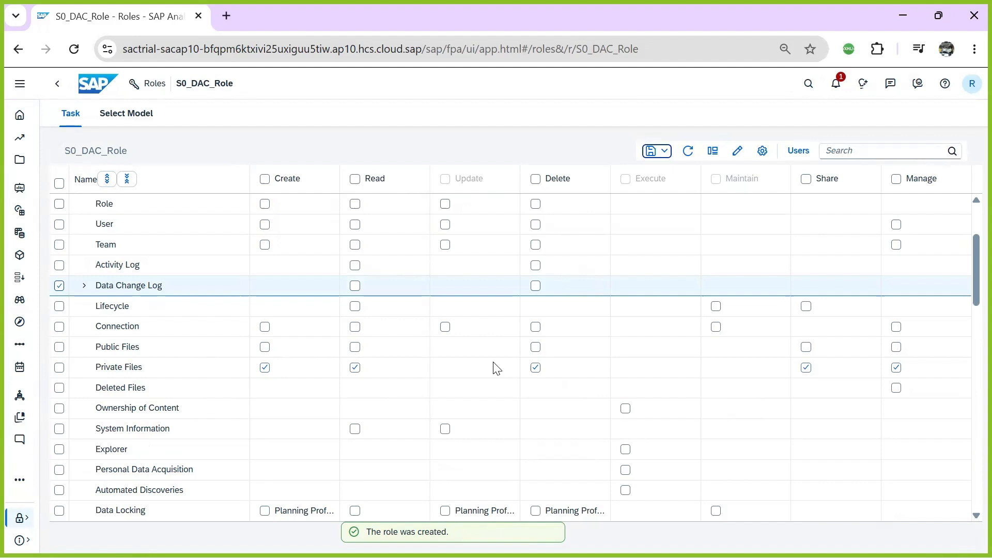
Filter the permissions for "Pla", grant Create and Read on Planning Model, and save the role.
click(851, 153)
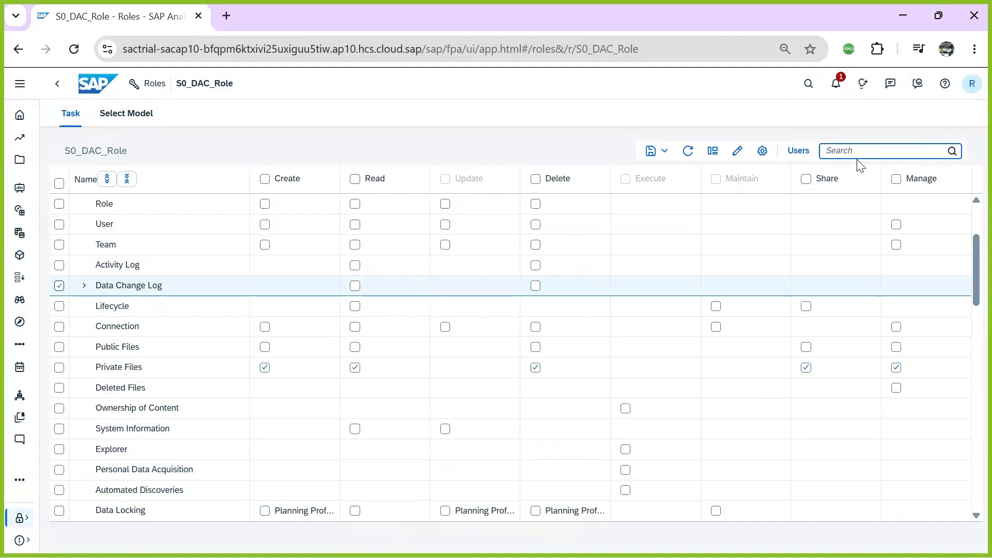
text(Pla)
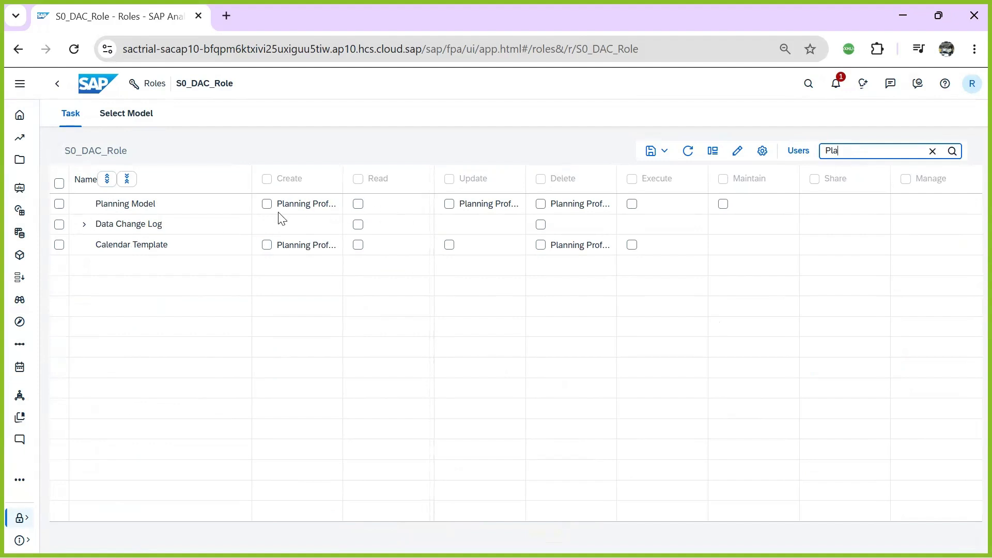
click(266, 205)
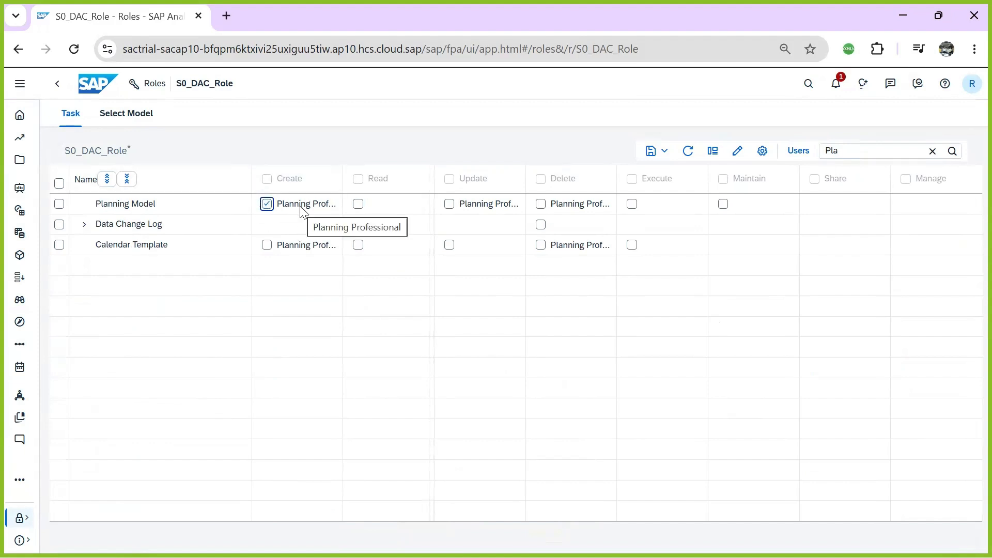
click(652, 152)
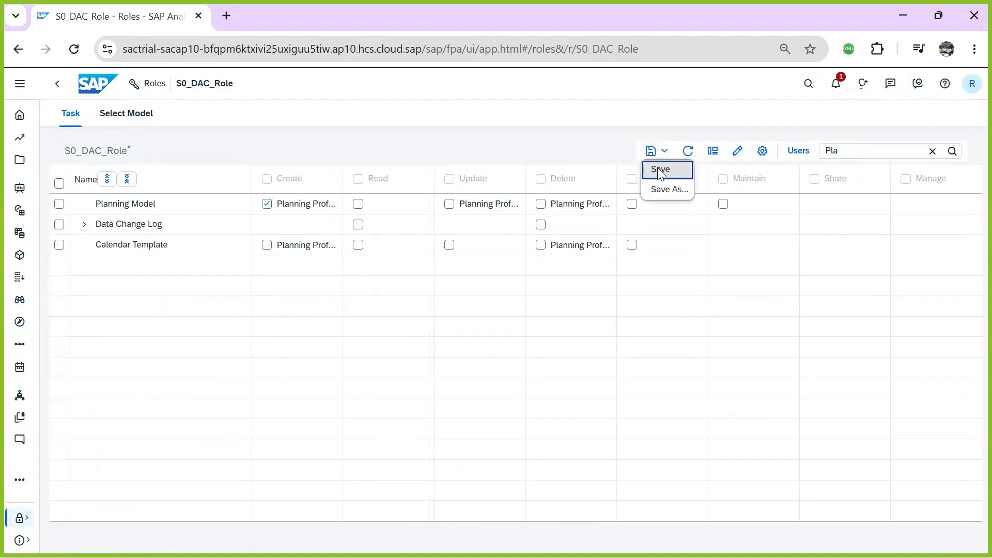
click(660, 171)
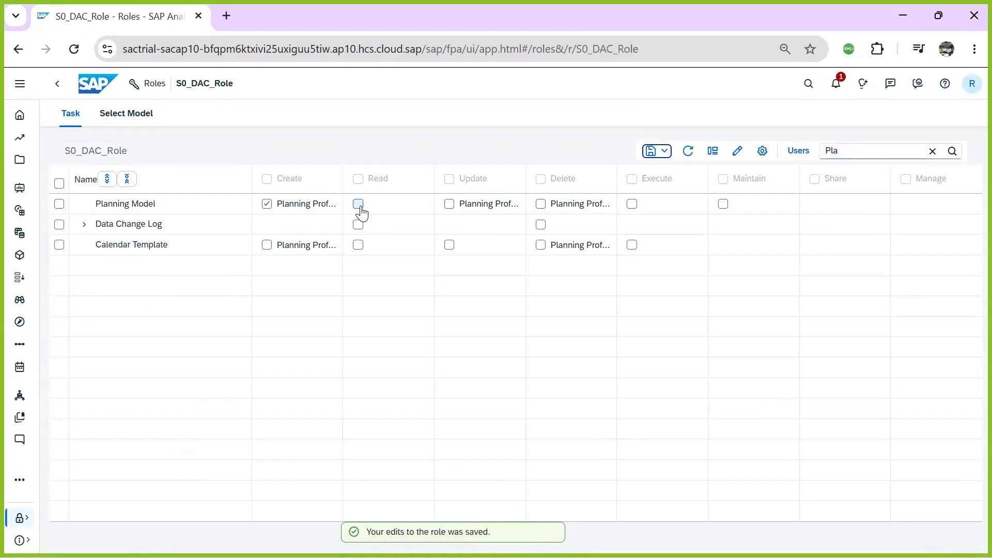
click(358, 204)
click(654, 149)
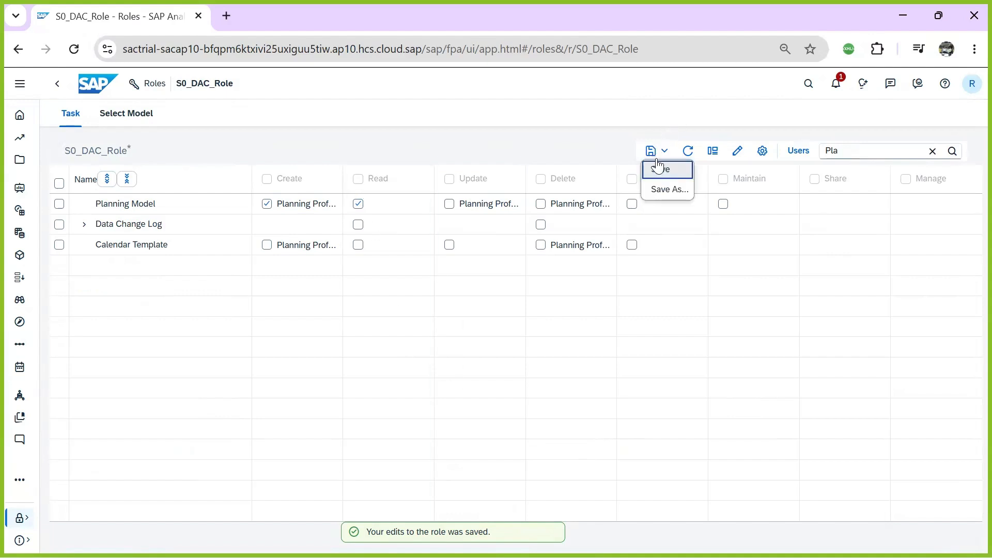
click(662, 168)
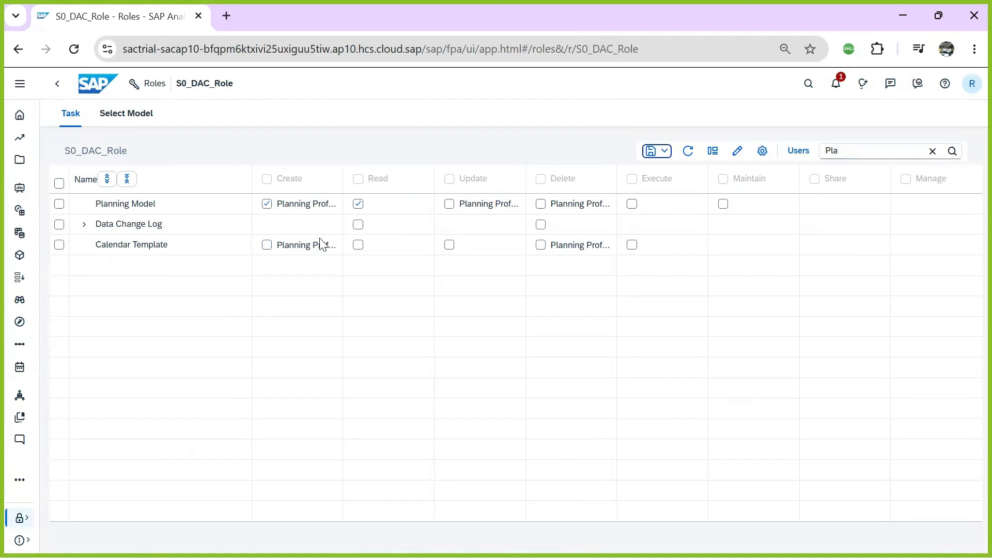
Assign the S0_DAC_Role role to USER1 and save the role.
click(799, 153)
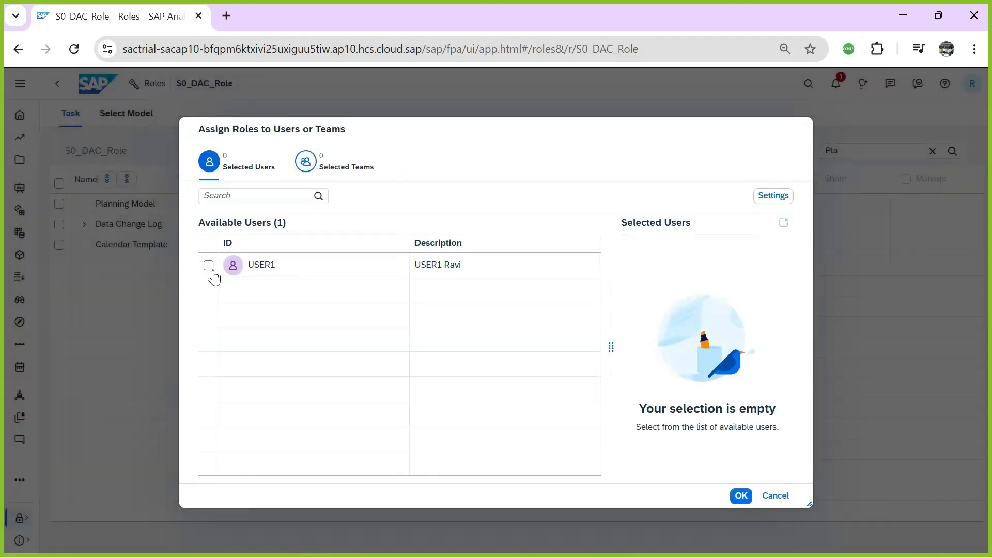
click(209, 266)
click(740, 497)
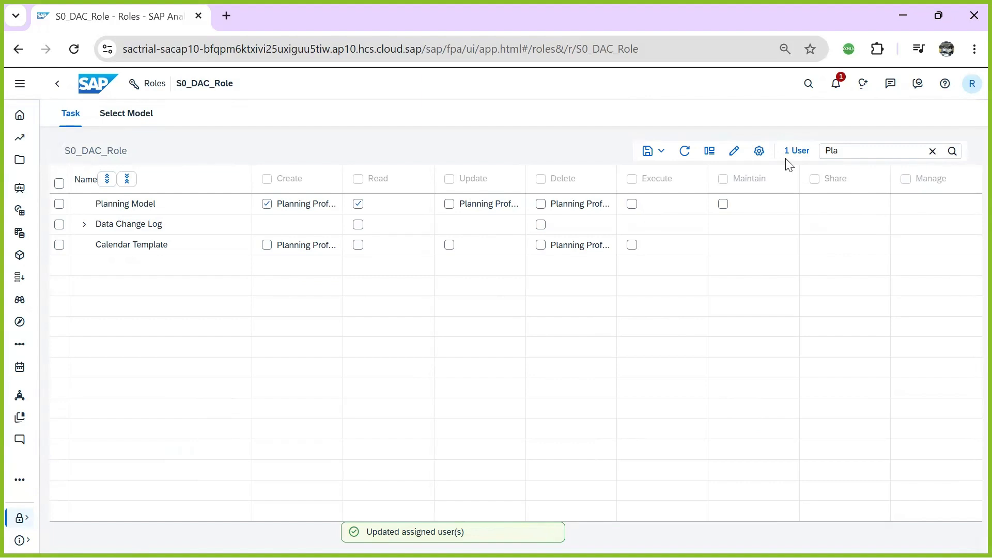
click(648, 154)
click(652, 169)
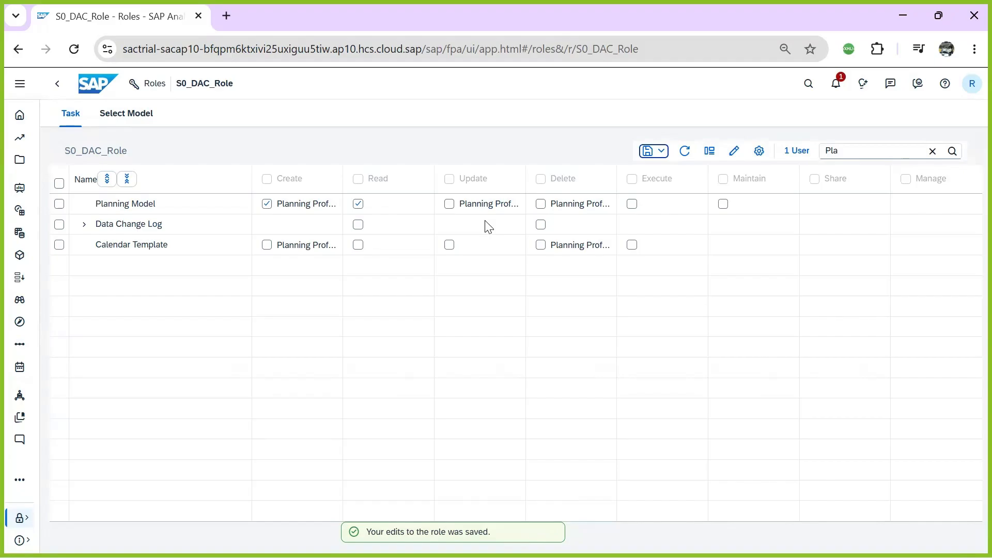
Switch to the incognito browser window, reload My Files, and check which items and folders can be created.
key(alt+Tab)
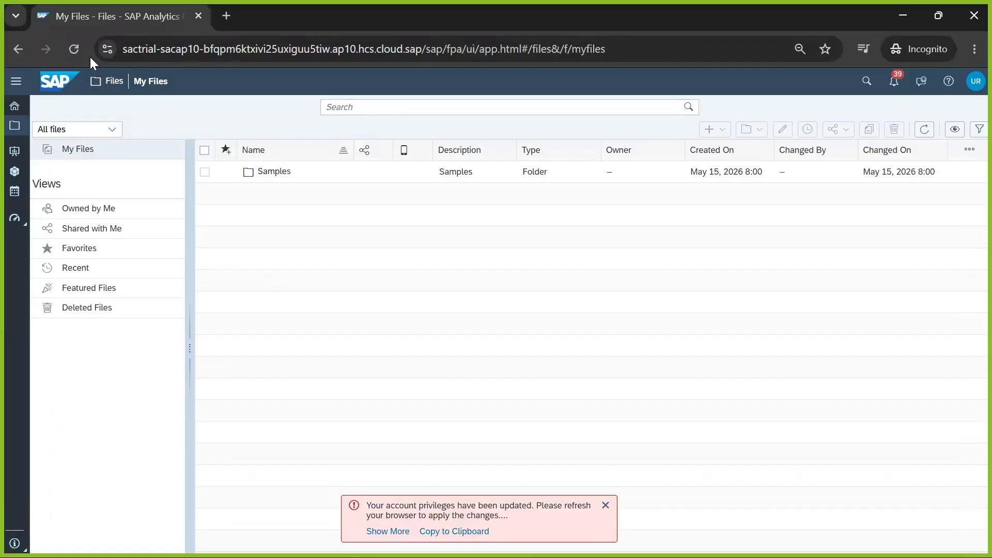
click(74, 49)
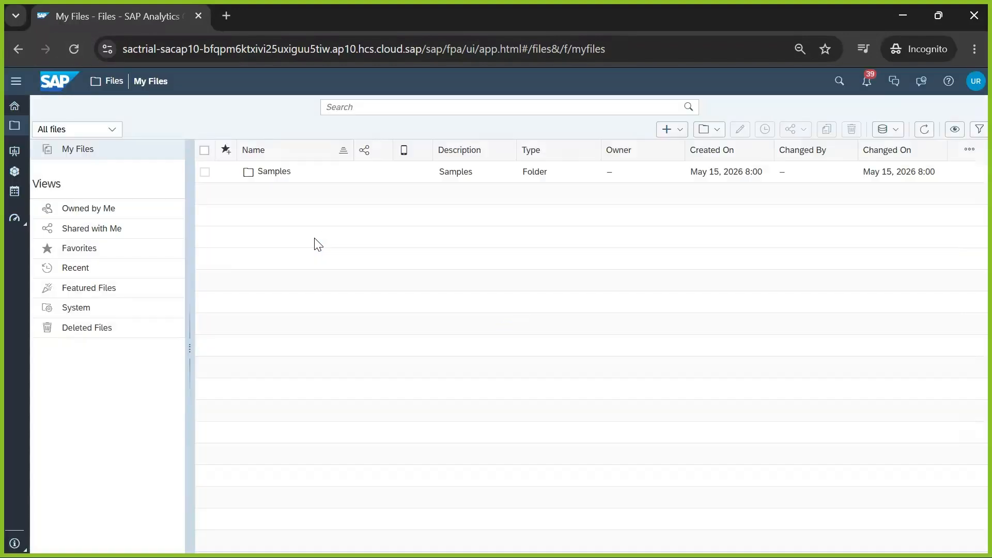
click(718, 131)
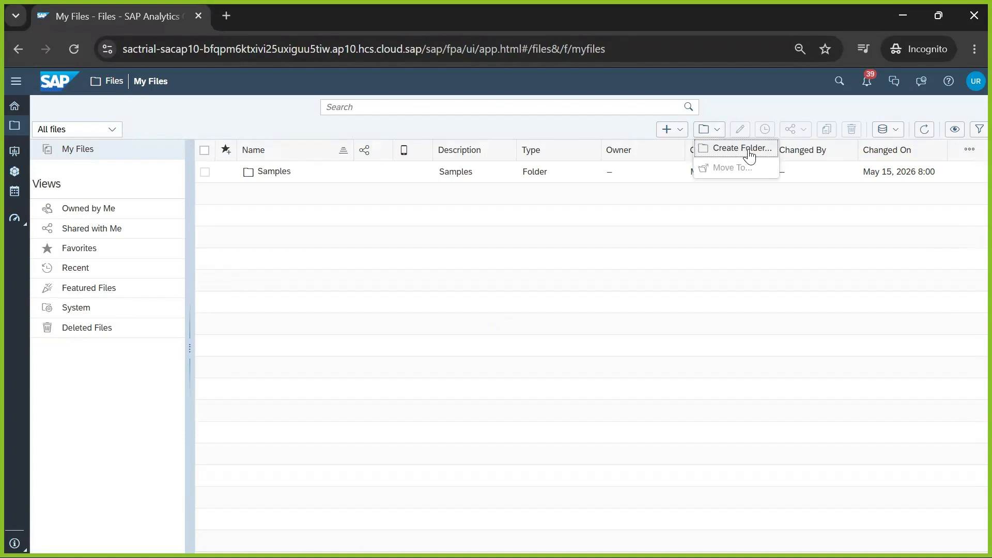
click(668, 129)
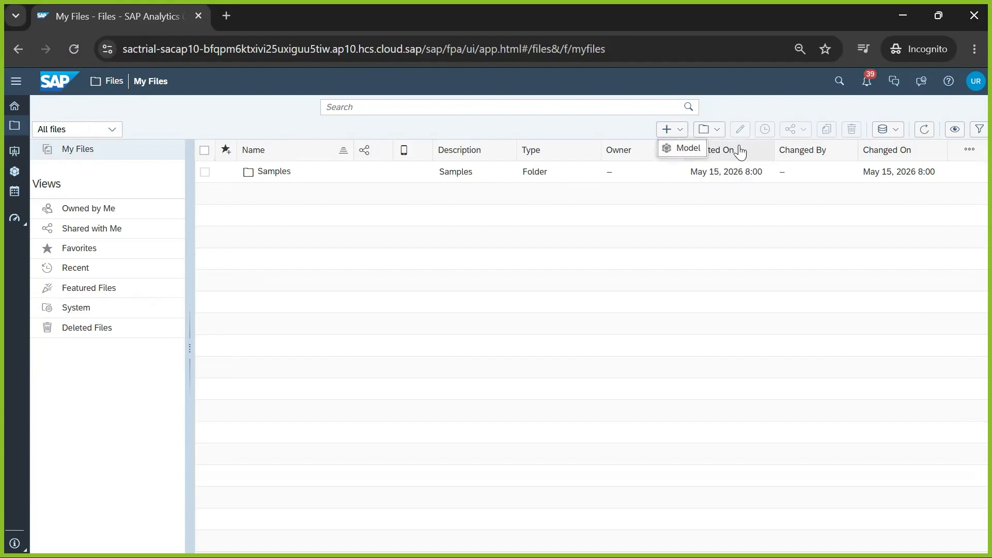
click(747, 99)
Create a folder in My Files with DAC_FOLDER as both its name and description.
click(717, 130)
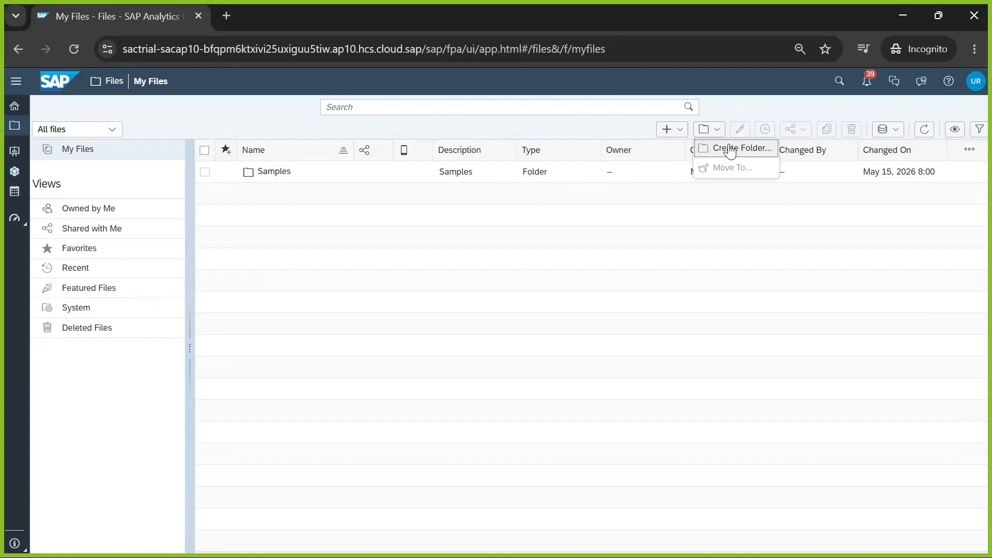
click(731, 150)
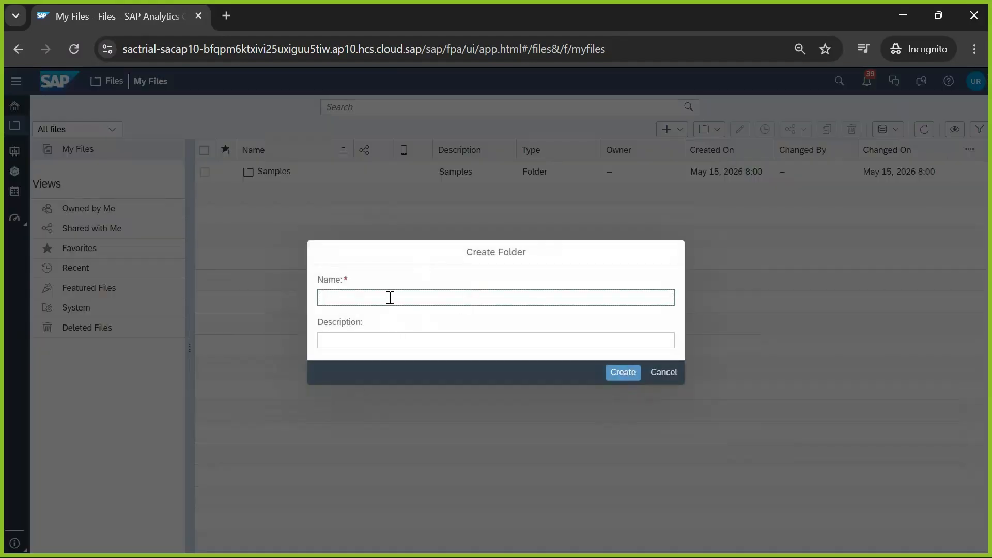
text(dat)
key(BackSpace)
key(BackSpace)
key(BackSpace)
key(Caps_Lock)
text(DAC_FOLDER)
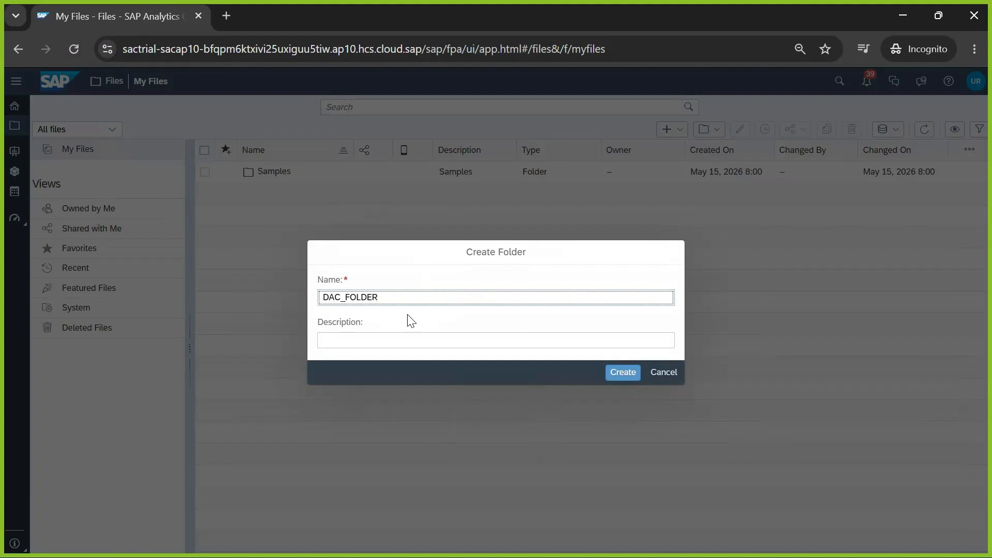
drag(387, 298, 246, 296)
key(ctrl+c)
click(329, 339)
key(ctrl+v)
click(607, 379)
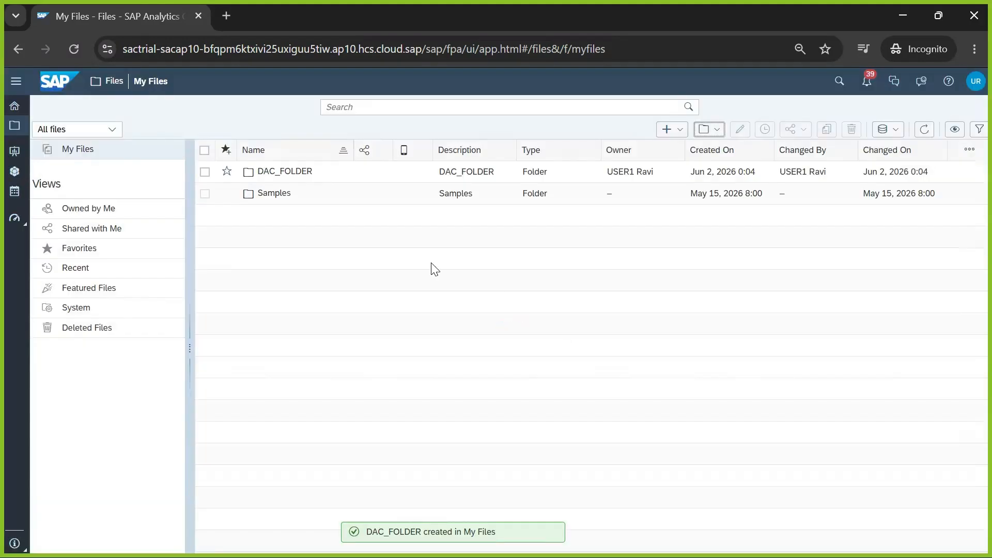
Open DAC_FOLDER and create a new model in the Modeler, starting with an empty model.
click(274, 171)
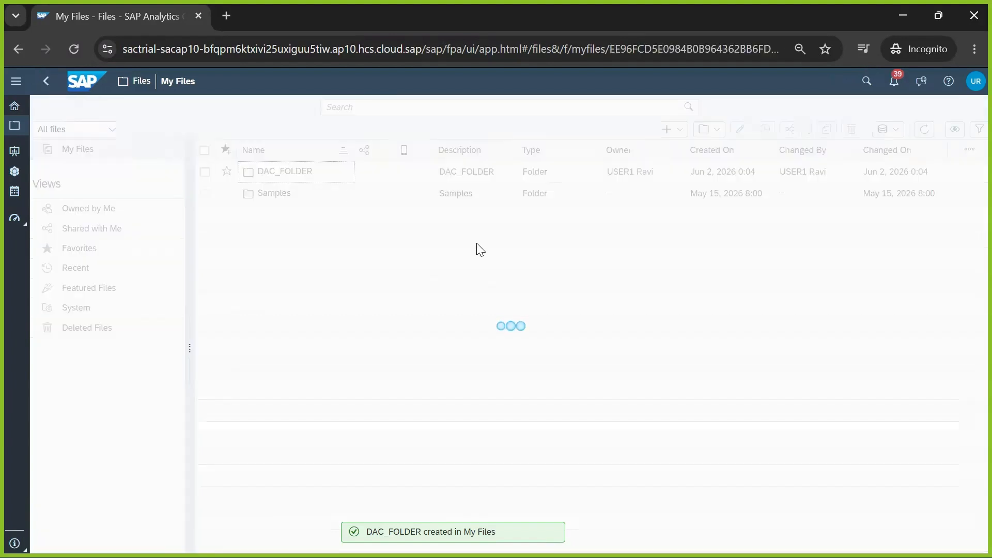
click(666, 129)
click(671, 207)
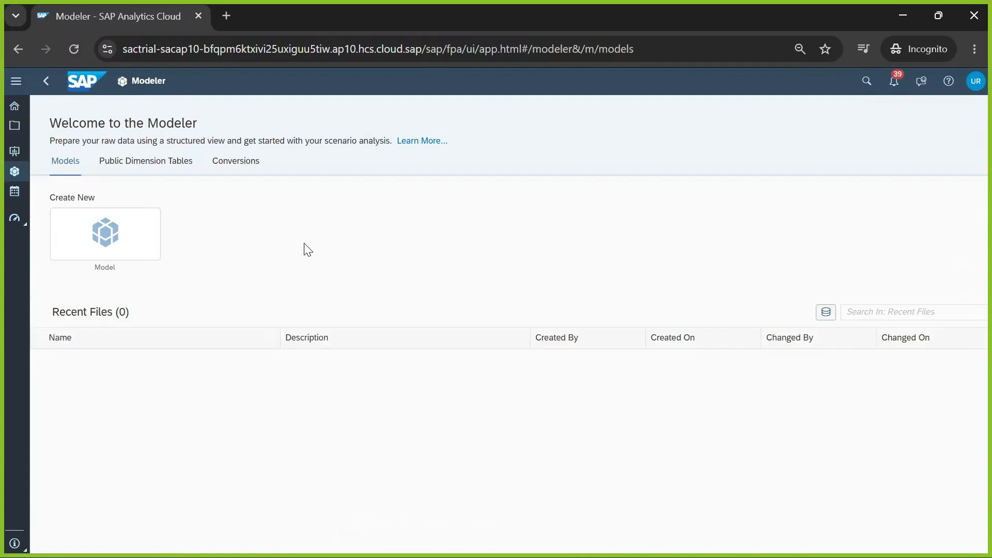
click(106, 242)
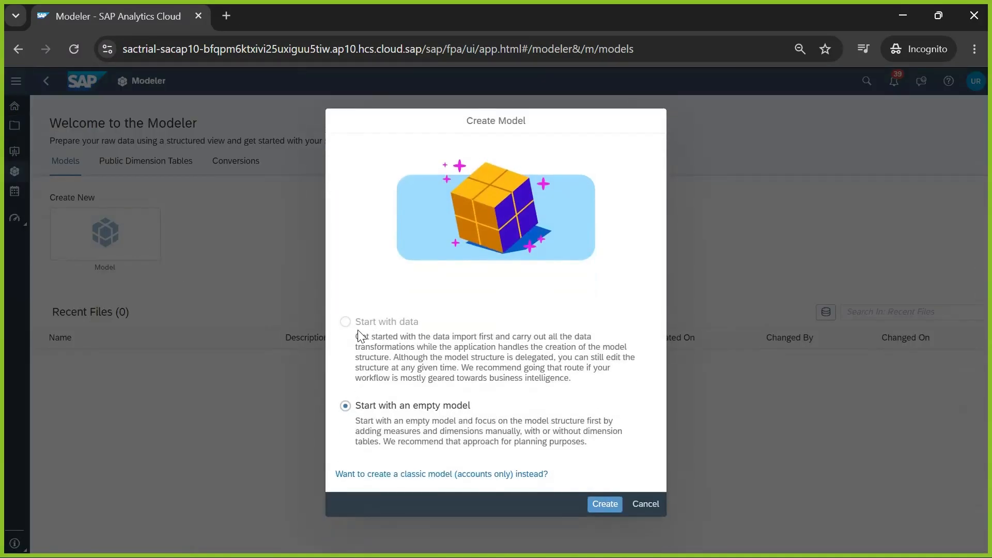
mouse_move(404, 320)
click(602, 507)
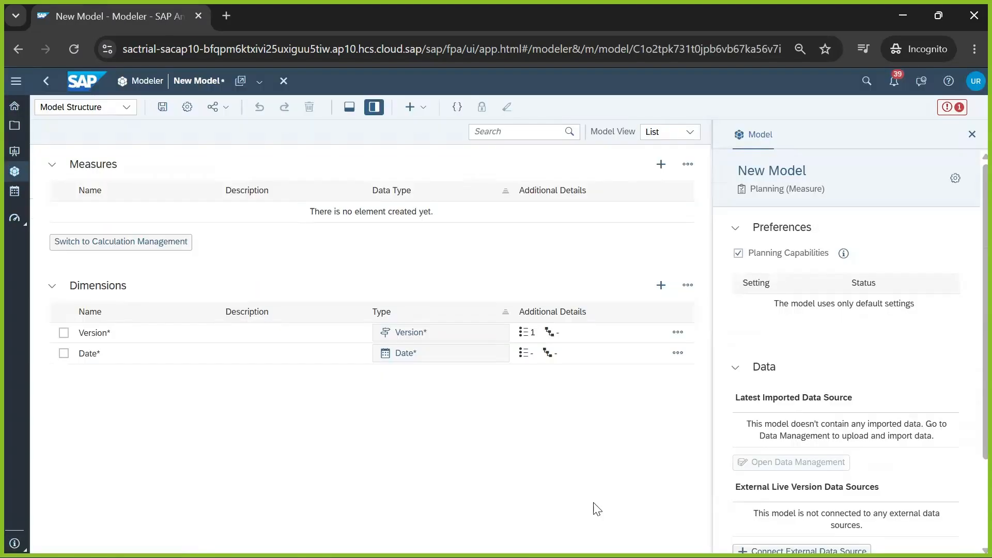
Add a dimension named Entity of type Organization with a private dimension table to the new model.
click(661, 285)
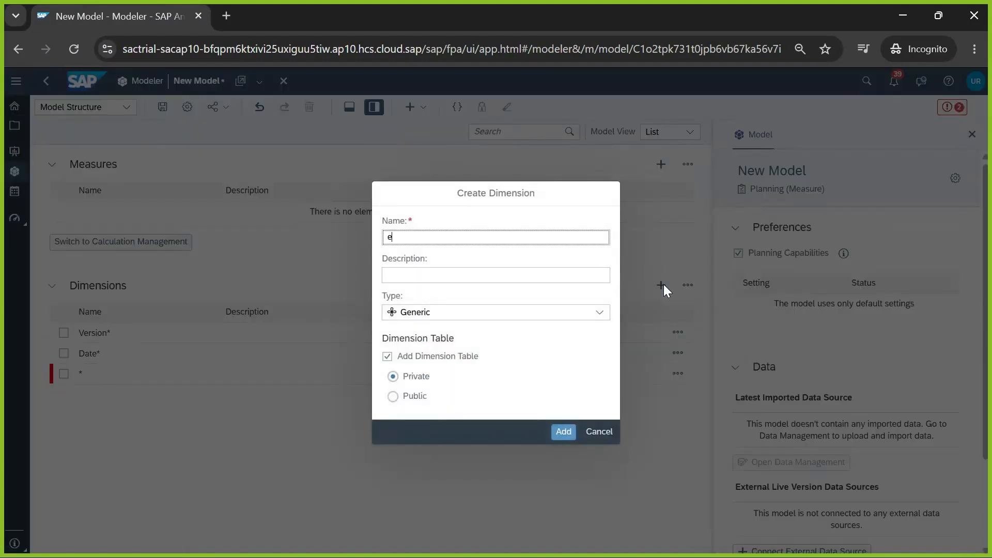
text(e)
key(BackSpace)
key(Caps_Lock)
text(Entity)
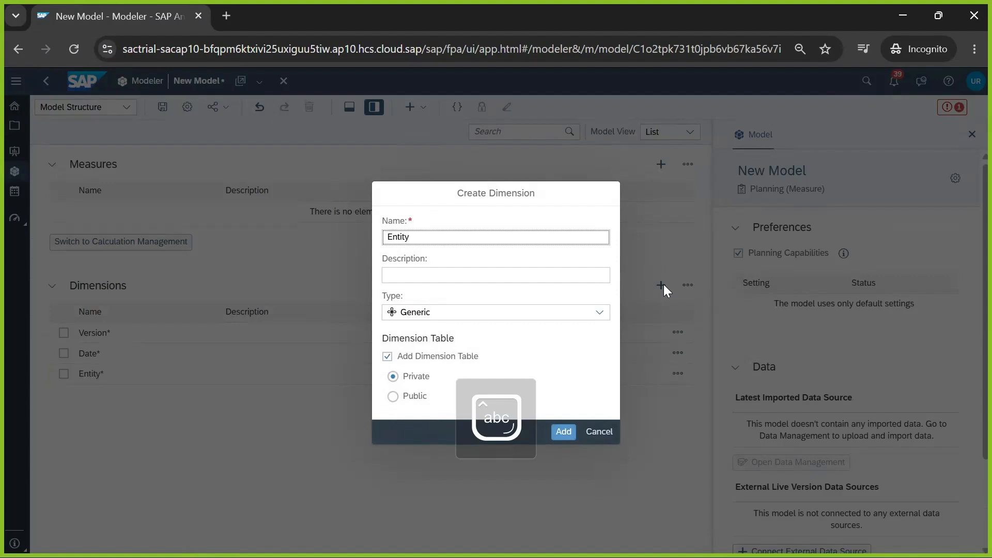
click(421, 312)
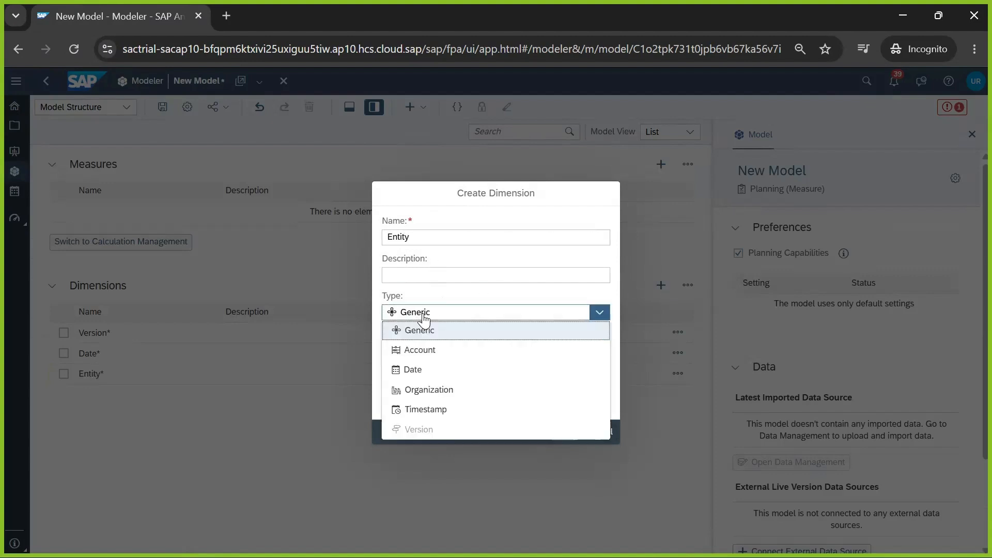
click(428, 392)
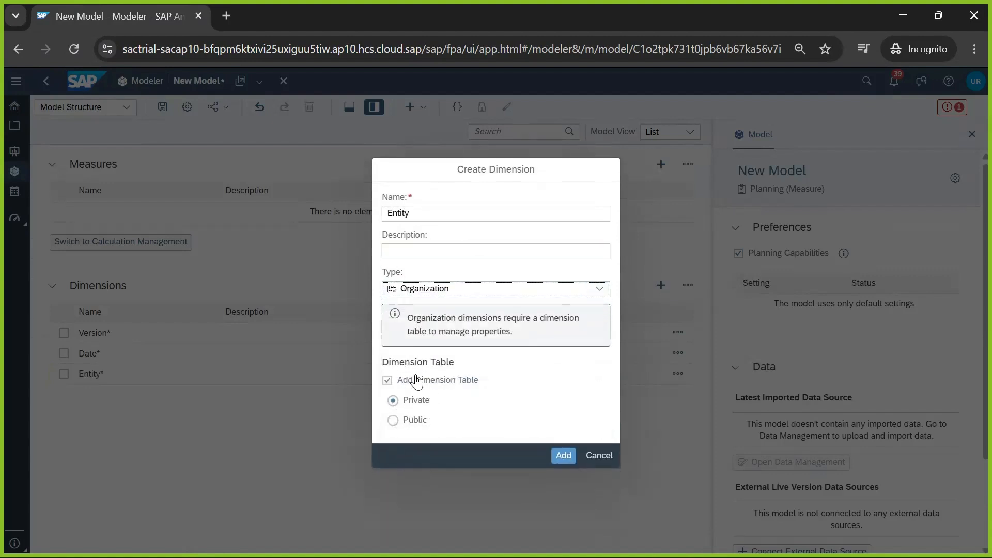
click(562, 457)
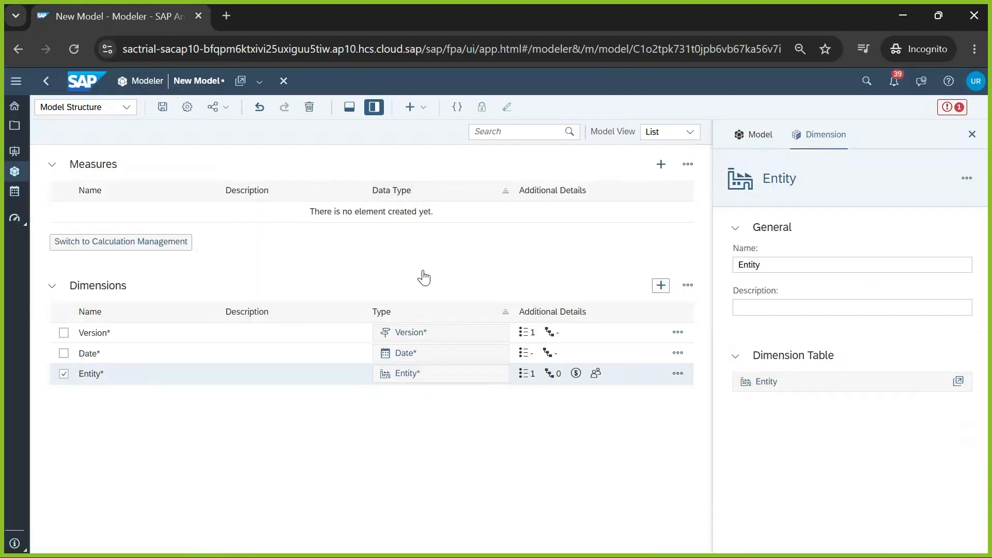
Add a measure named Value to the new model.
click(661, 164)
click(753, 264)
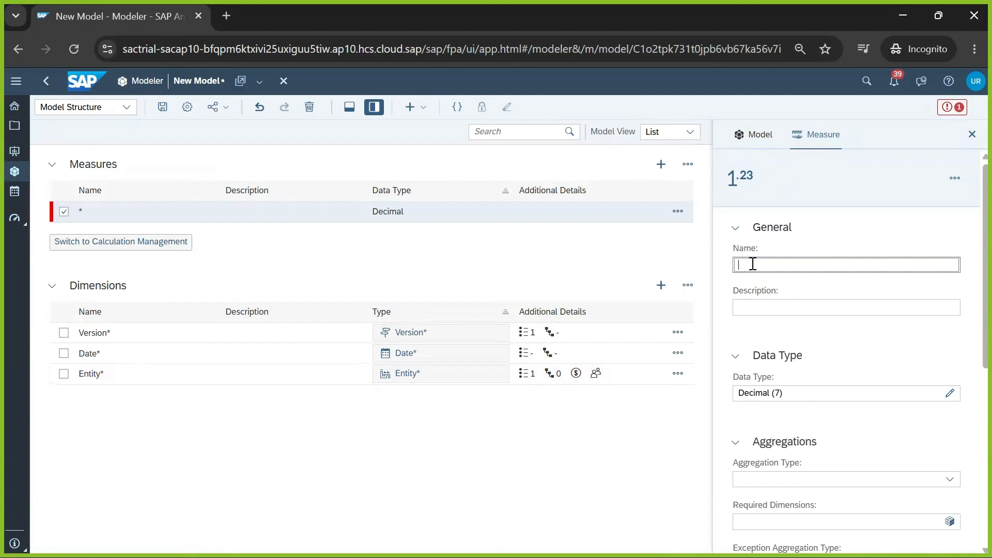
text(Value)
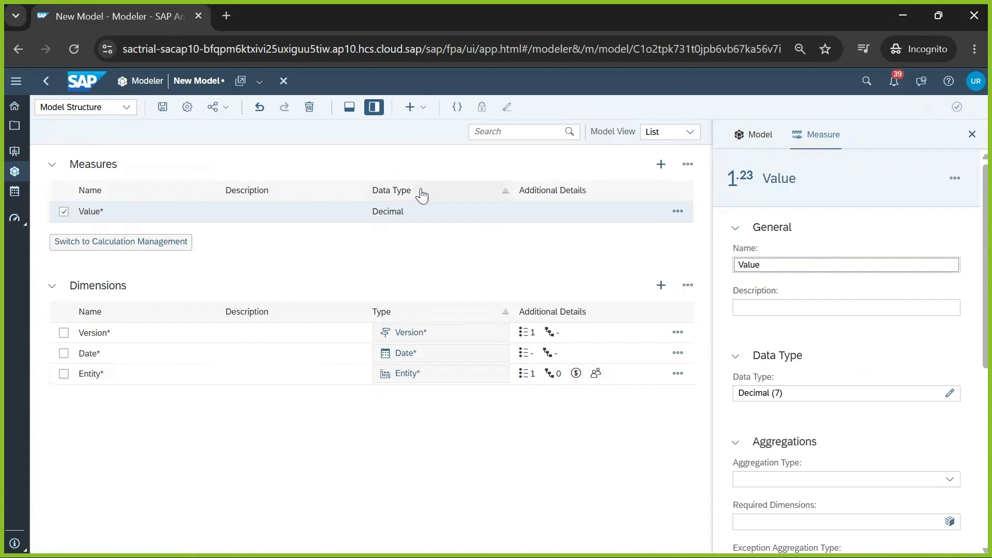
click(290, 157)
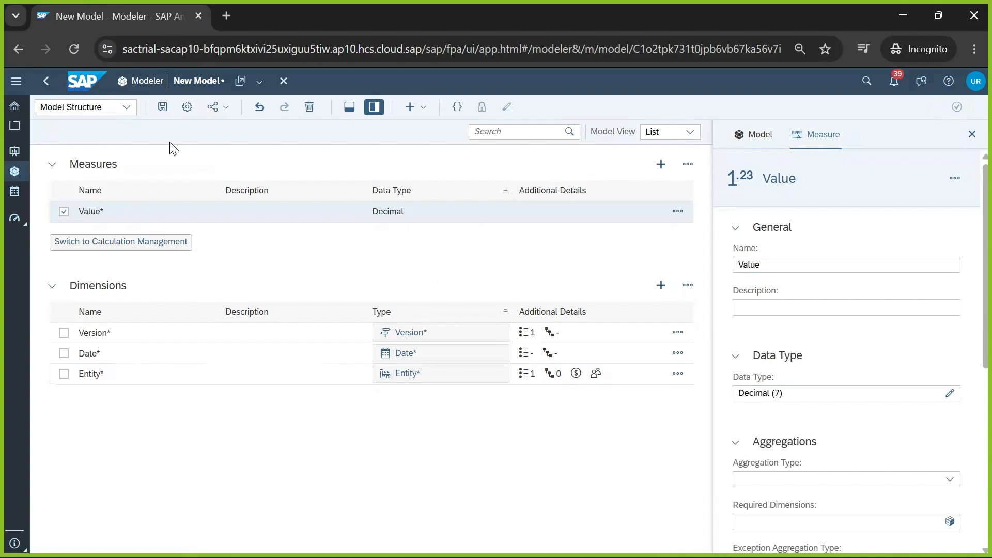
Try to save the model in DAC_FOLDER with DAC_Model as both its name and description.
click(163, 109)
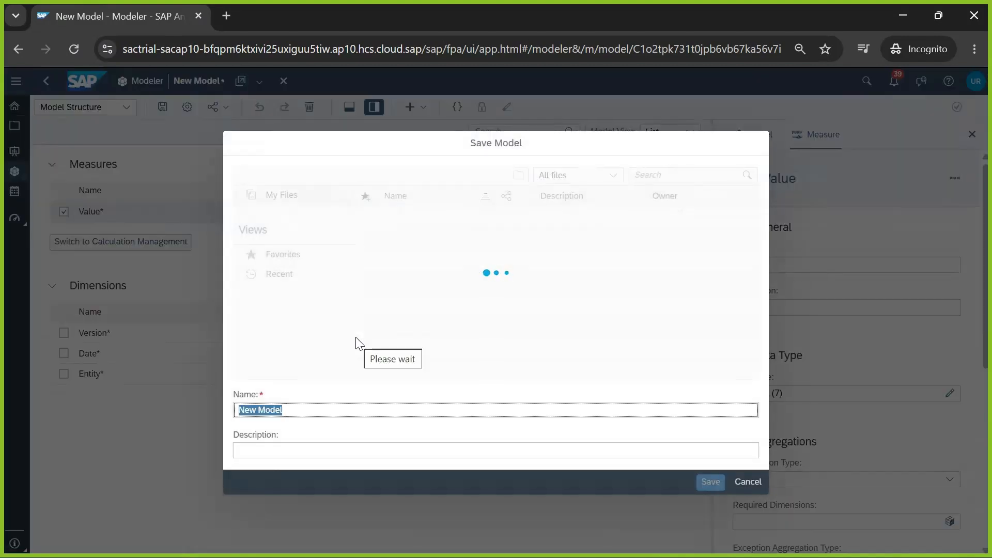
click(444, 217)
click(444, 218)
drag(303, 411, 211, 408)
key(BackSpace)
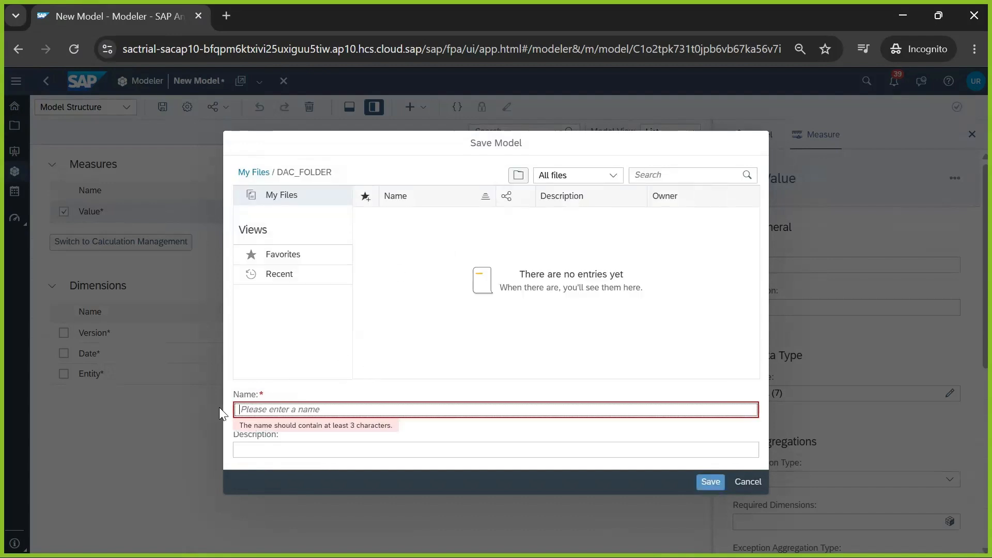
text(da)
key(Caps_Lock)
key(BackSpace)
key(BackSpace)
text(DAC_M)
key(Caps_Lock)
text(odel)
drag(287, 409, 179, 398)
key(ctrl+c)
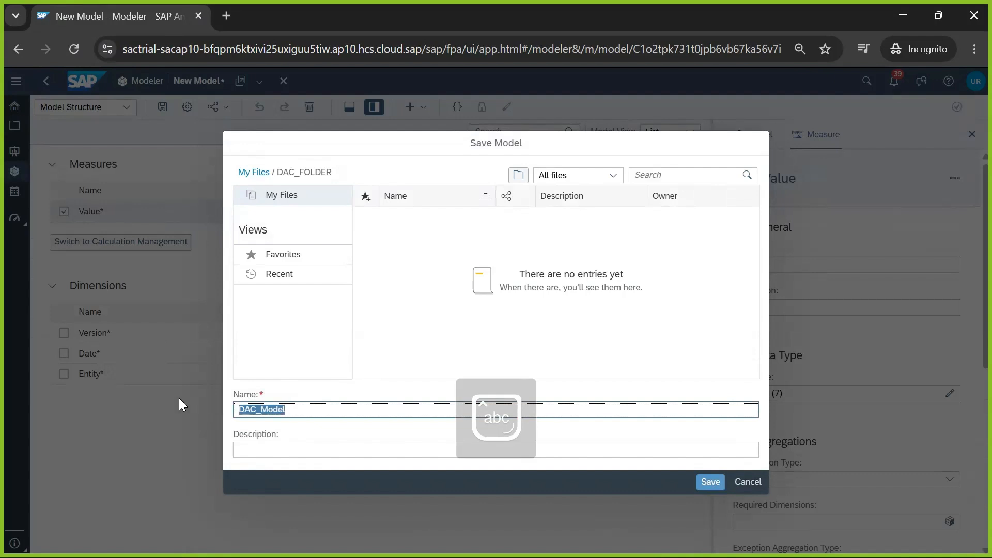
click(281, 444)
key(ctrl+v)
click(710, 483)
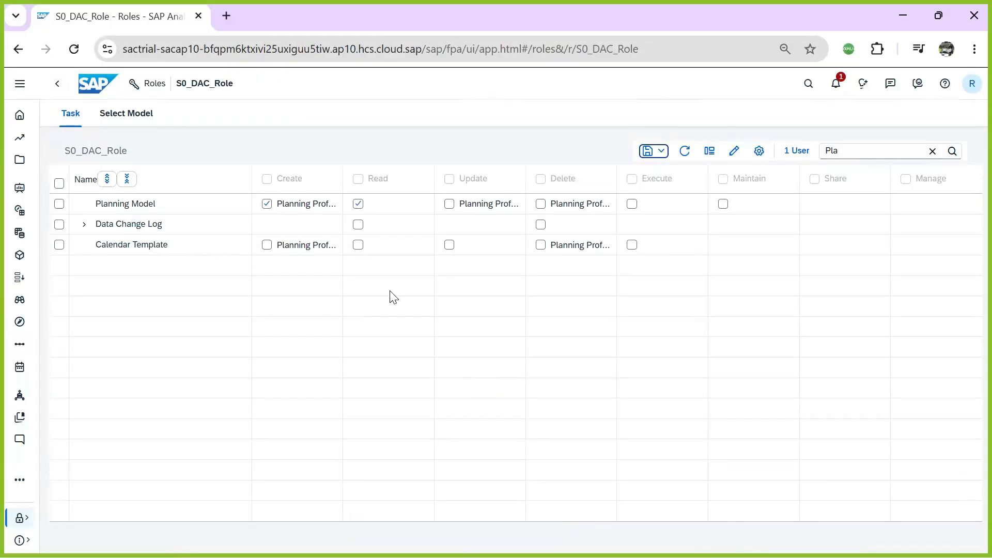
Switch to the administrator's browser window, grant Create and Read permissions for Dimension in S0_DAC_Role, and save the role.
click(932, 151)
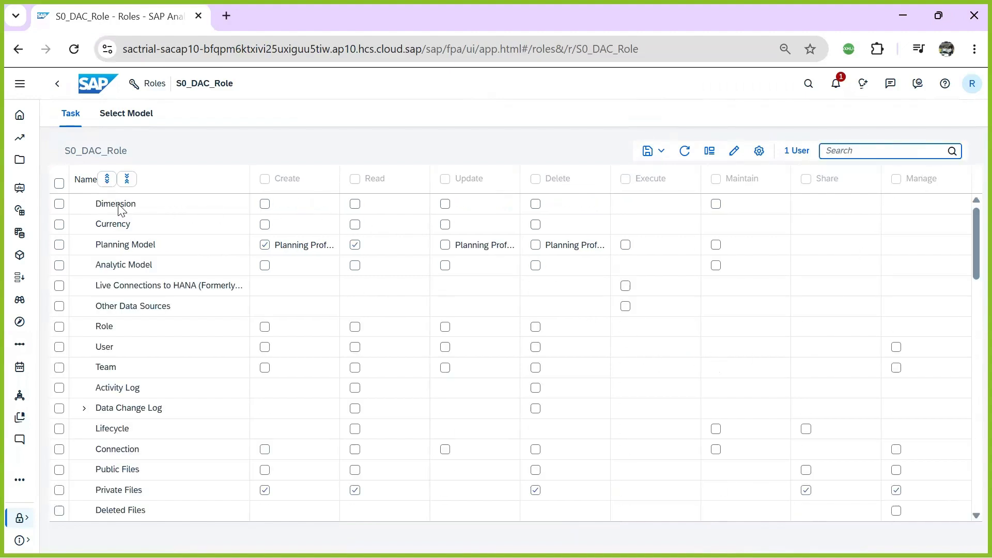
click(266, 206)
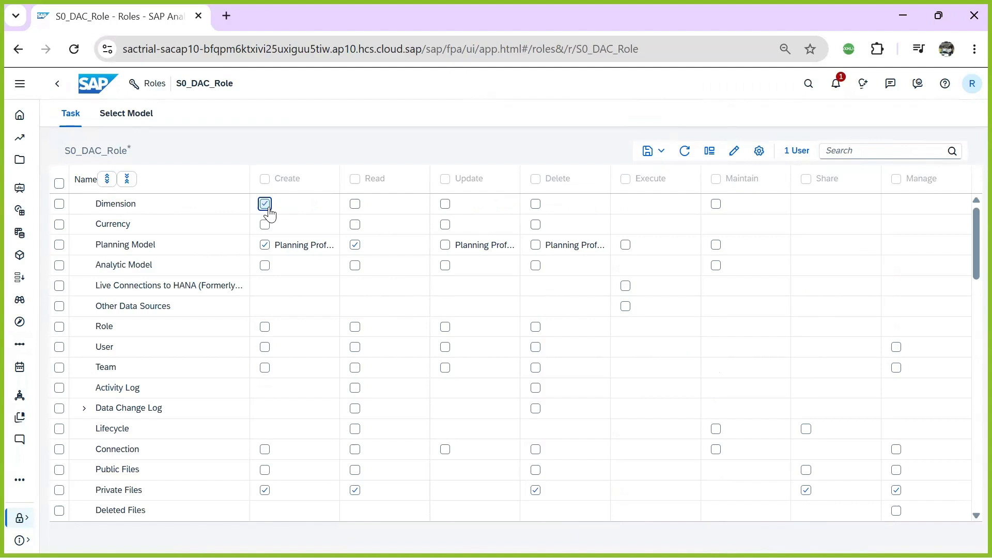
click(355, 204)
click(650, 151)
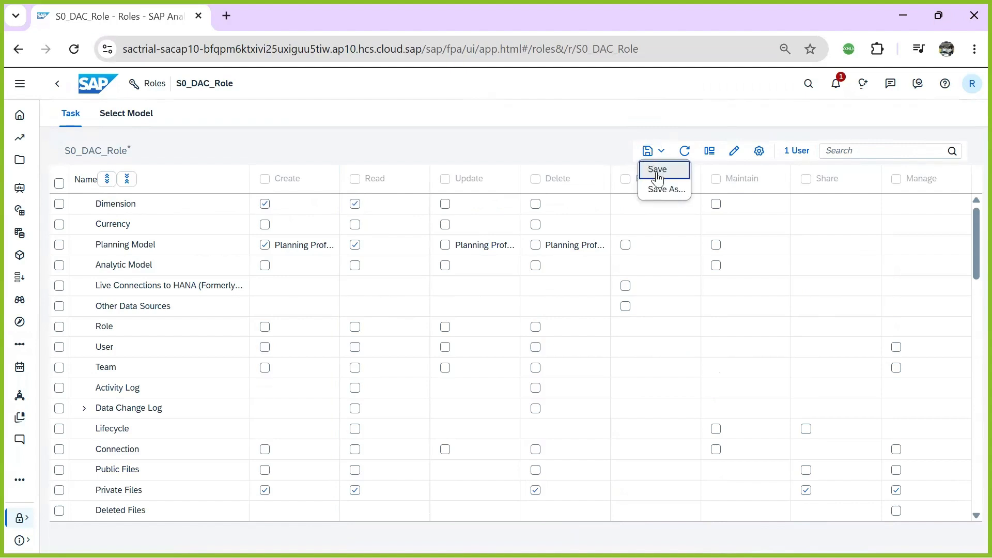
click(657, 170)
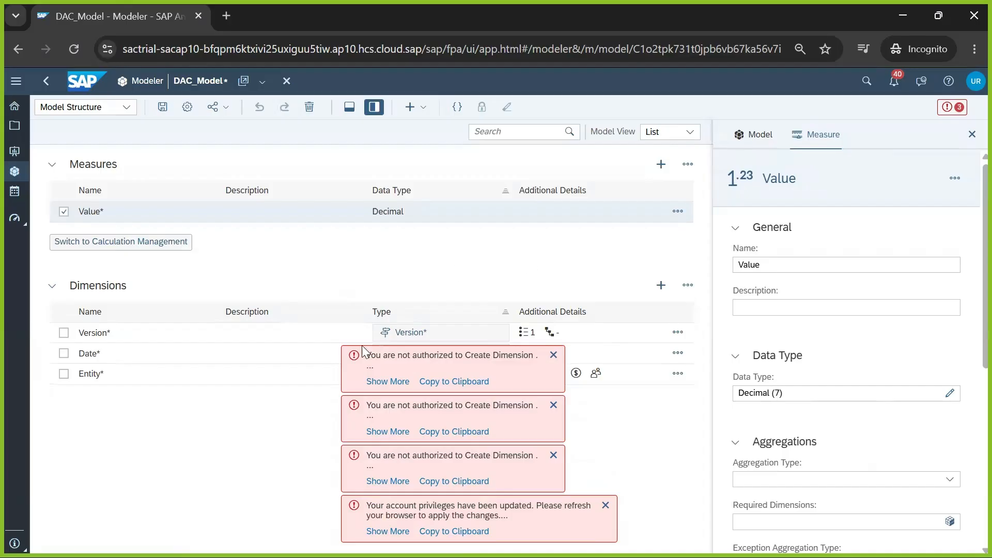
Return to the incognito window, discard the unsaved DAC_Model, and reload the Modeler to apply the updated permissions.
click(553, 355)
click(553, 405)
click(553, 455)
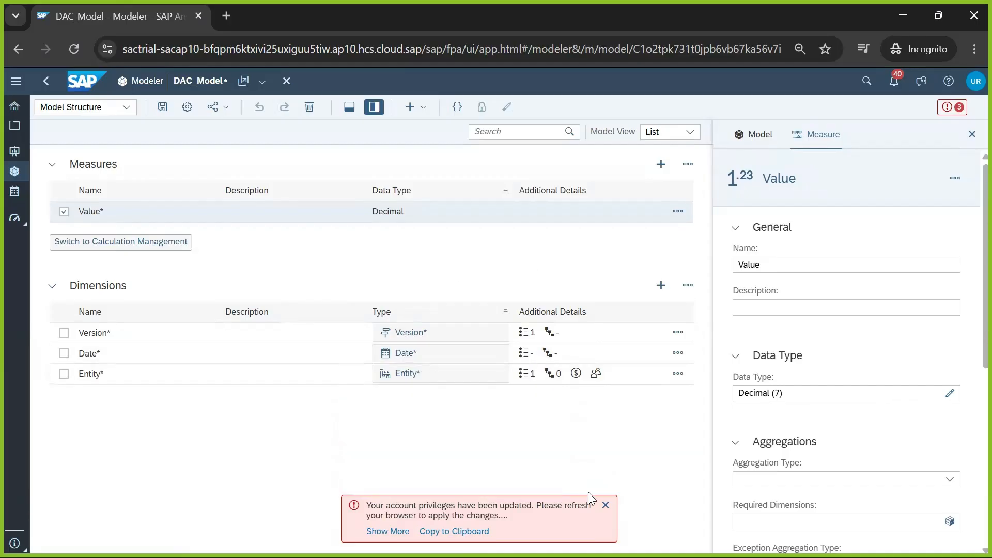
click(605, 505)
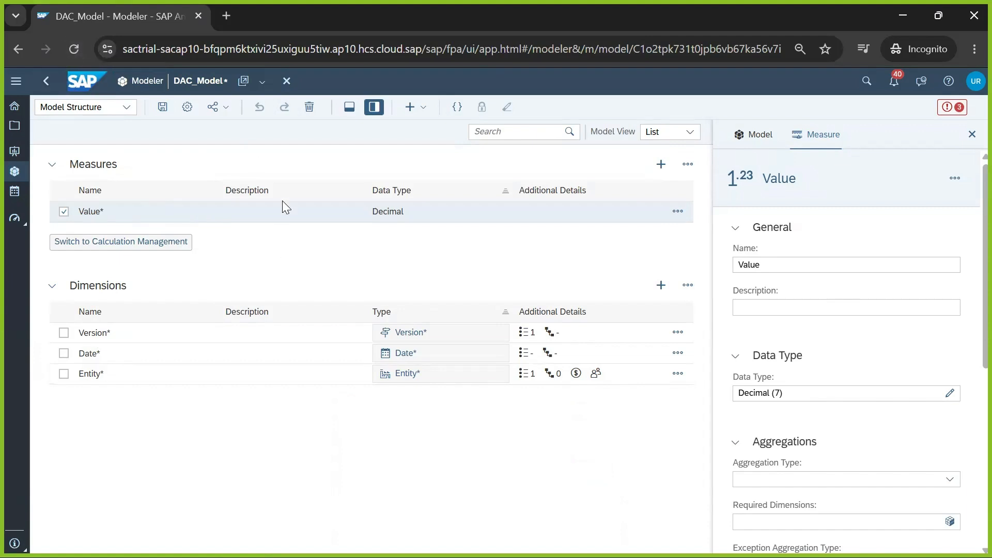
click(46, 81)
click(580, 340)
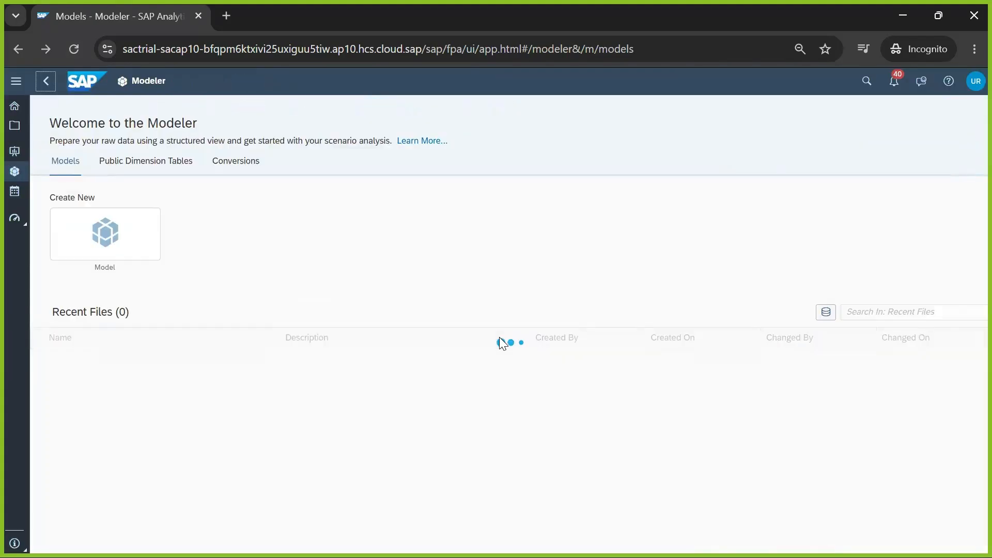
click(74, 50)
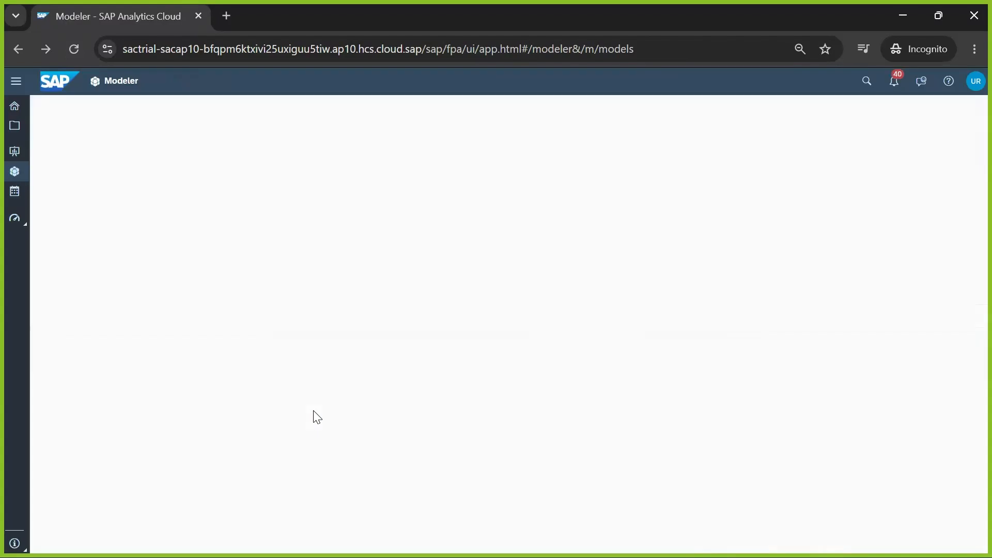
Create a new empty model and add a dimension named Entity of type Organization with a private dimension table.
click(108, 242)
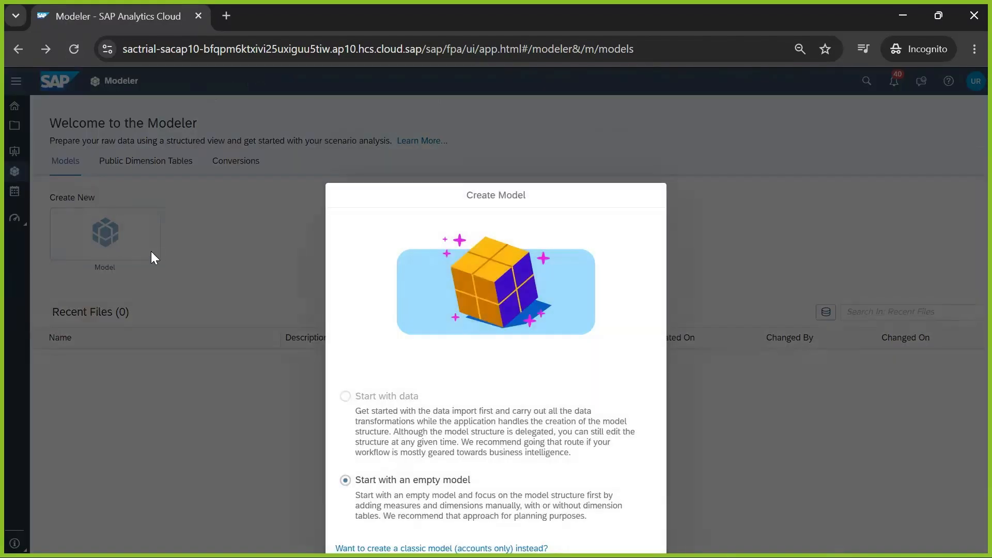
click(601, 504)
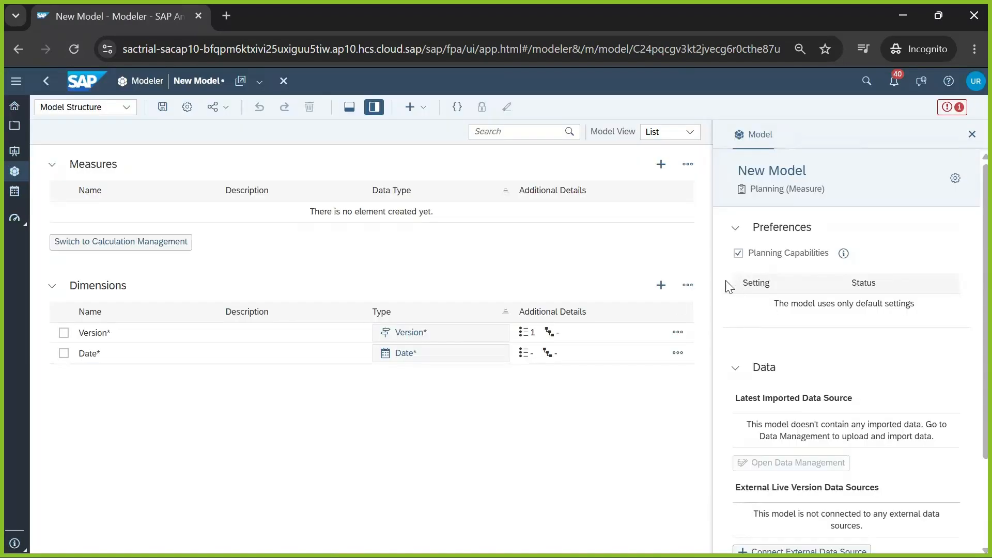
click(660, 287)
text(Entity)
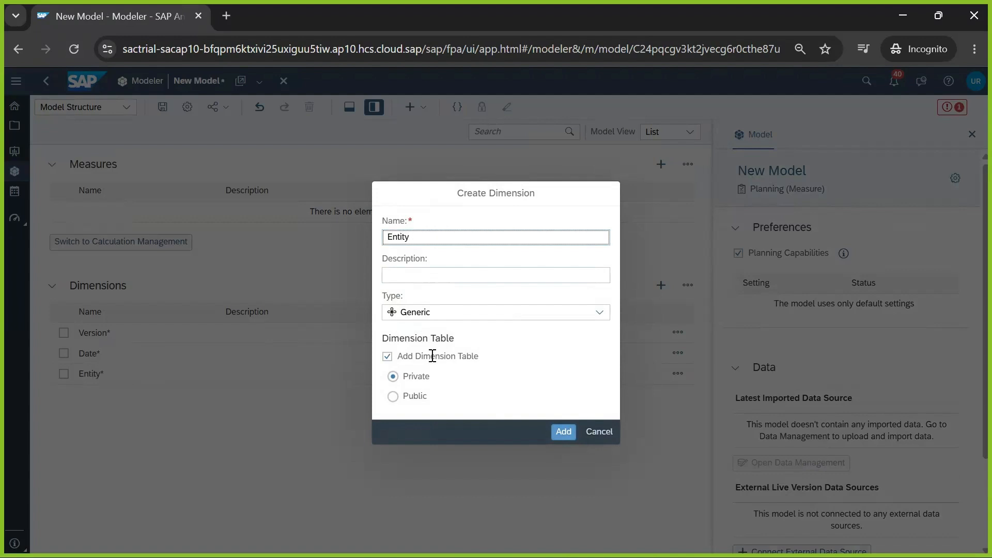
click(450, 313)
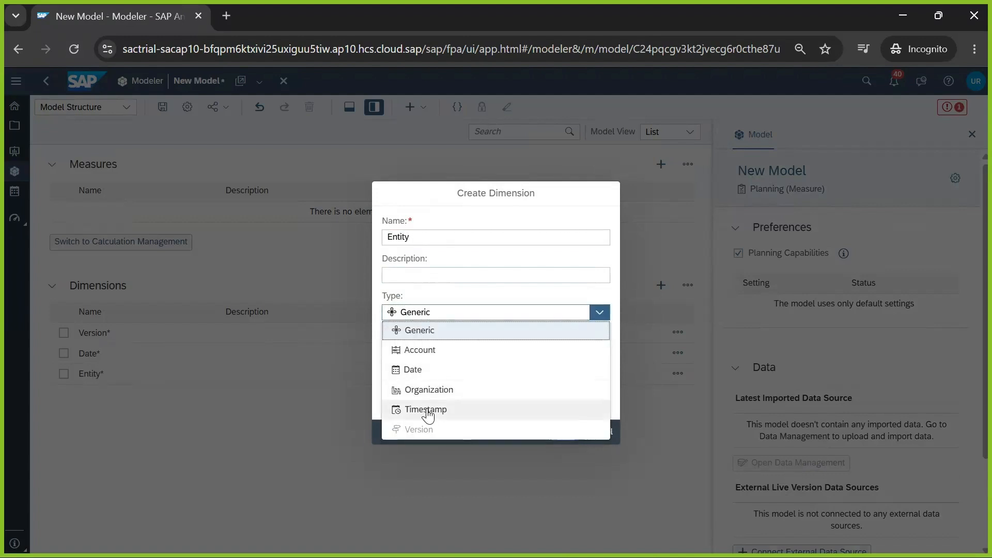
click(420, 392)
click(564, 455)
Add a measure named Value to the model and set its aggregation type to Sum.
click(657, 163)
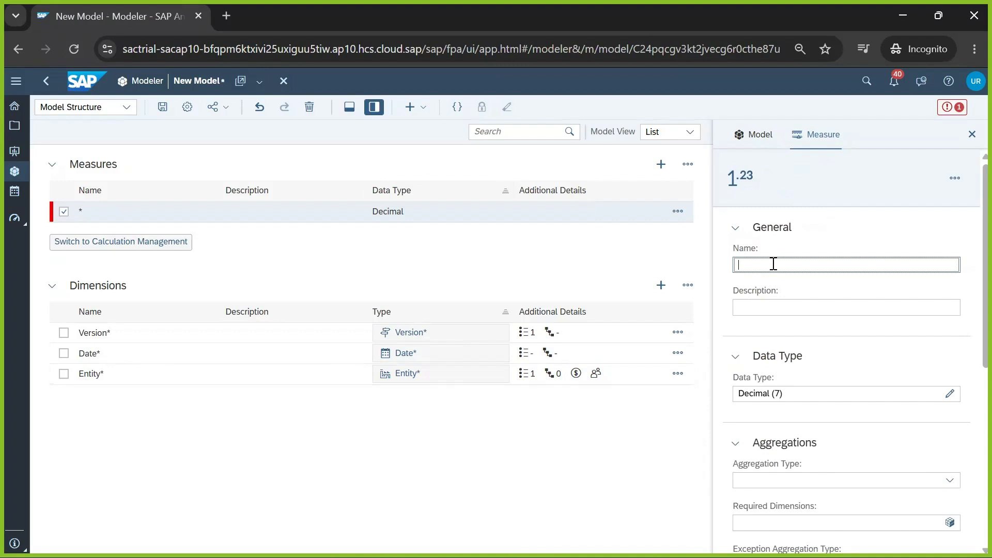
text(Value)
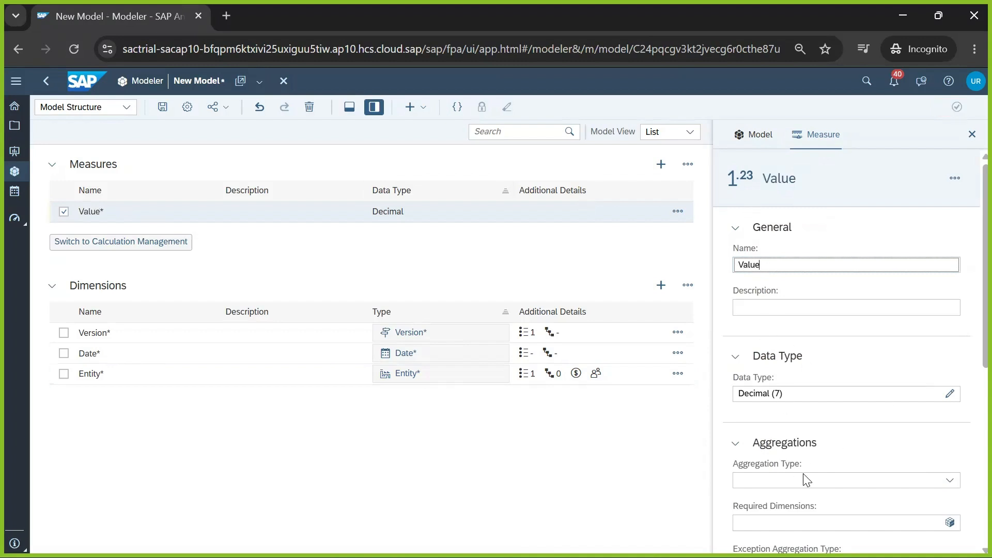
click(948, 479)
click(769, 521)
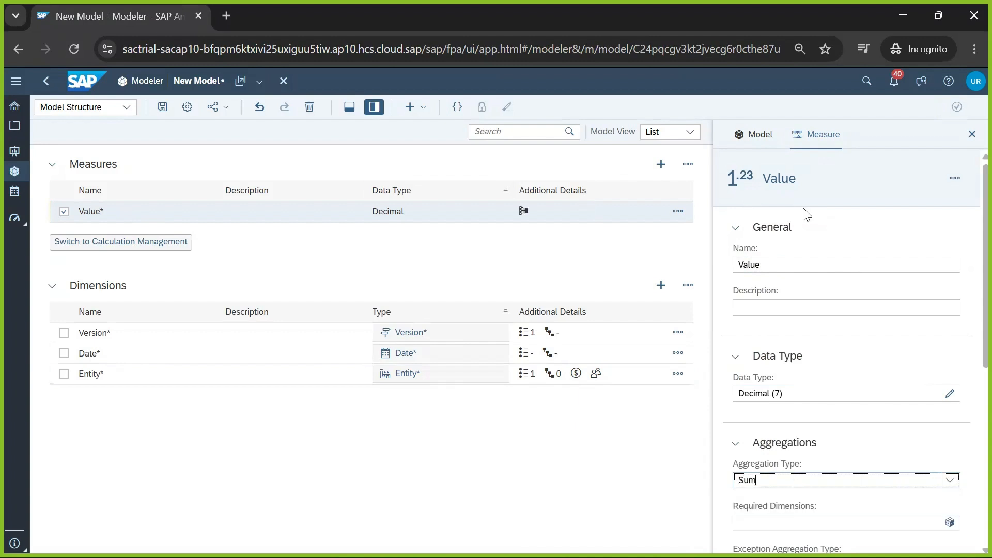
Save the model in DAC_FOLDER with DAC_MODEL as name and description, and reopen it from the Modeler's recent files.
click(162, 115)
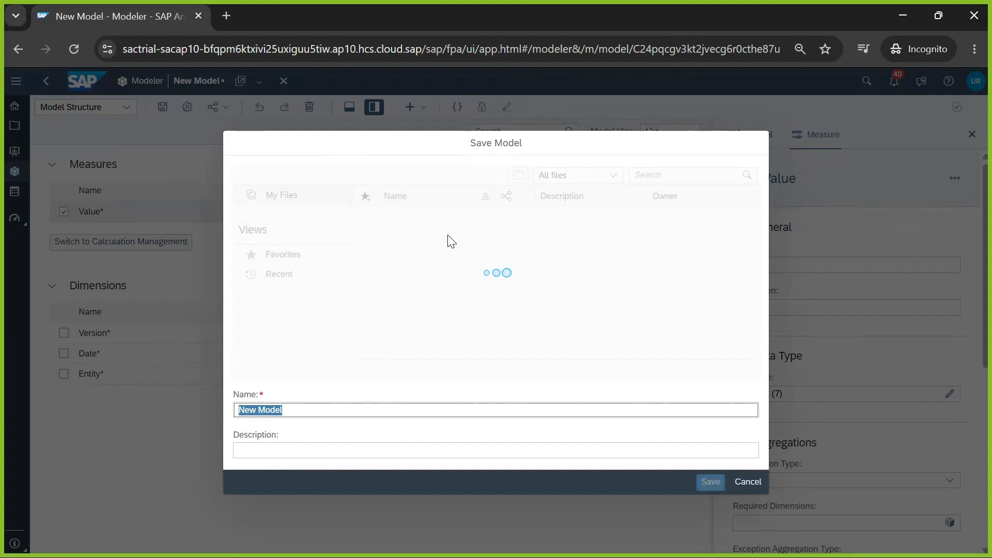
click(432, 220)
click(297, 408)
drag(297, 405, 209, 380)
text(DAC_MODEL)
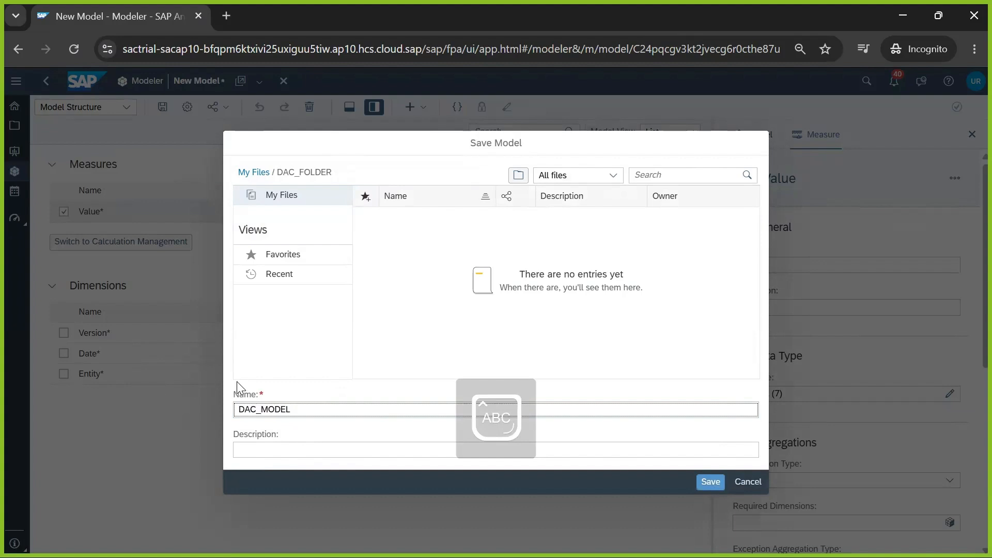
drag(312, 411, 420, 404)
key(ctrl+c)
click(295, 450)
key(ctrl+v)
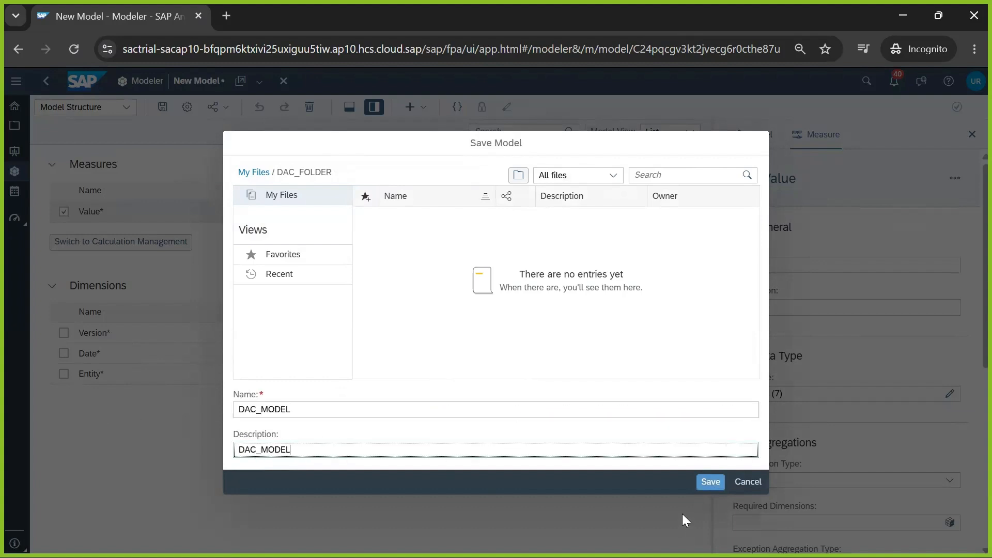
click(713, 484)
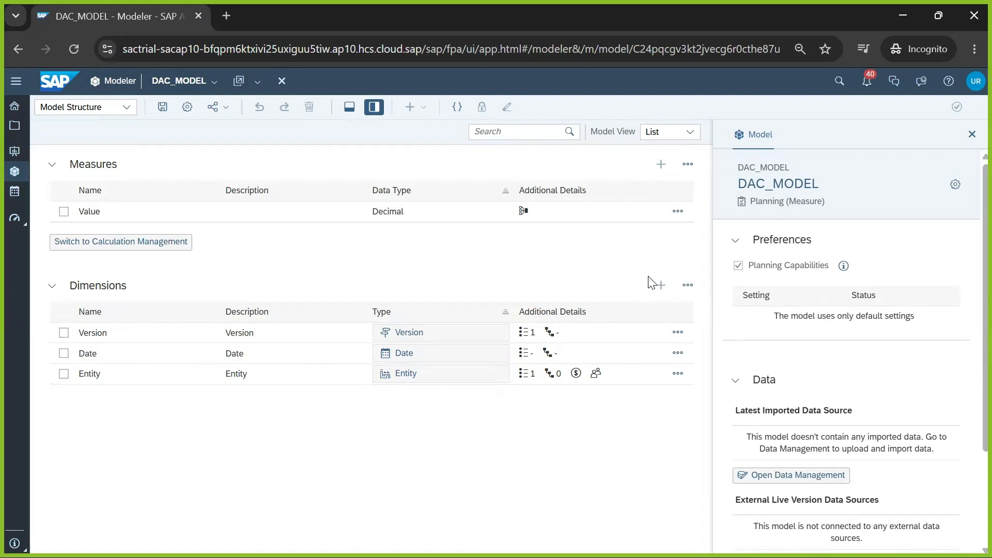
click(18, 50)
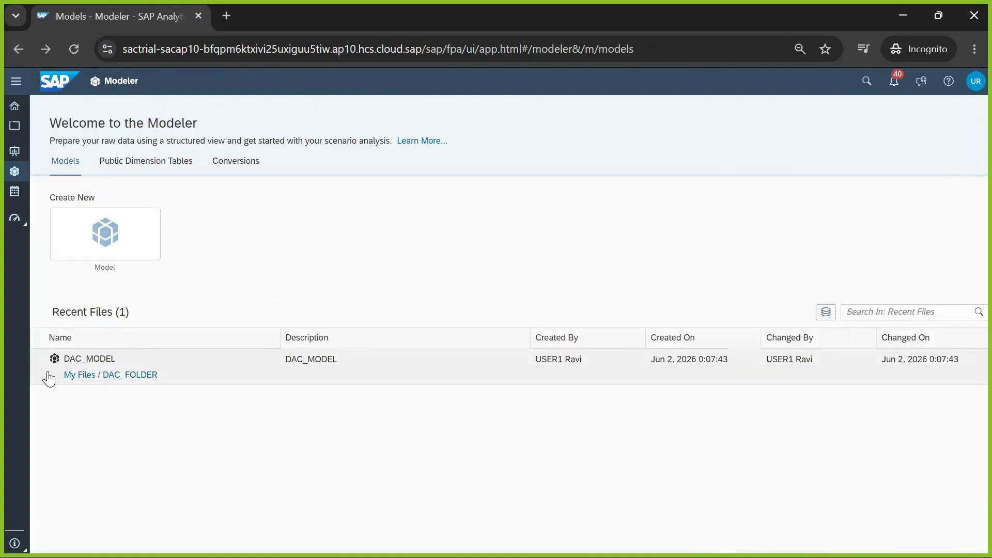
click(95, 359)
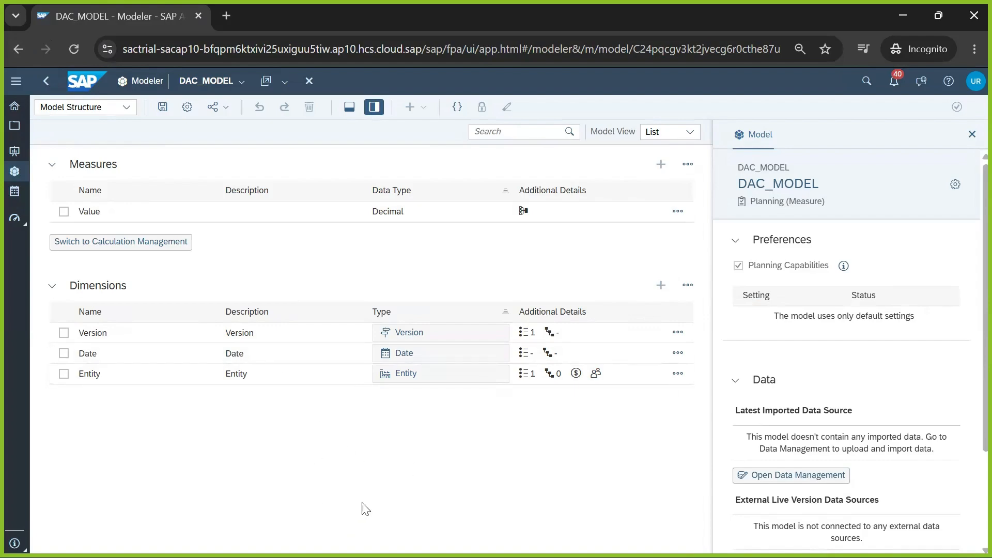
Switch to the administrator's window, grant Update permission for Dimension and Planning Model in S0_DAC_Role, and save the role.
click(363, 530)
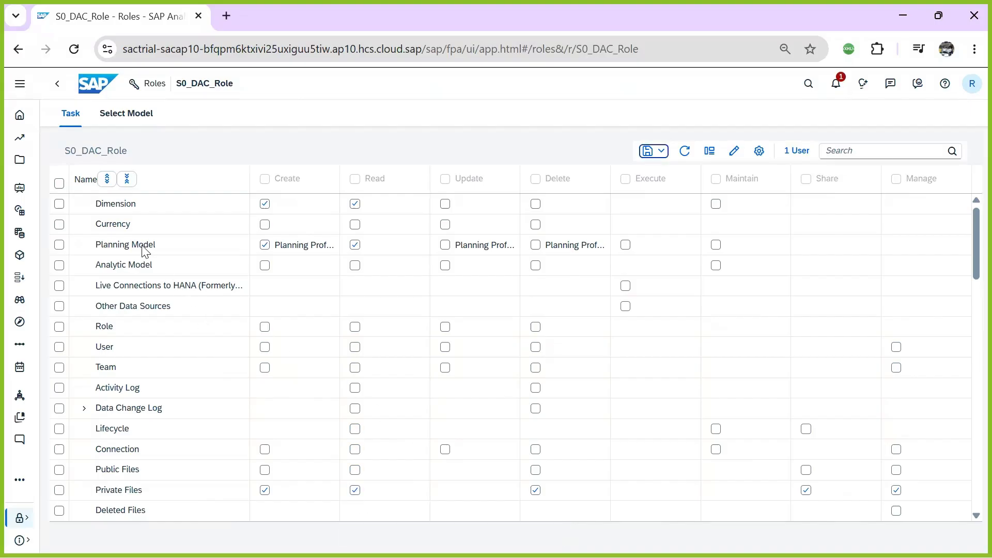
click(445, 245)
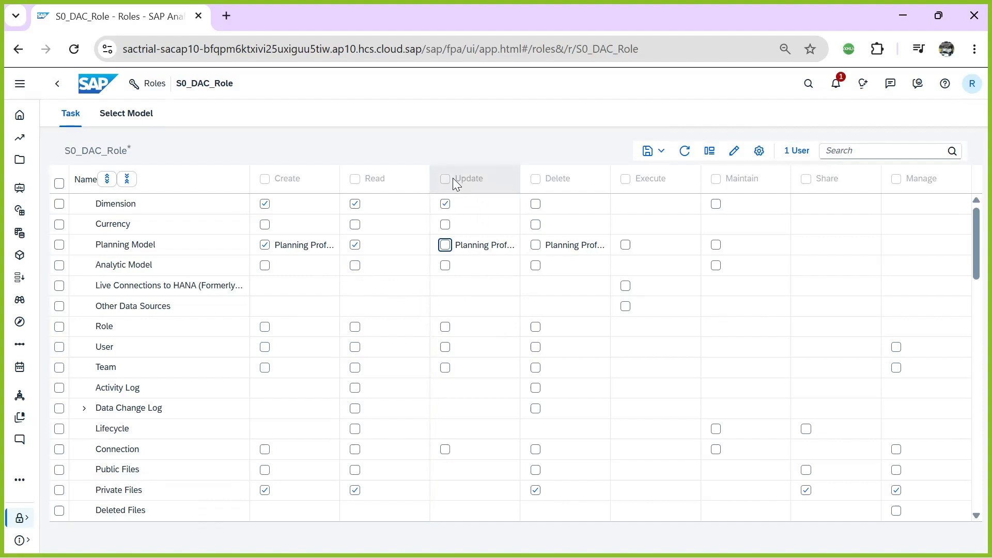
click(445, 244)
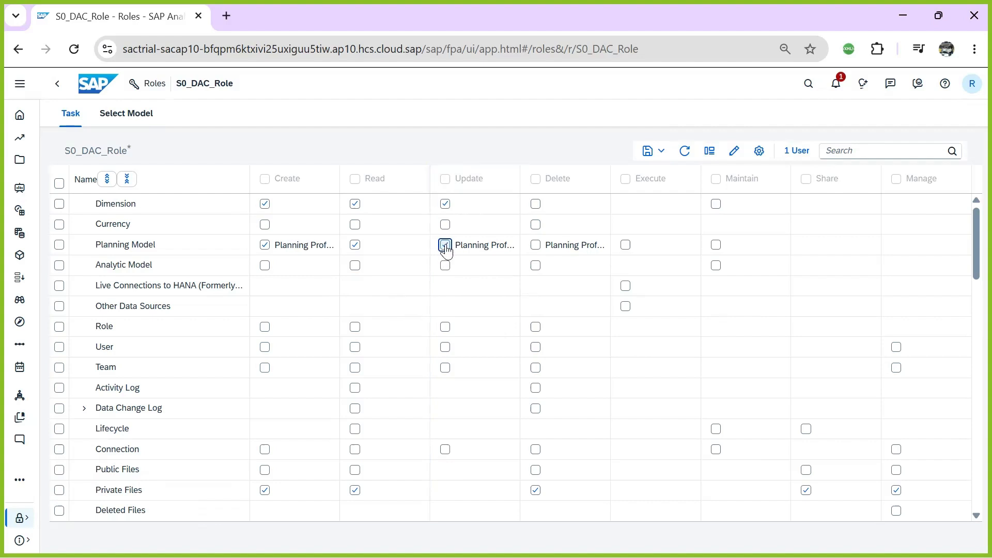
click(649, 151)
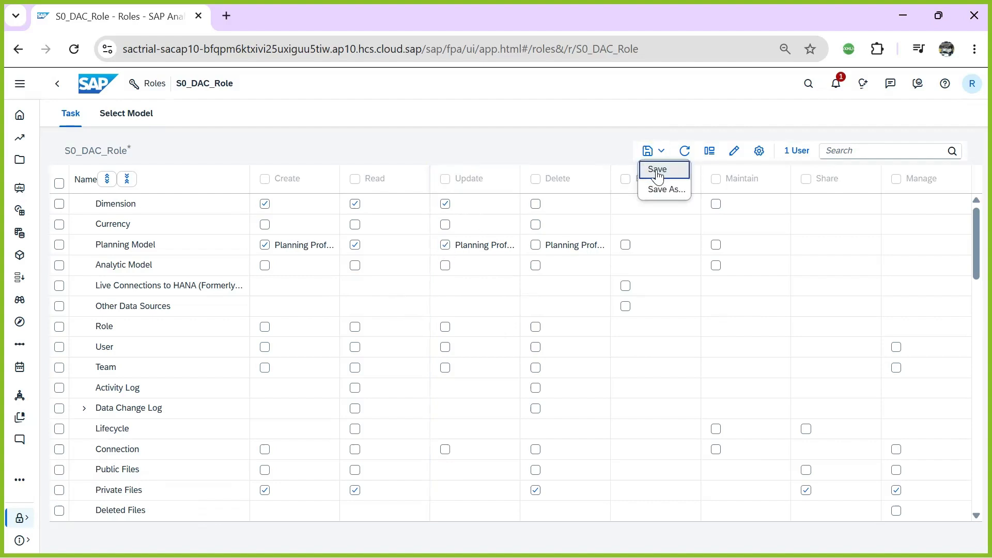
click(657, 171)
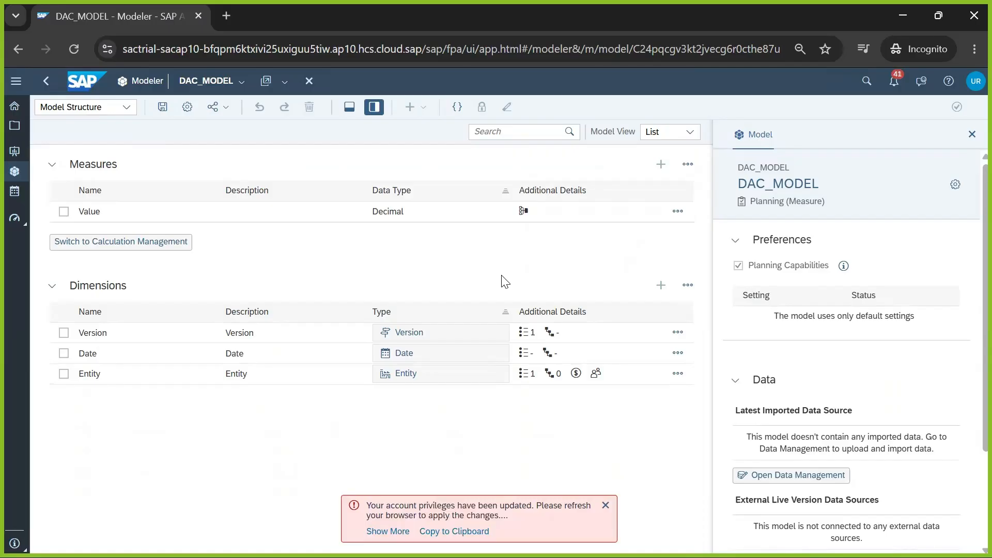
Switch back to the incognito window, reload DAC_MODEL to apply the updated permissions, and dismiss the notification.
click(74, 49)
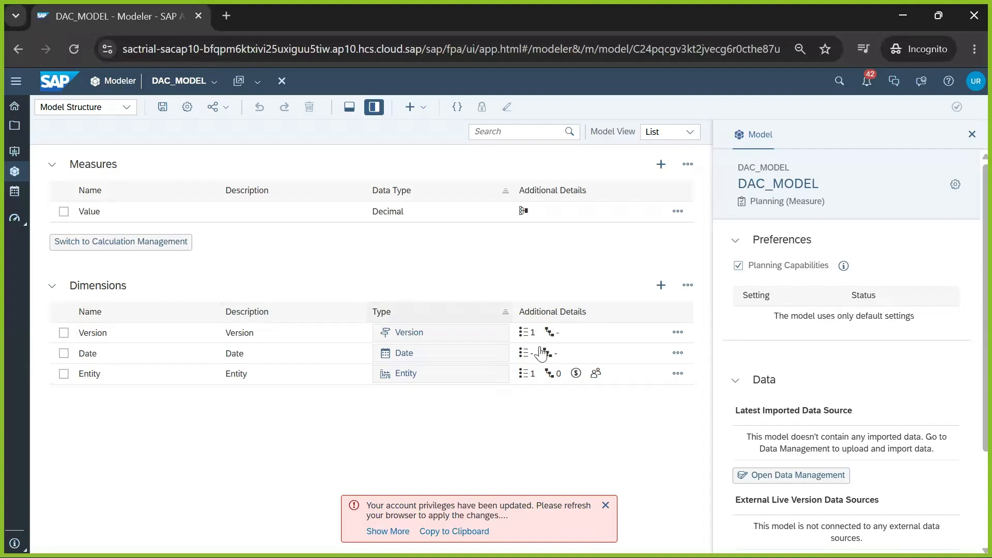
click(605, 505)
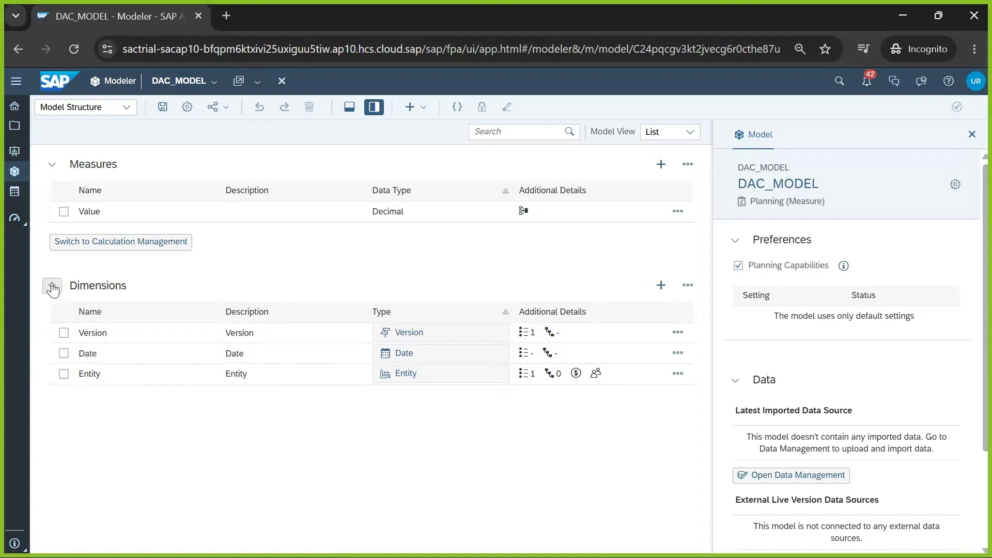
Try adding a calculated measure in the Calculations view, undo the addition, and return to Model Structure.
click(124, 108)
click(76, 147)
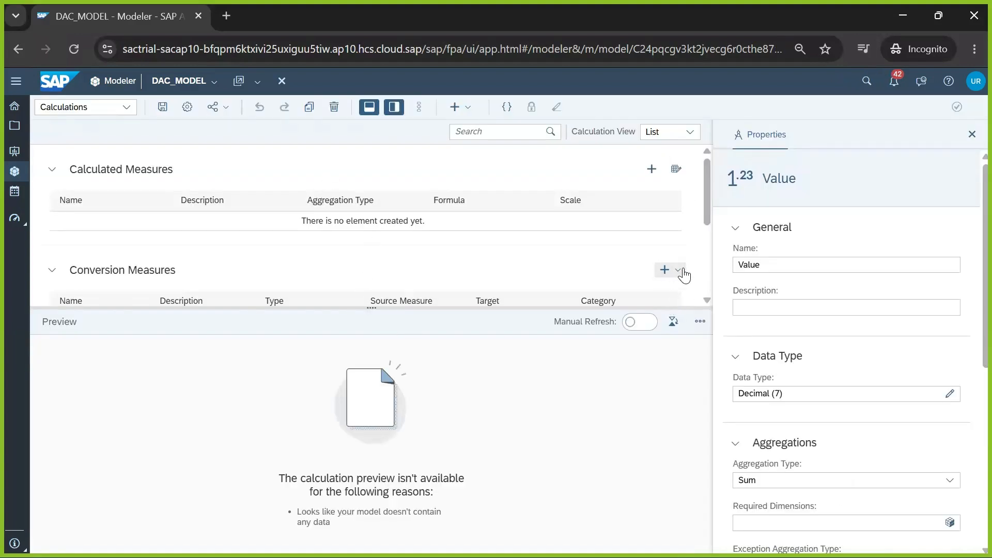
click(651, 169)
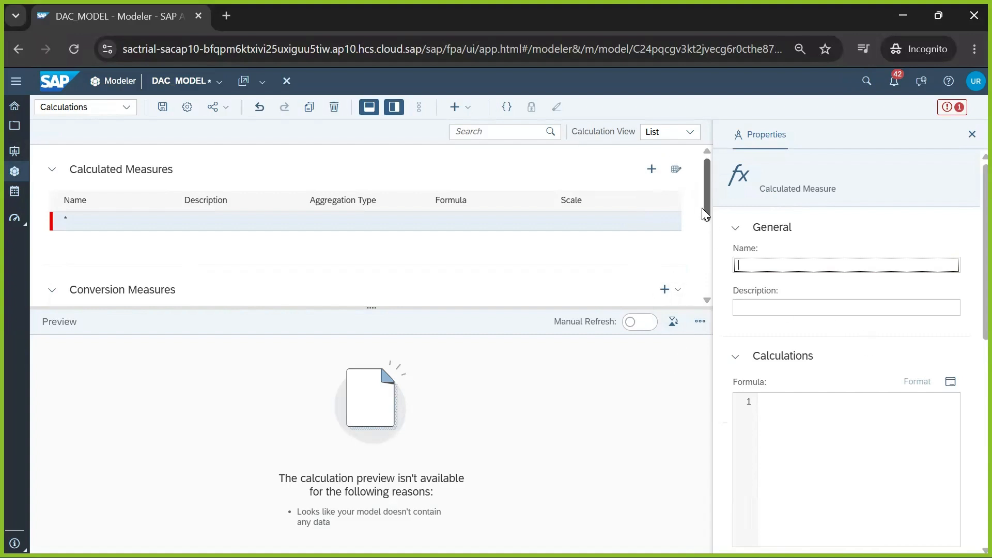
click(972, 134)
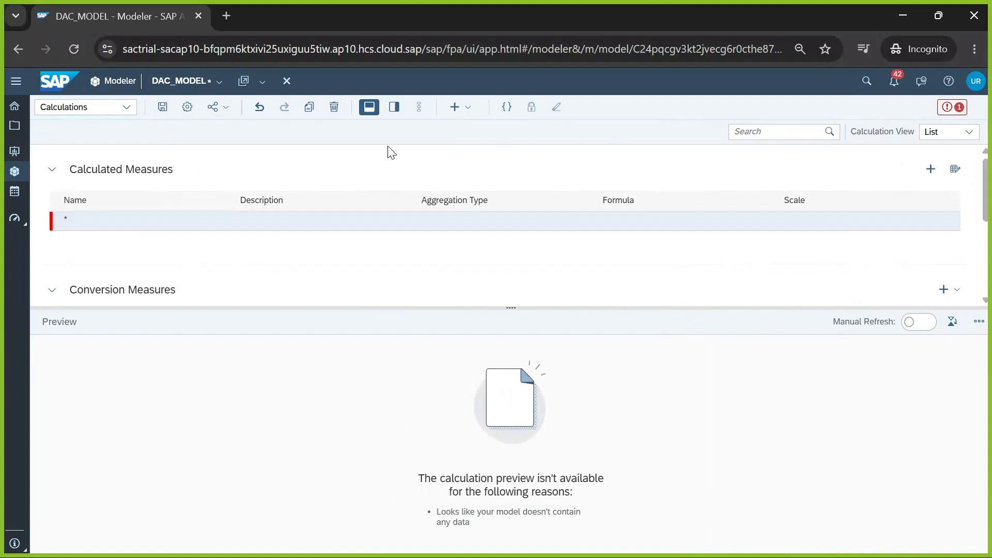
click(259, 107)
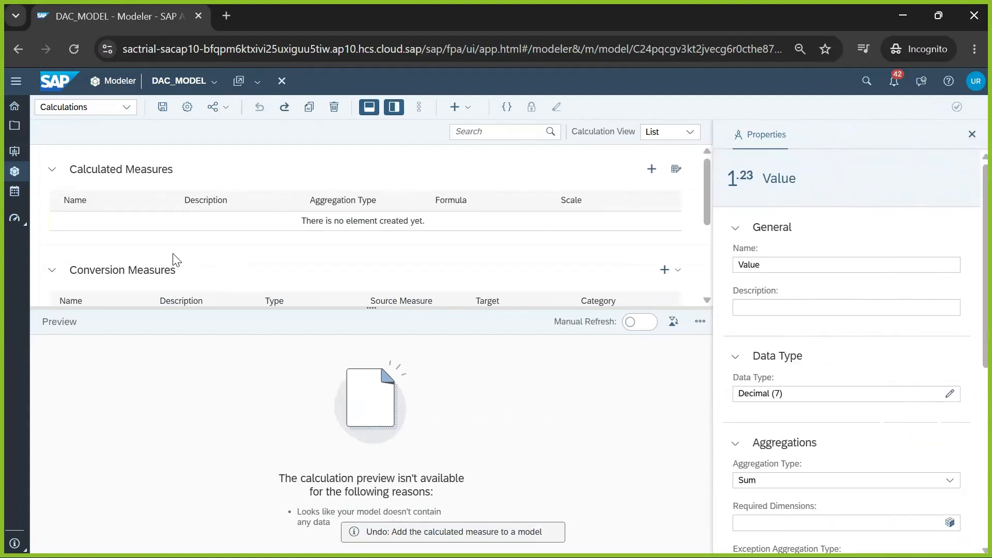
click(126, 106)
click(82, 125)
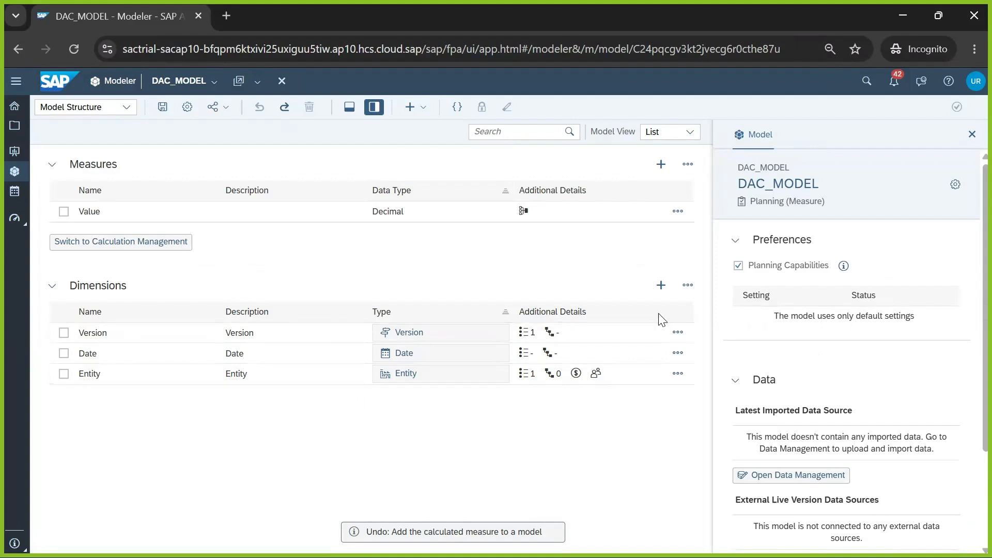
Add a private generic dimension named Product with a dimension table, and save the model.
click(662, 285)
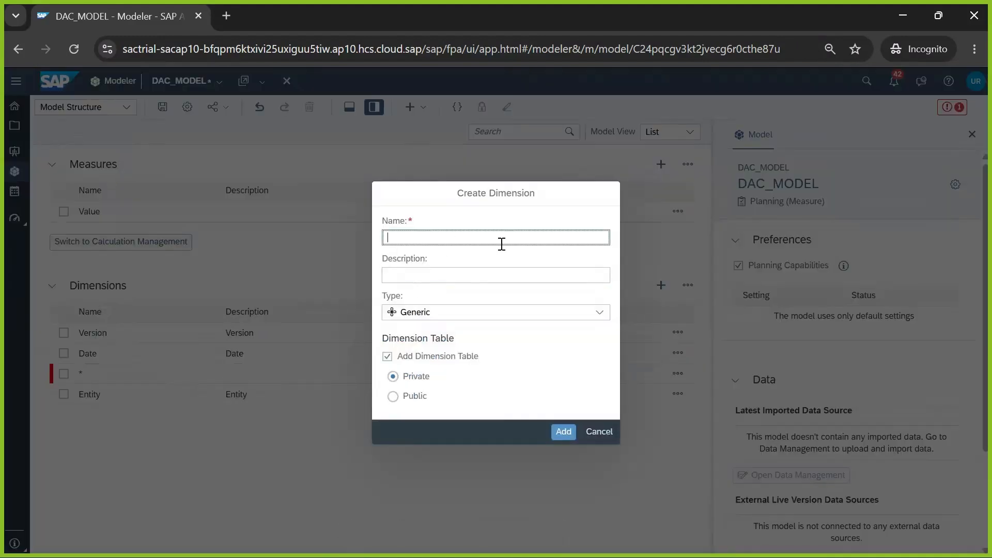
text(p)
key(BackSpace)
key(Caps_Lock)
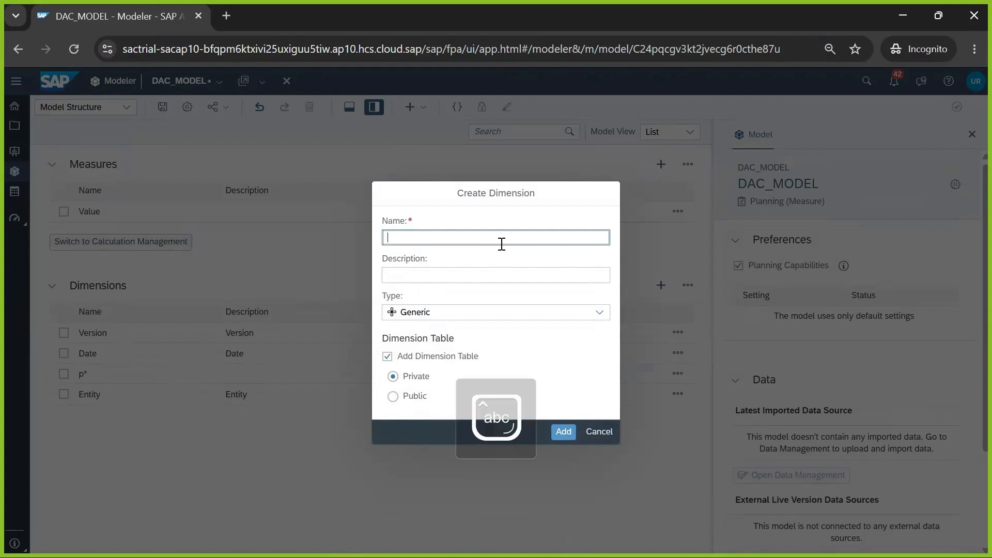
text(Product)
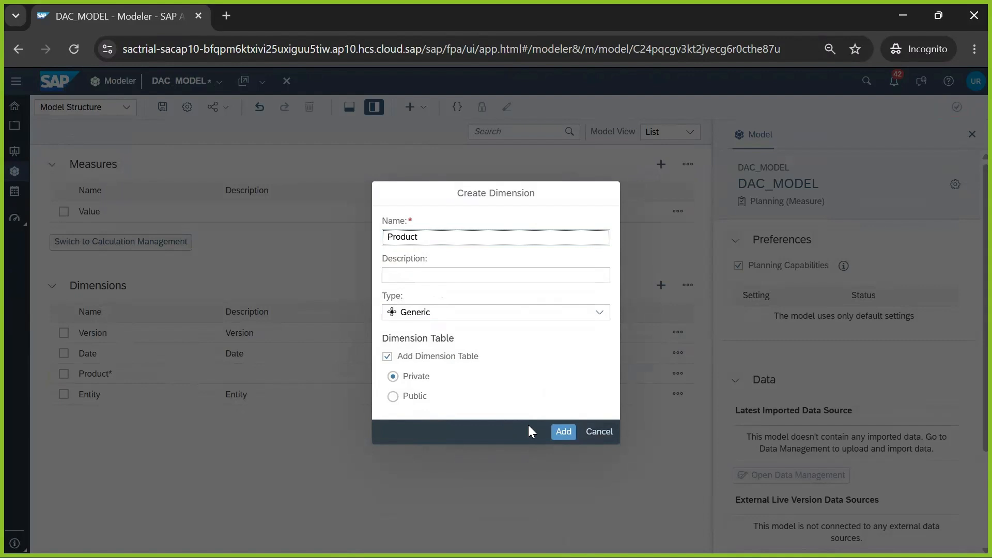
click(562, 435)
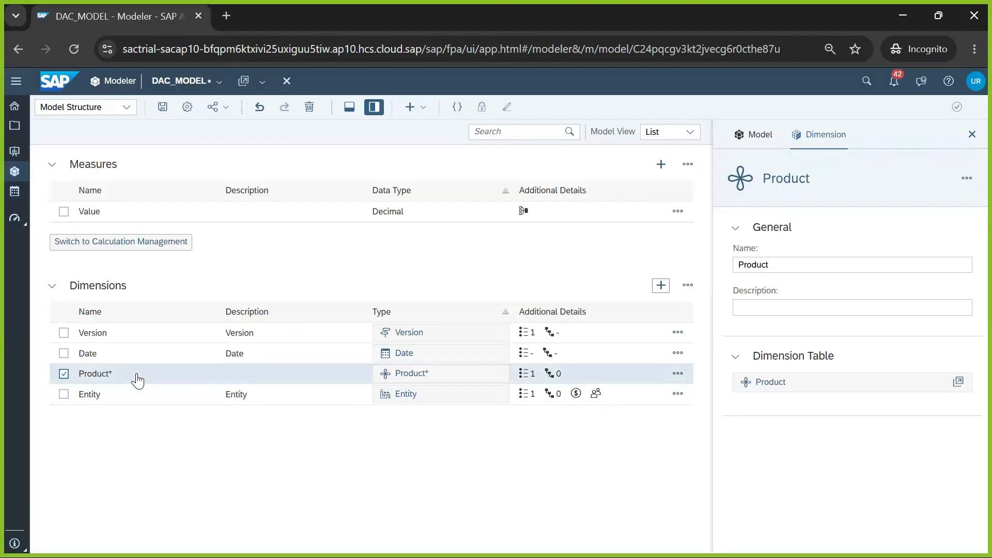
click(161, 108)
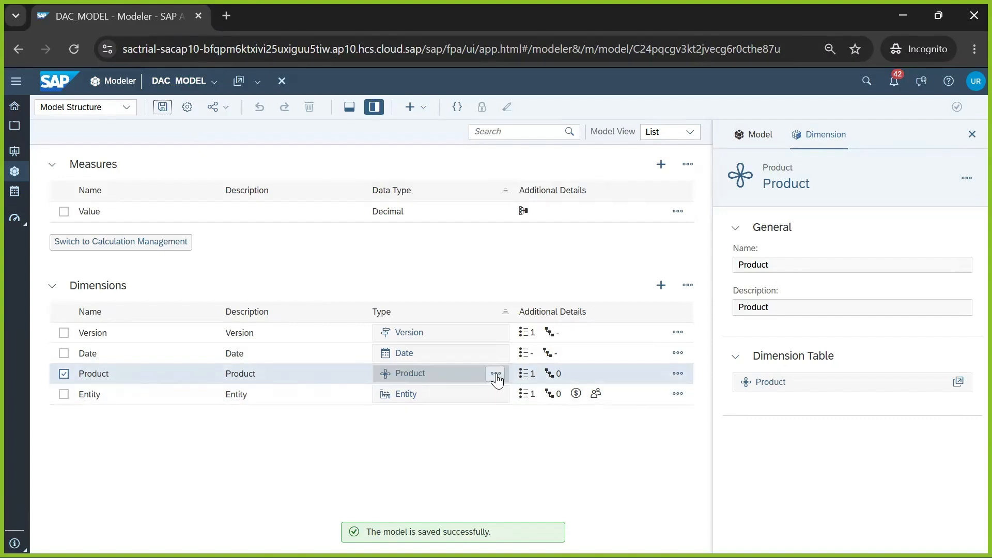
Open the Product dimension table and check whether its description, members, properties and hierarchy options can be edited.
click(495, 374)
click(499, 396)
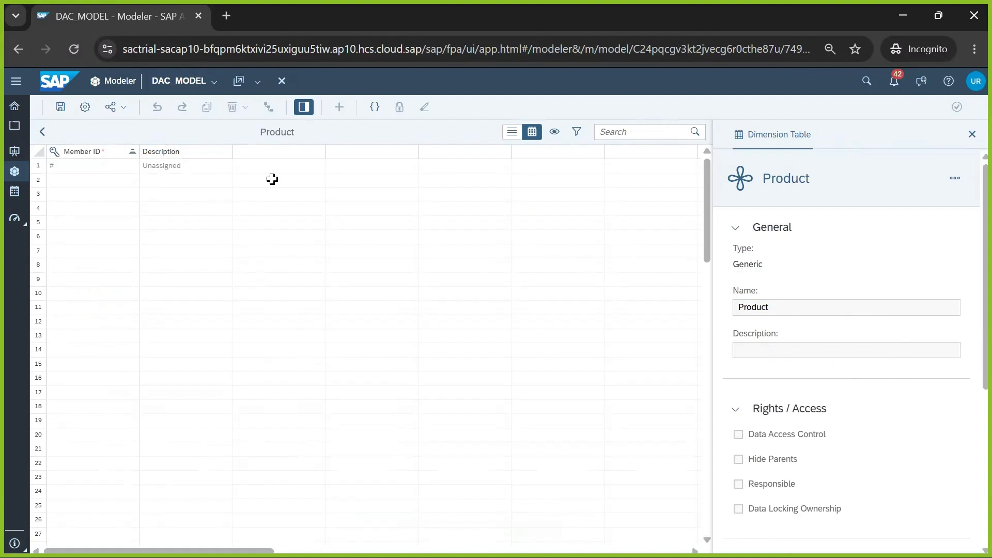
click(744, 350)
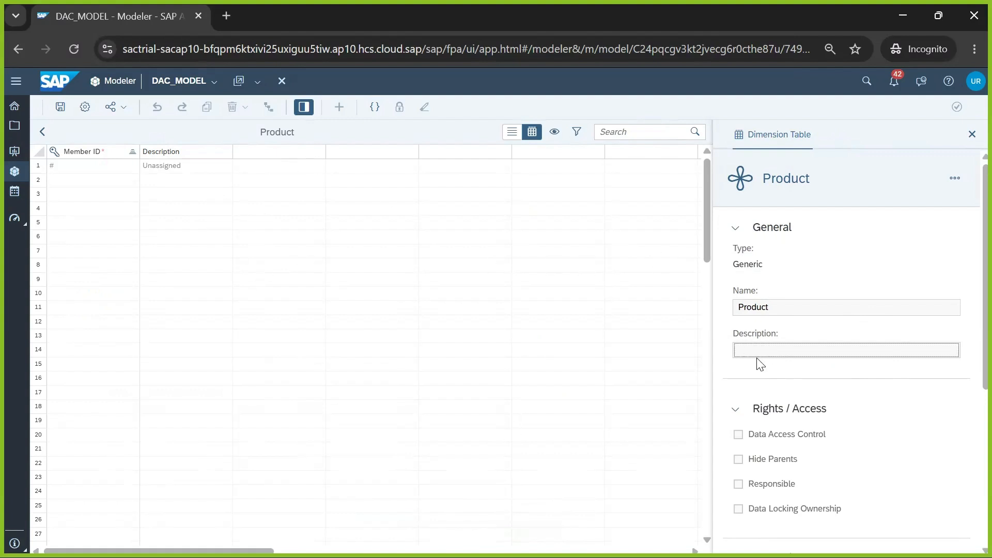
scroll(795, 317, down, 3)
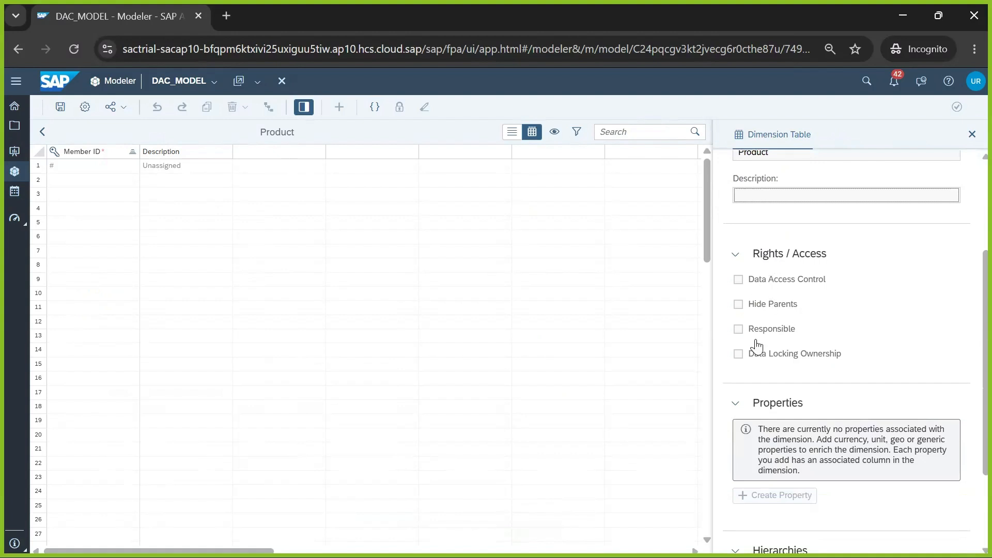
scroll(772, 399, down, 2)
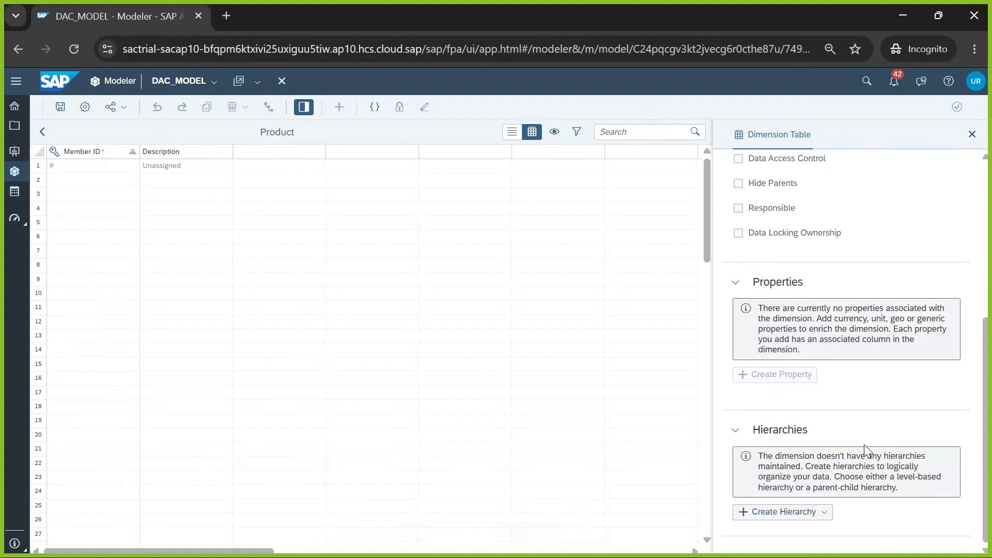
click(101, 186)
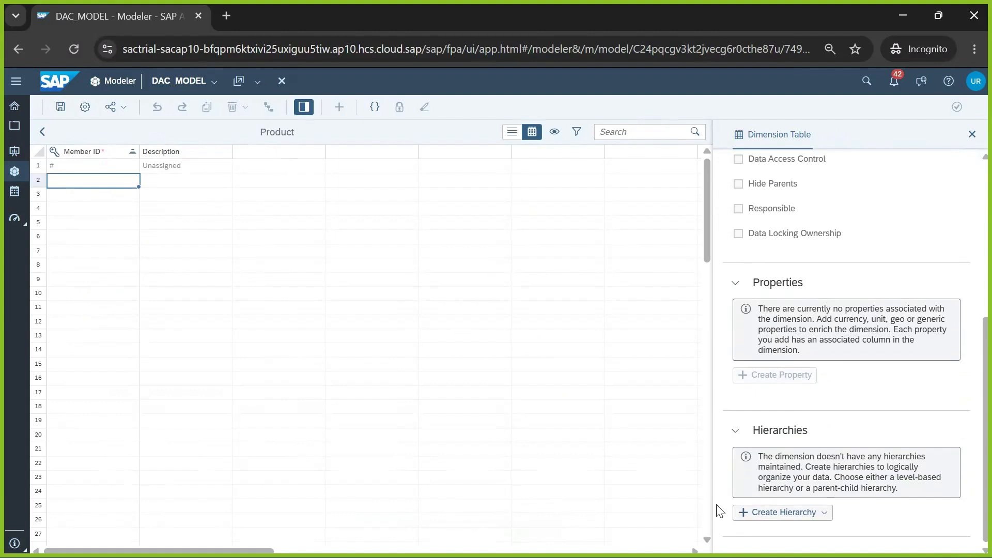
click(802, 515)
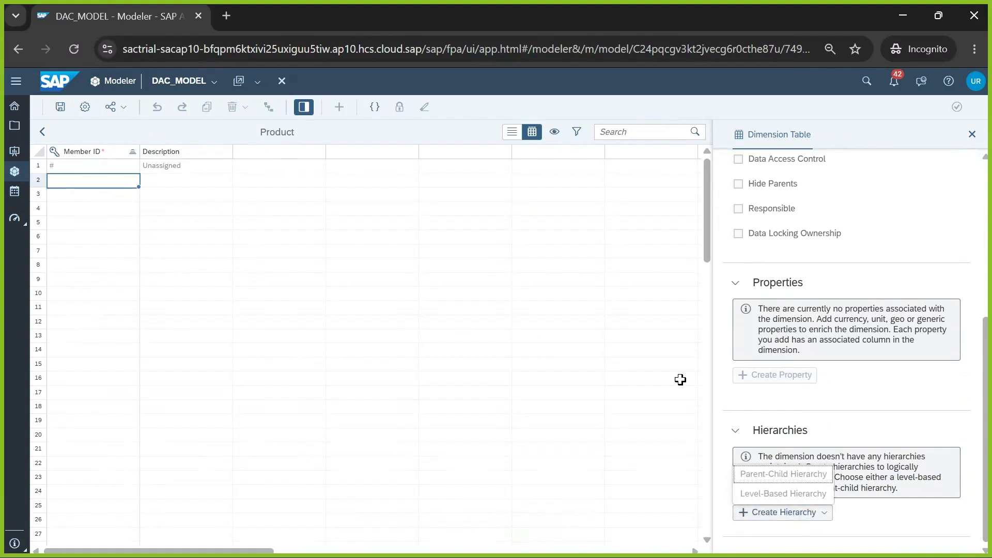
click(675, 382)
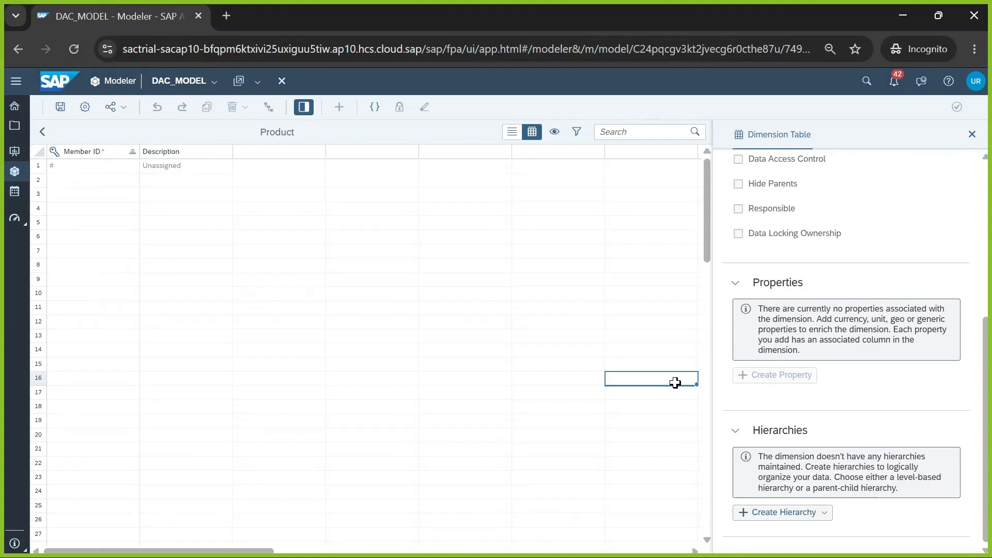
Switch to the administrator's window, grant Update permission for Dimension in S0_DAC_Role, and save the role.
key(alt+Tab)
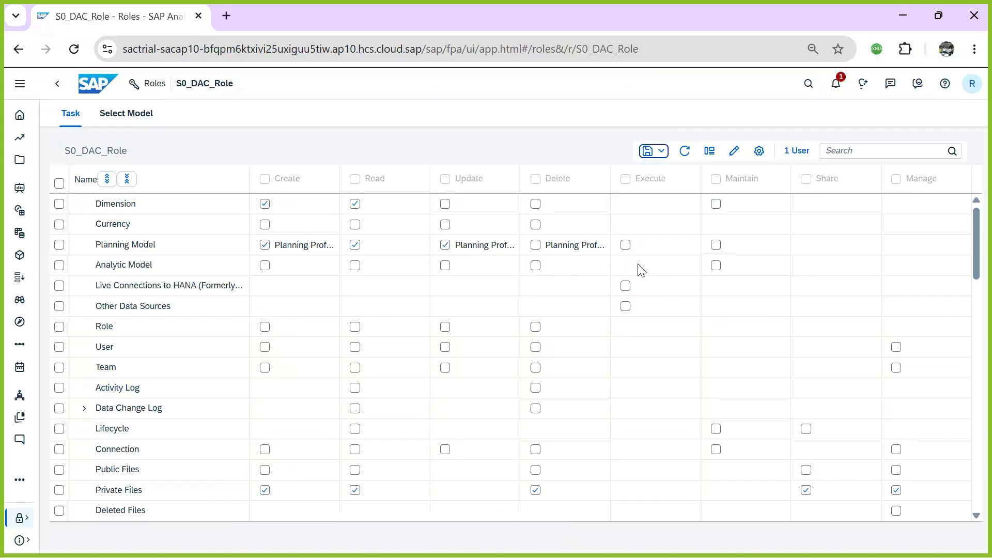
click(446, 206)
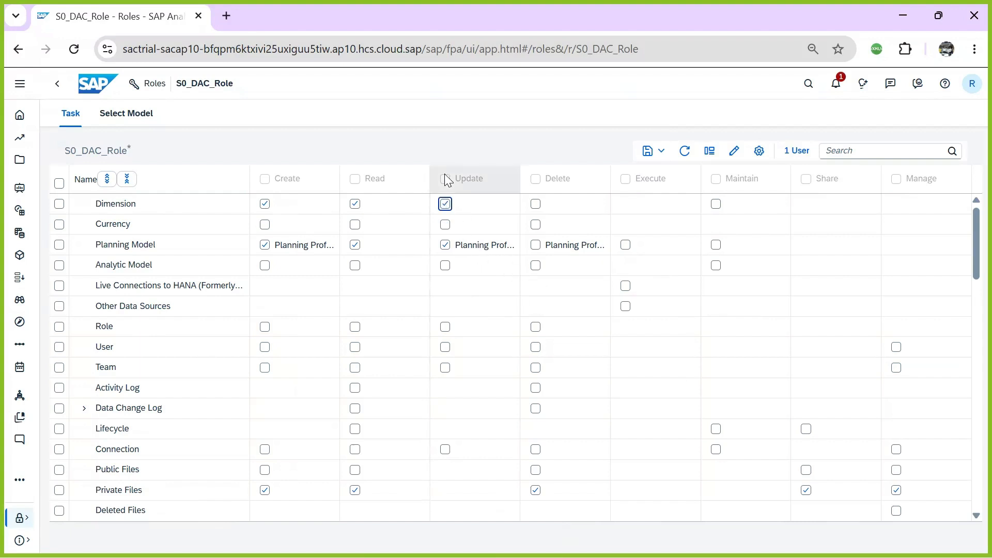
click(647, 154)
click(659, 168)
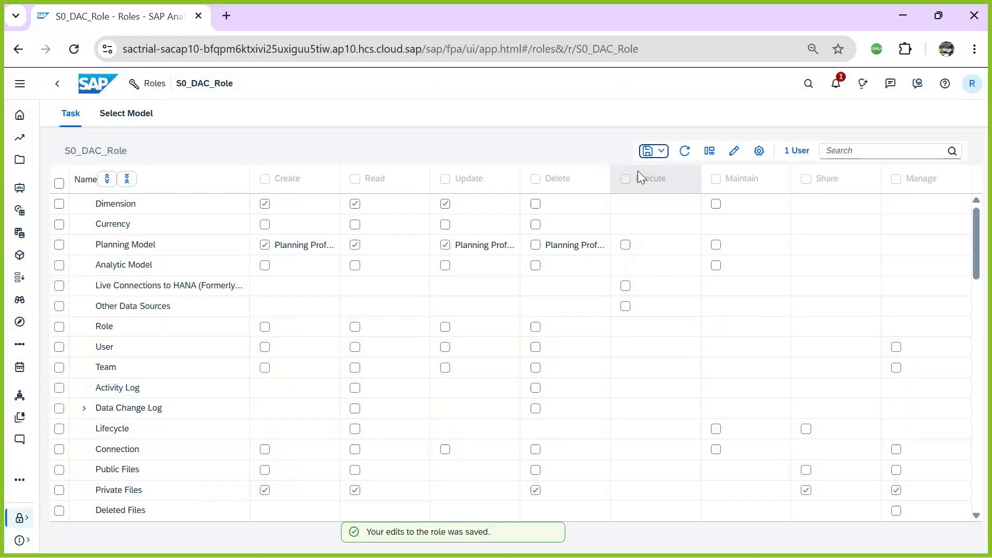
Return to the incognito window, refresh DAC_MODEL so the new Dimension permission applies, and dismiss the privileges notification.
key(alt+Tab)
click(77, 50)
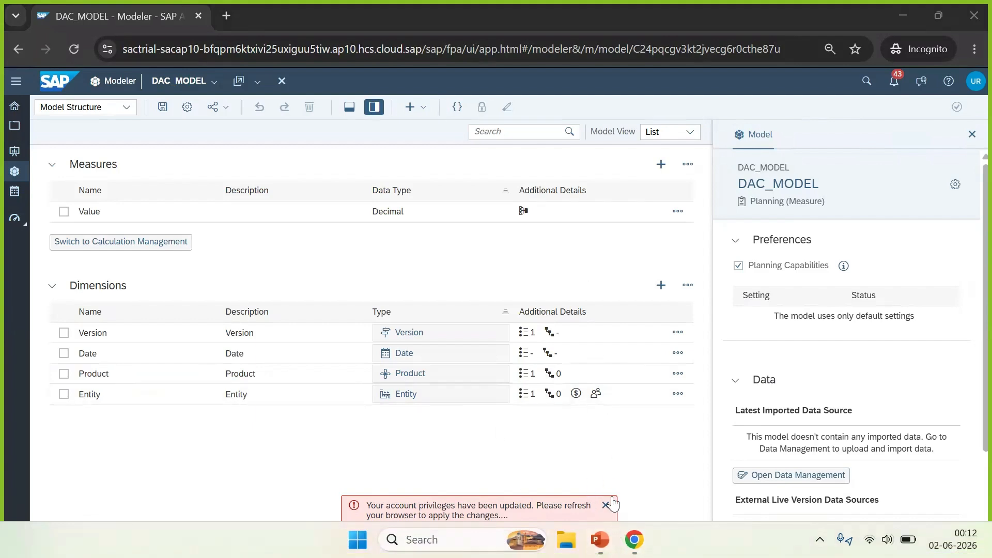
click(599, 428)
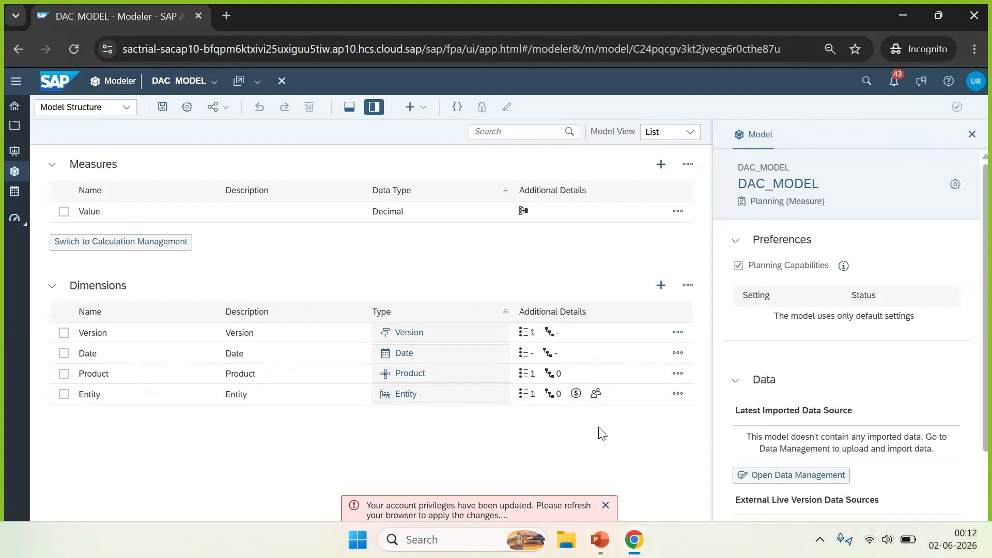
click(603, 509)
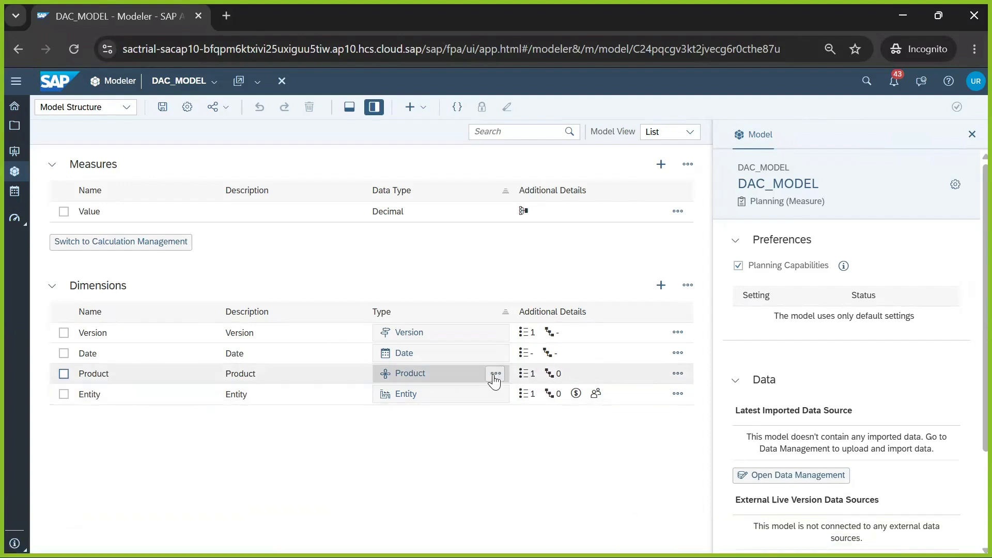
Open the Product dimension table for editing and set its description to Product.
click(495, 372)
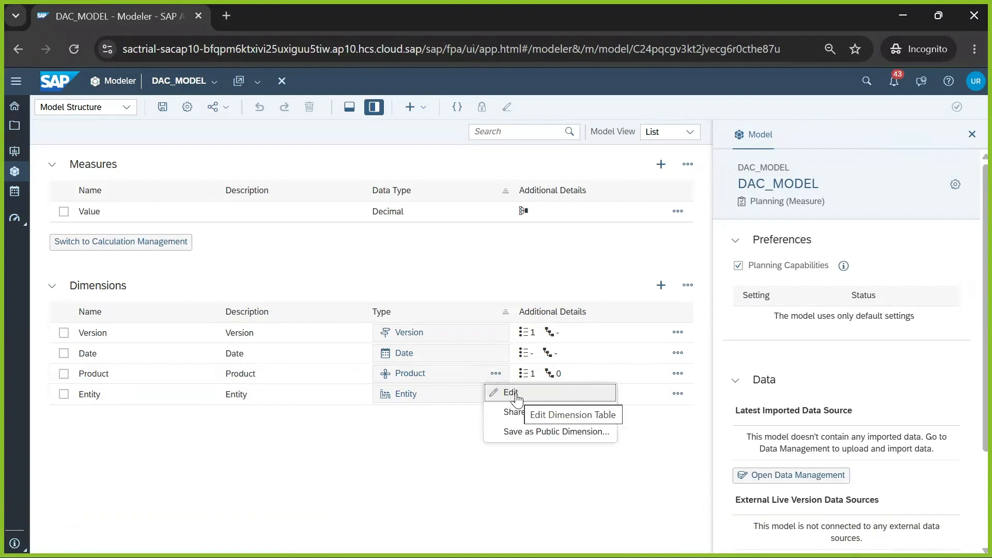
click(514, 394)
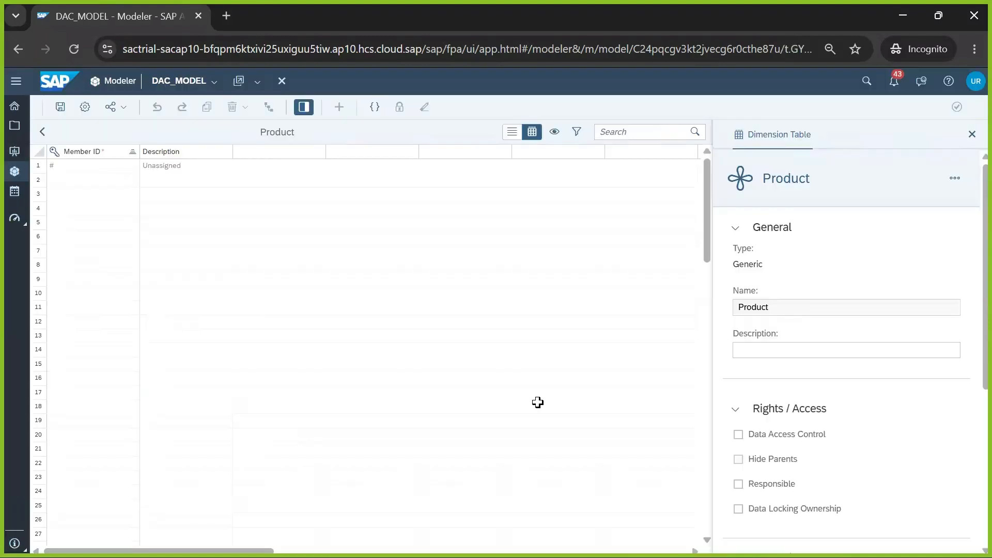
drag(768, 307, 693, 301)
key(ctrl+c)
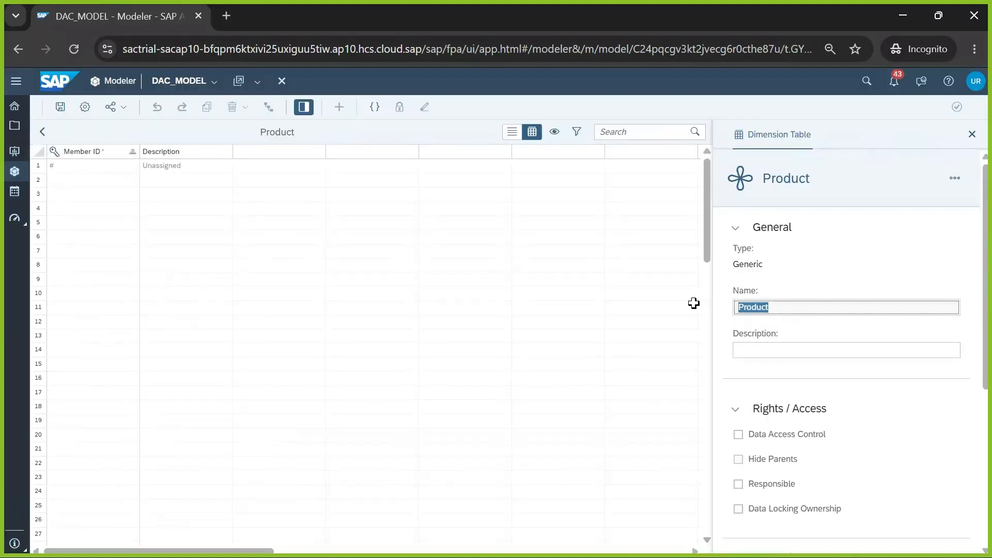
click(774, 350)
key(ctrl+v)
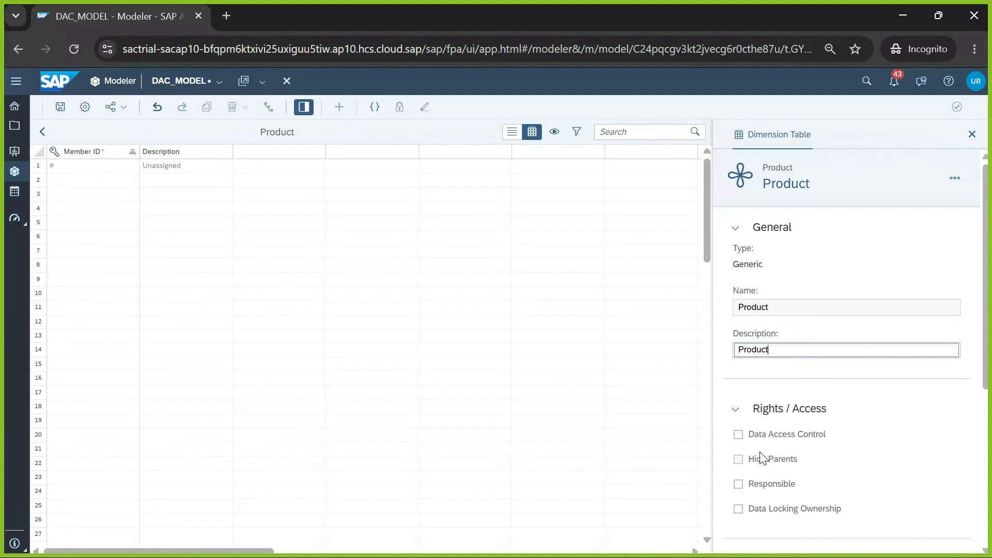
Create a text property with ID Mat_Group and length 256 in the Product dimension.
scroll(852, 441, down, 5)
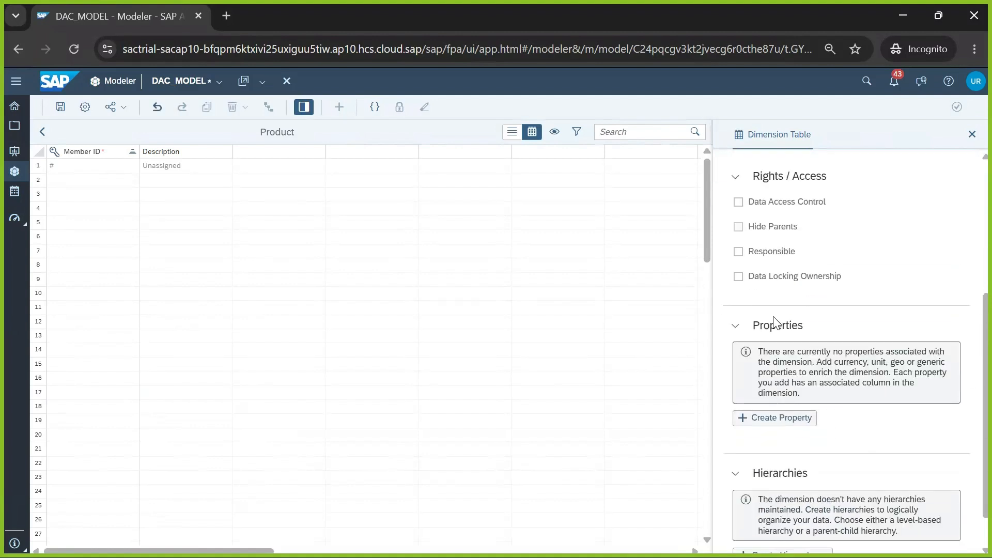
click(748, 418)
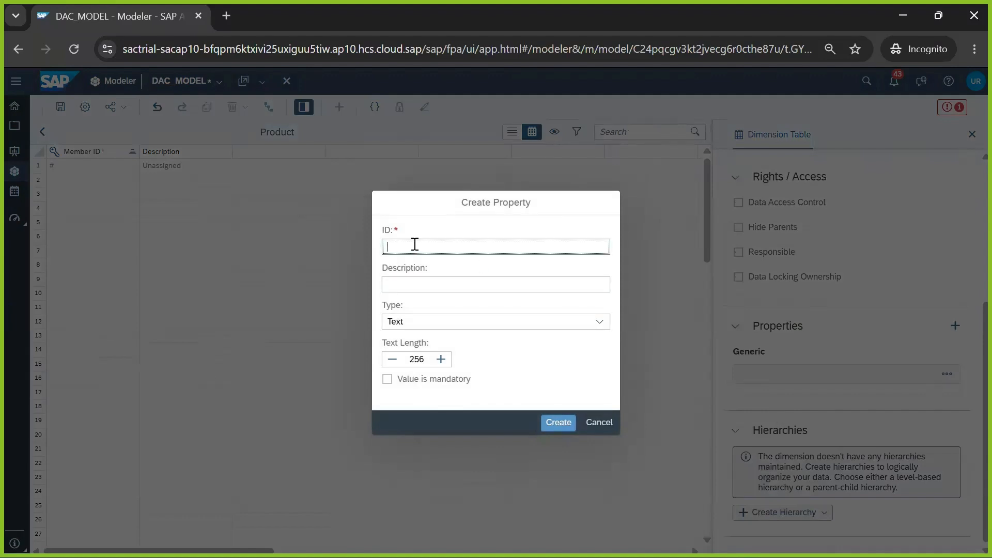
text(Mat_Group)
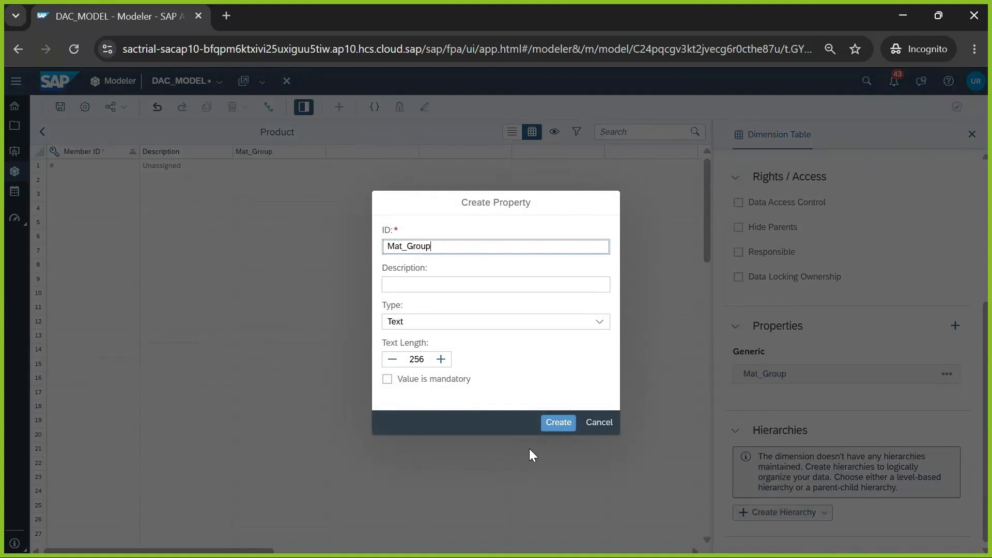
click(556, 427)
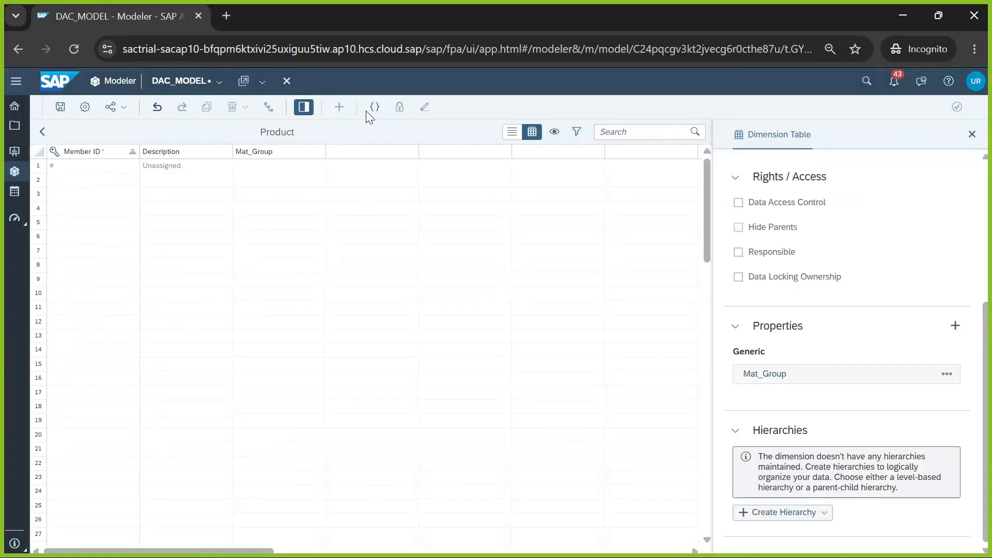
Create a parent-child hierarchy with ID H1 for the Product dimension, and select the first empty Member ID cell.
click(785, 513)
click(799, 481)
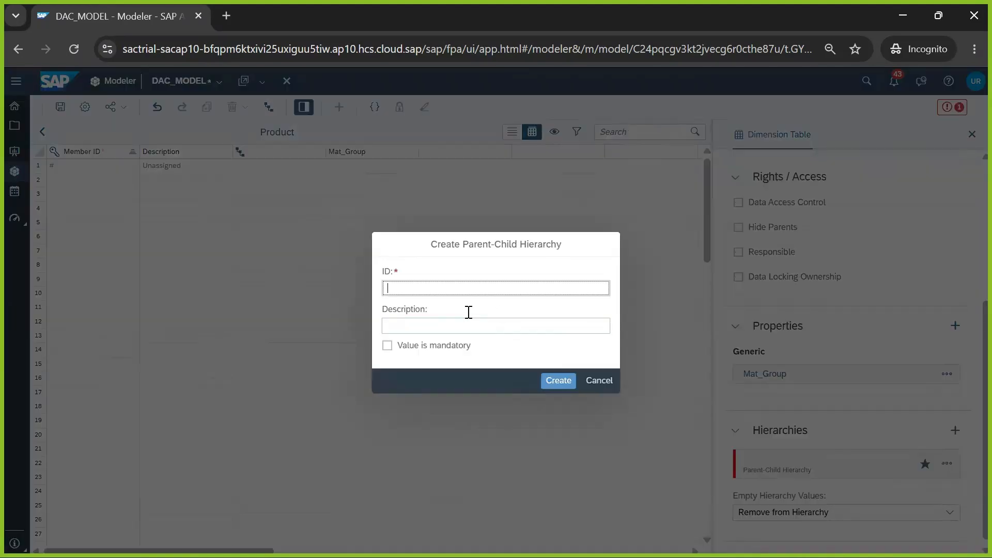
key(Return)
key(Caps_Lock)
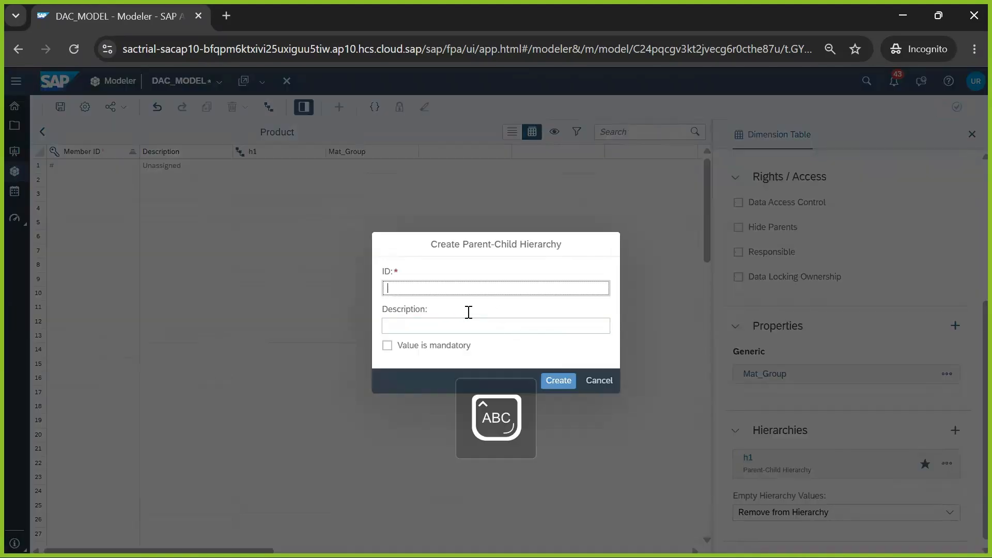
click(569, 380)
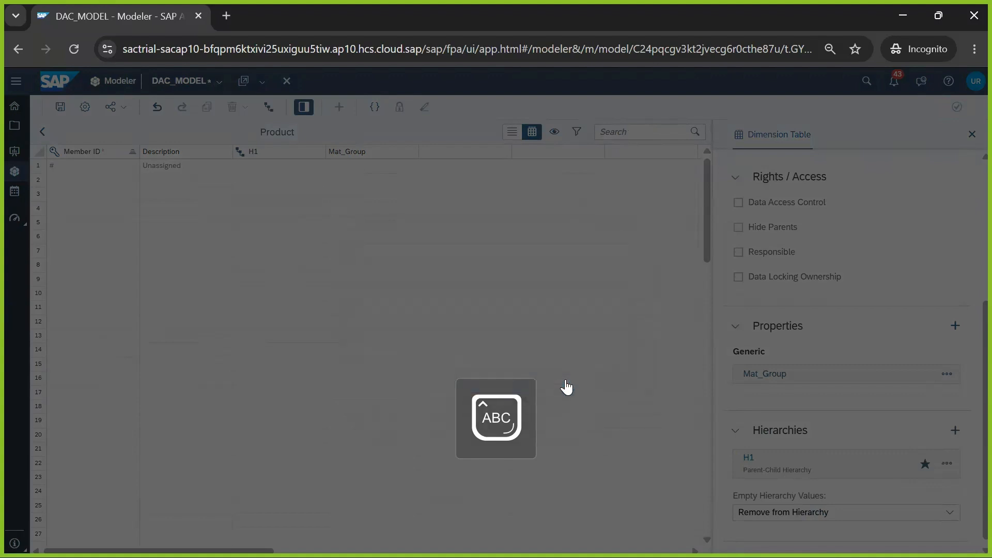
click(77, 185)
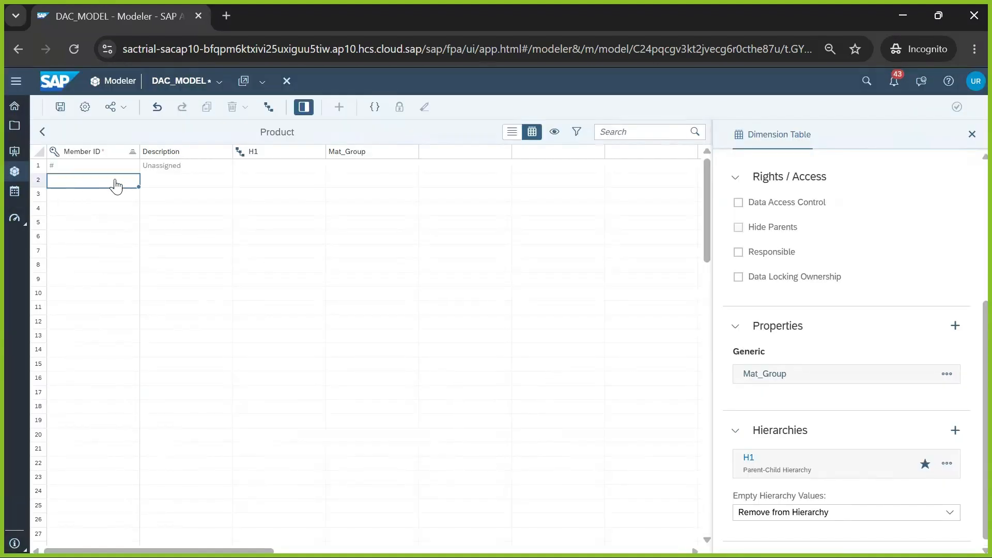
Save DAC_MODEL with the Product dimension's new property and hierarchy.
click(152, 194)
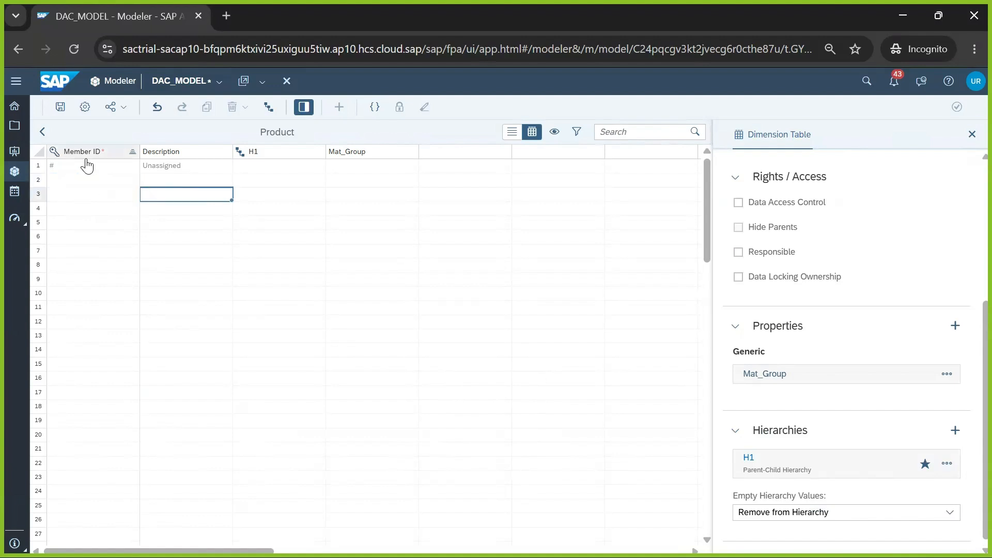
click(60, 107)
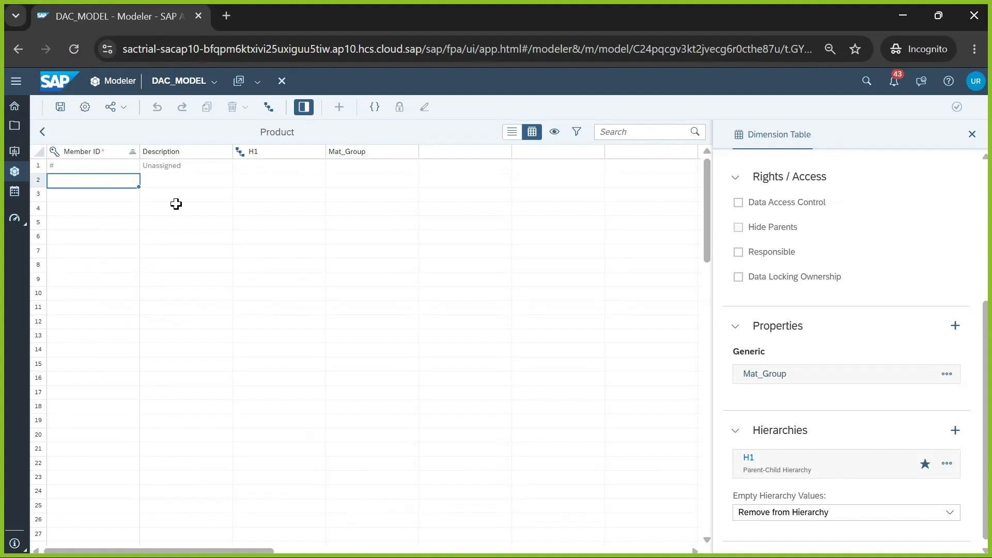
scroll(901, 344, down, 1)
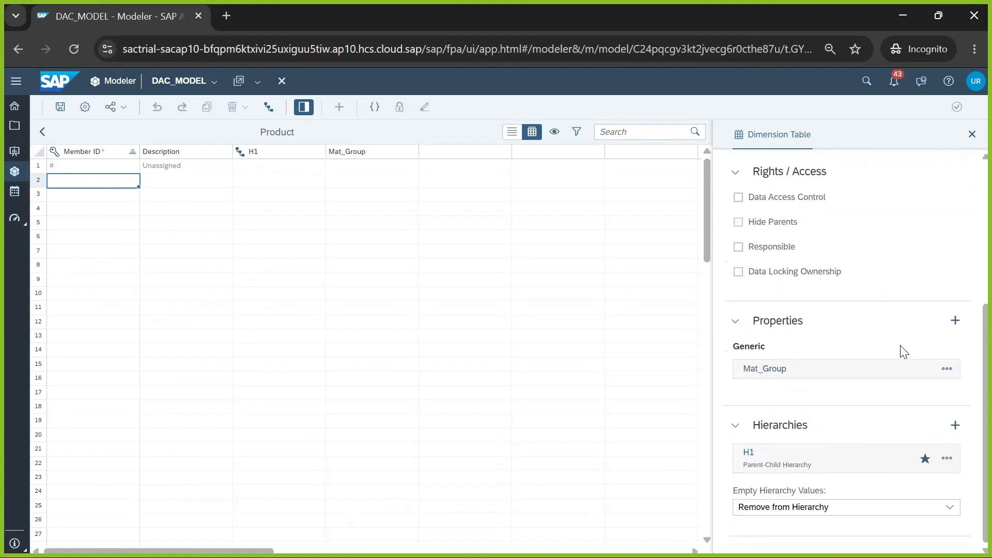
click(955, 321)
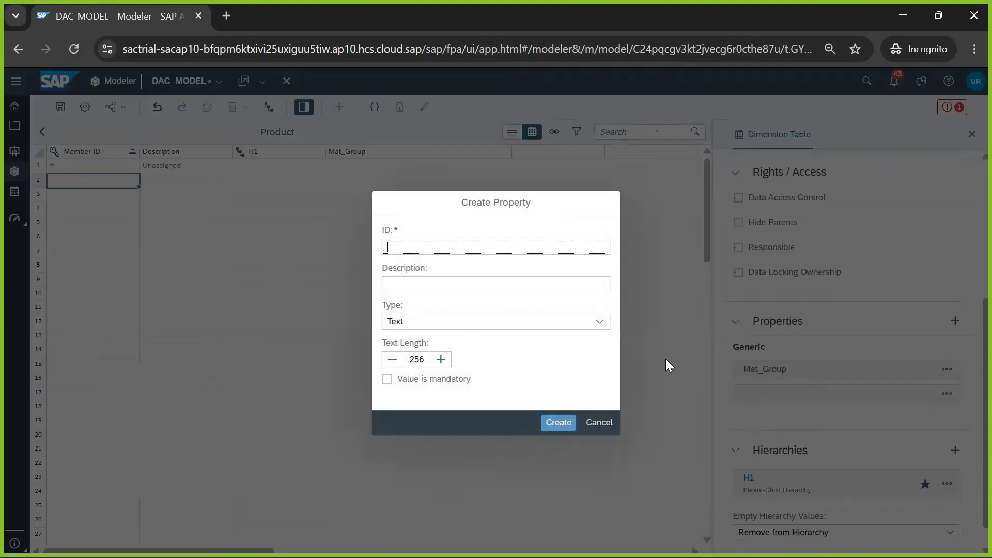
click(599, 423)
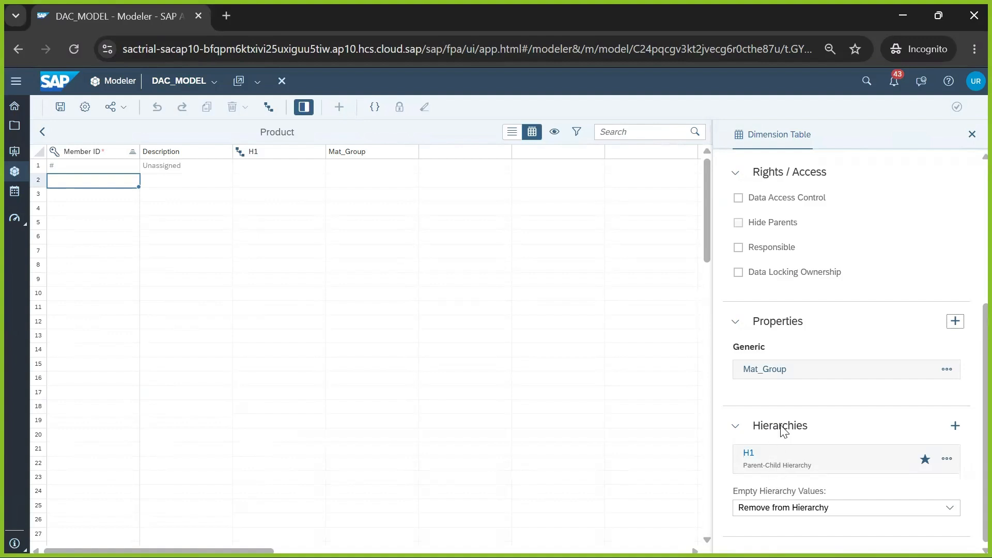
Check whether the Product dimension's description and the first empty member row can be edited.
scroll(811, 394, up, 5)
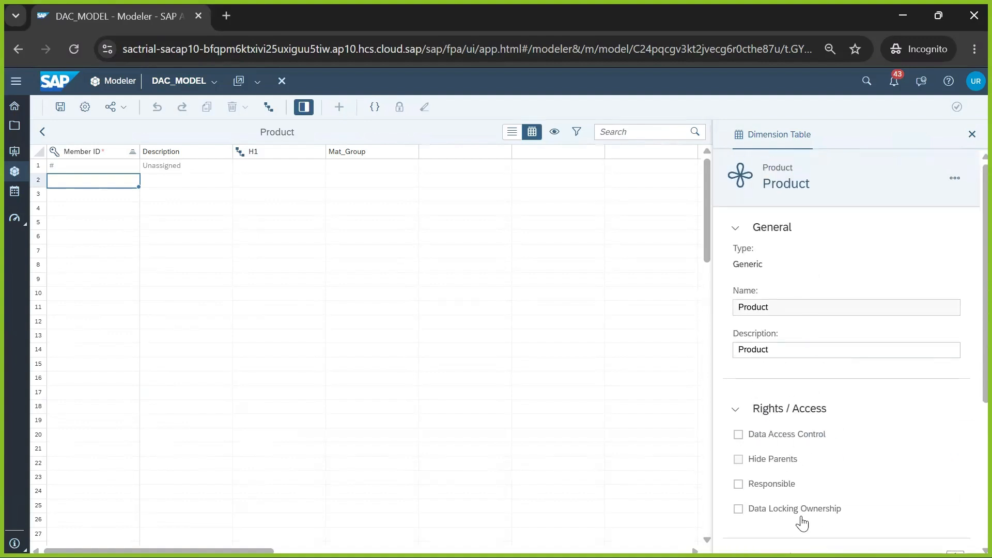
click(767, 350)
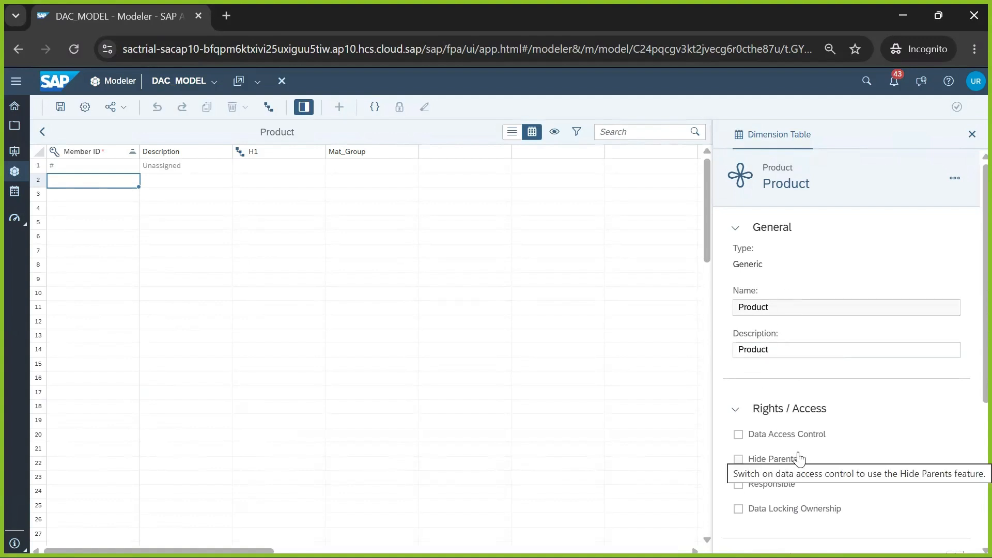
click(229, 246)
click(106, 185)
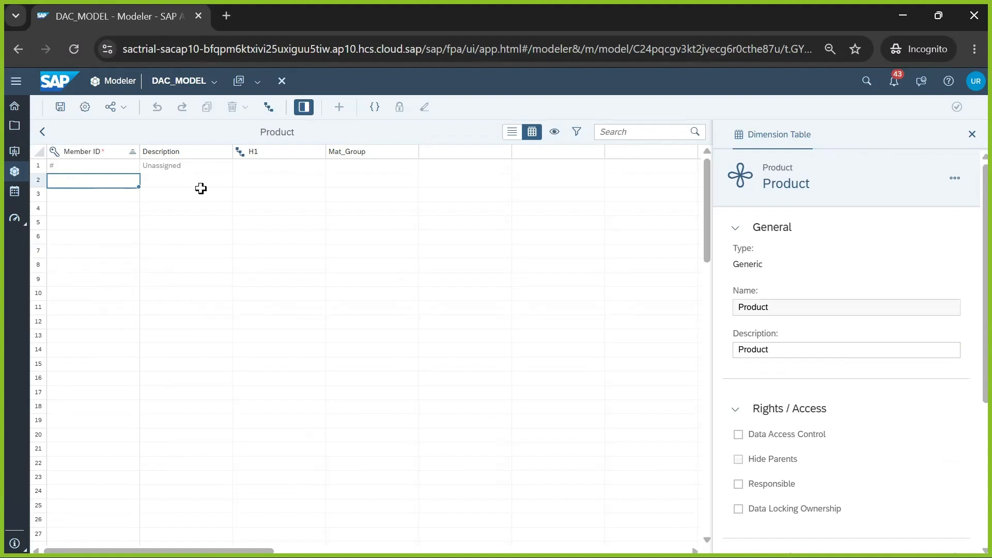
click(199, 179)
click(106, 185)
Switch to the role window, grant S0_DAC_Role the Maintain permission for Dimension, and save the role.
key(alt+Tab)
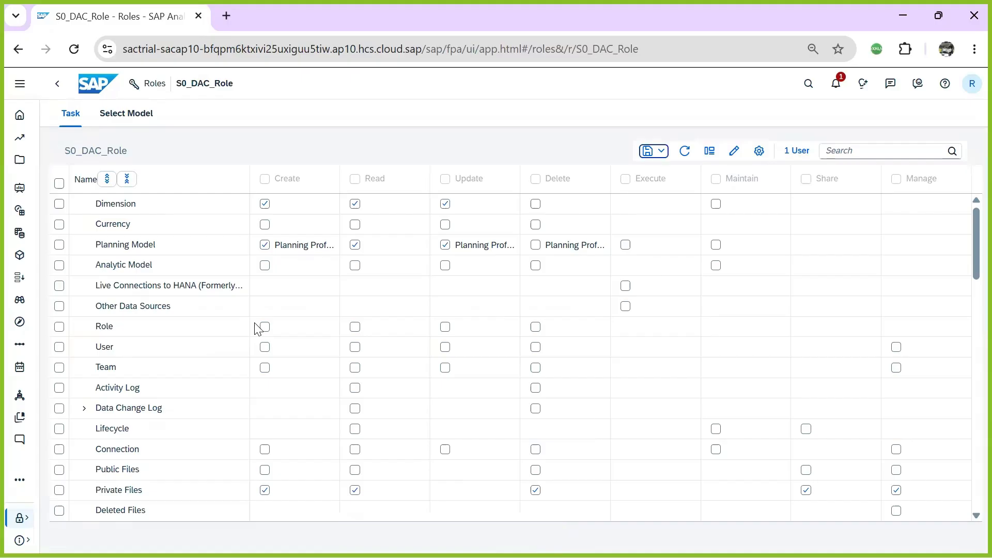
click(717, 206)
click(647, 152)
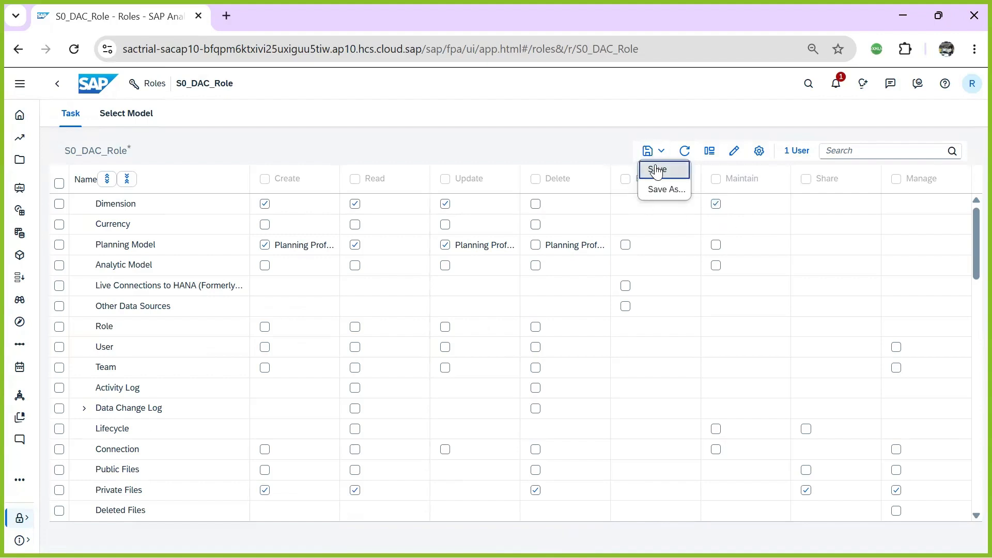
click(657, 169)
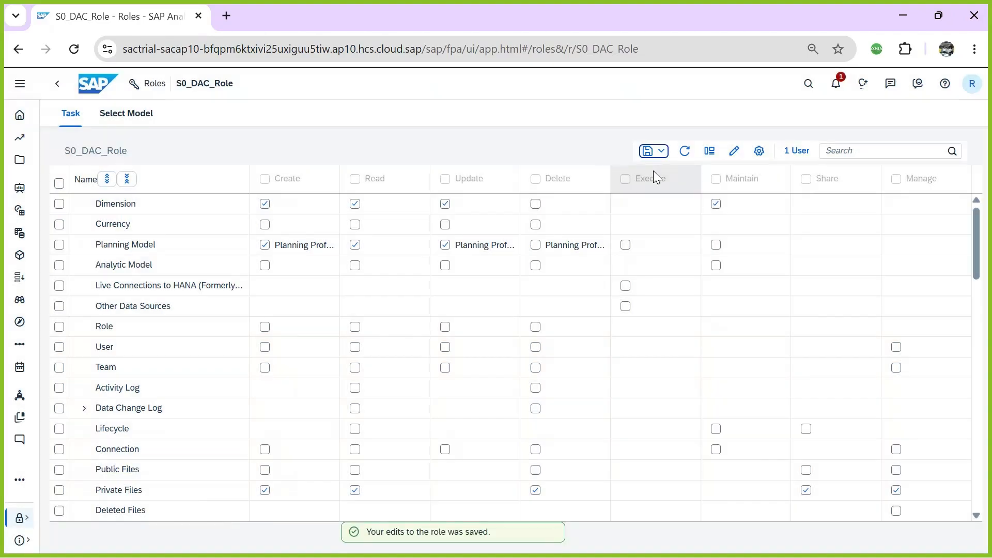
Return to the incognito window, refresh the Product dimension page to apply the Maintain permission, and dismiss the privileges notification.
key(alt+Tab)
click(75, 48)
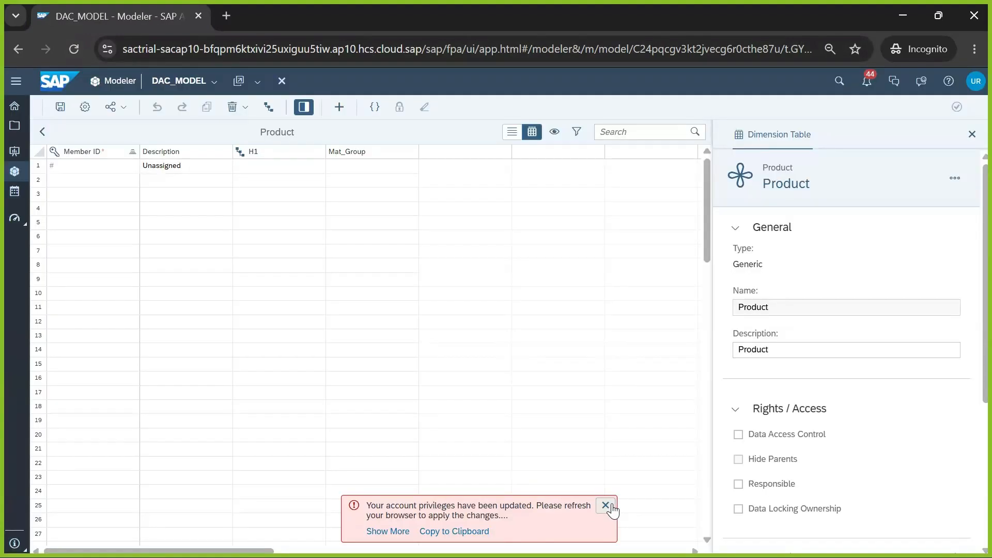
click(606, 505)
Enter P100 and P101 as the first two Member IDs in the Product dimension table.
click(97, 181)
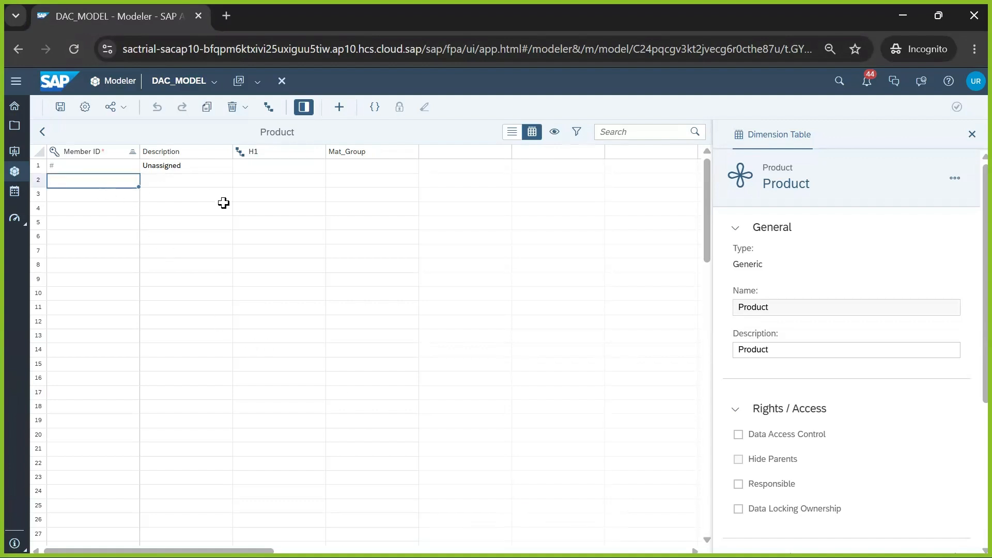
text(P1)
click(122, 253)
click(91, 182)
click(100, 197)
text(P1)
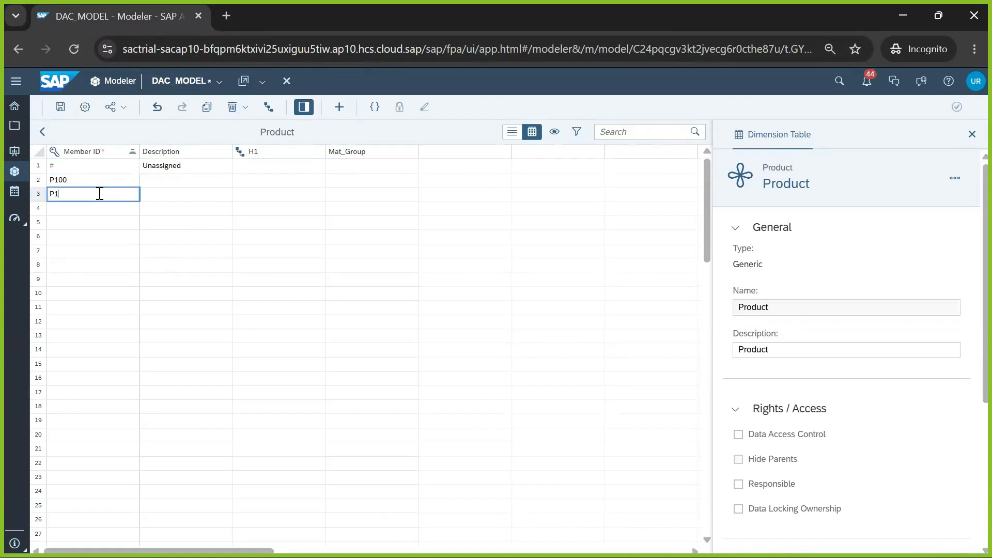
click(100, 253)
Extend the Member ID series from P100 and P101 down to P109, and save the model.
drag(104, 182, 108, 196)
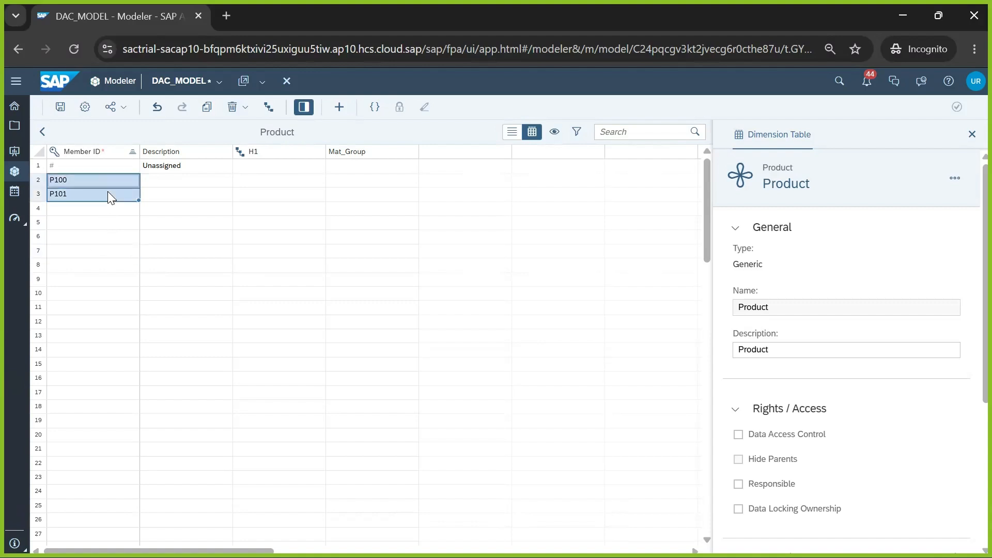
drag(134, 308, 133, 305)
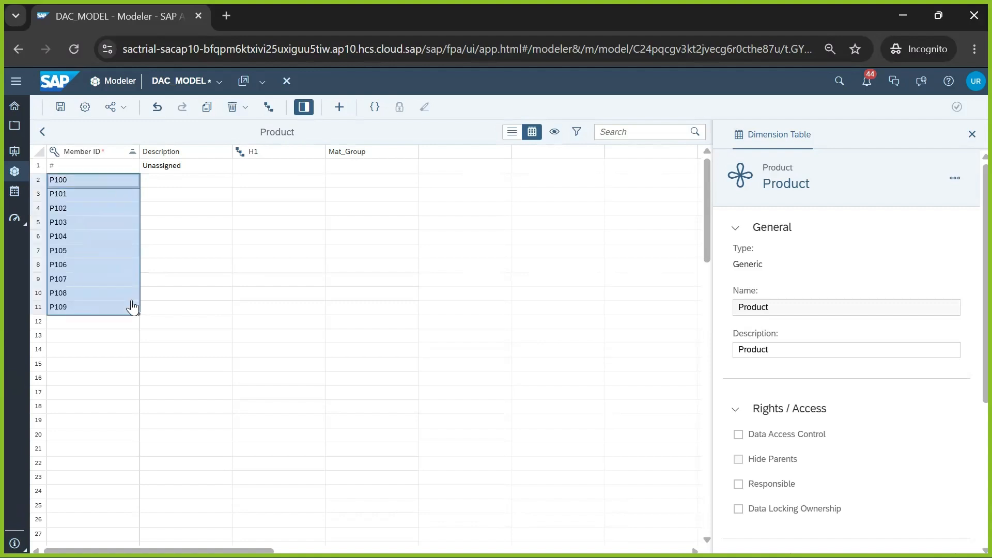
click(164, 218)
click(60, 107)
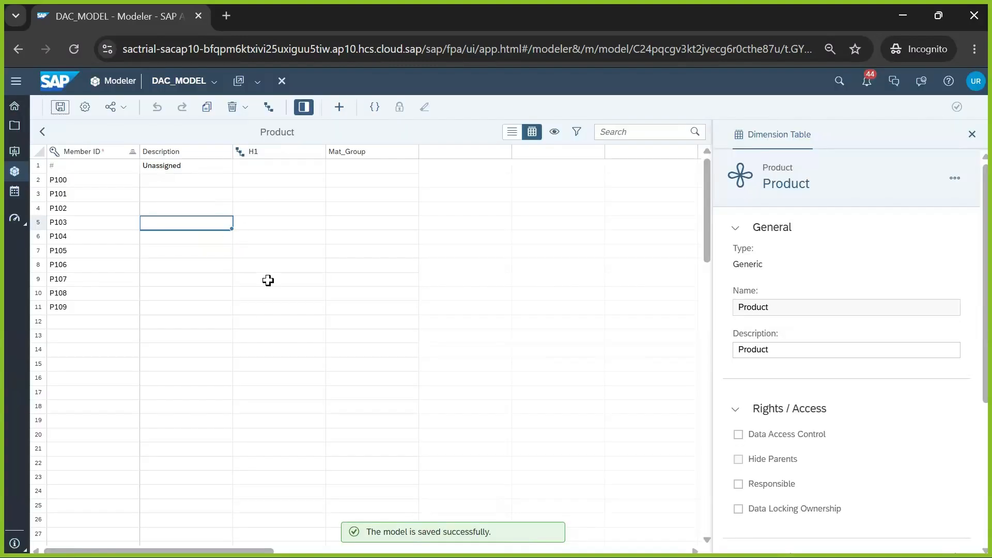
Leave the Product dimension, return to DAC_FOLDER in the files, and select the DAC_MODEL file.
click(40, 133)
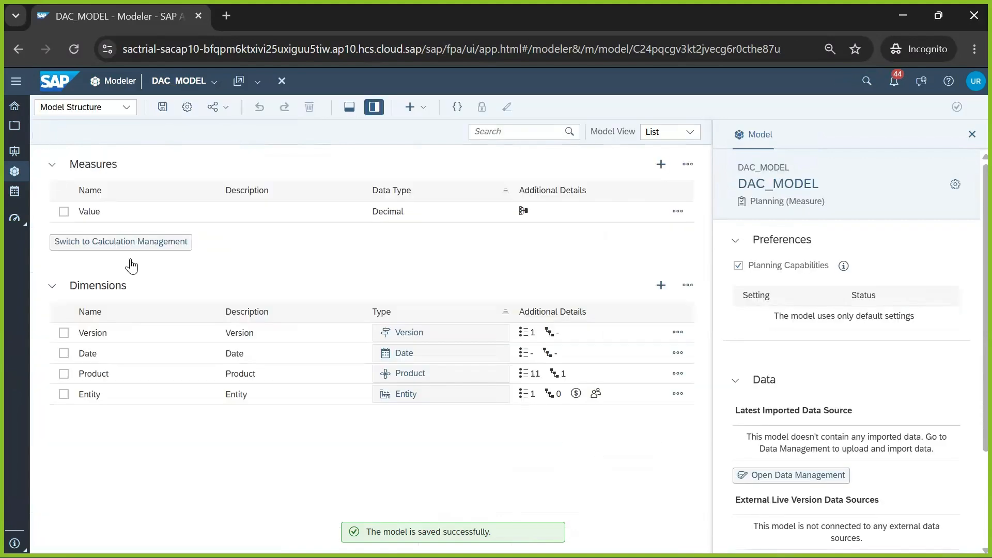
click(48, 85)
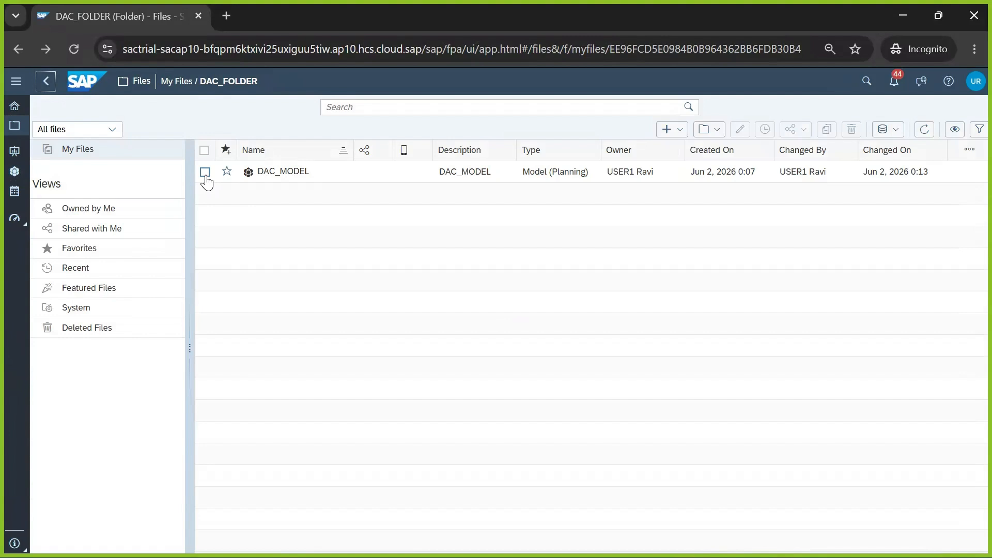
click(205, 174)
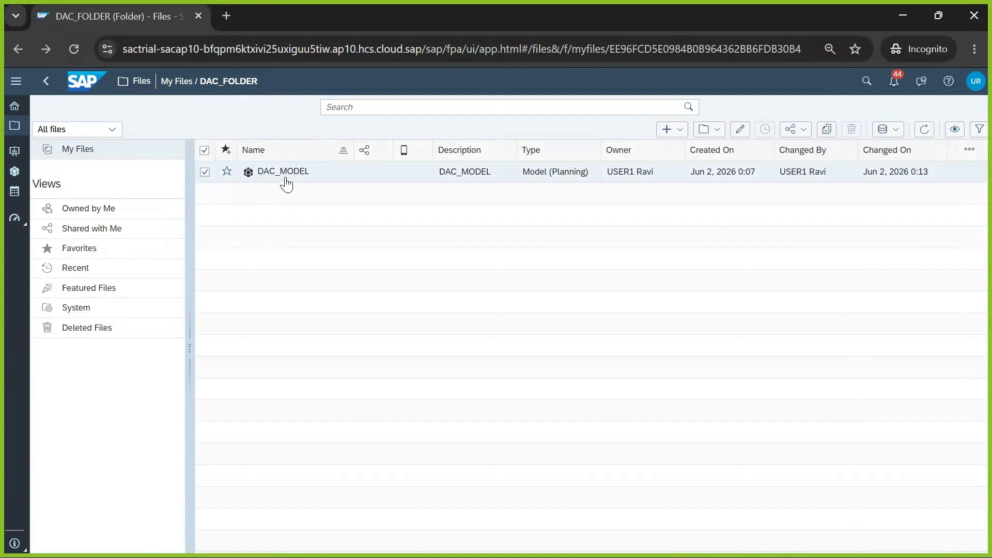
Switch to the role window, grant S0_DAC_Role the Delete permission for Planning Model, and save the role.
key(alt+Tab)
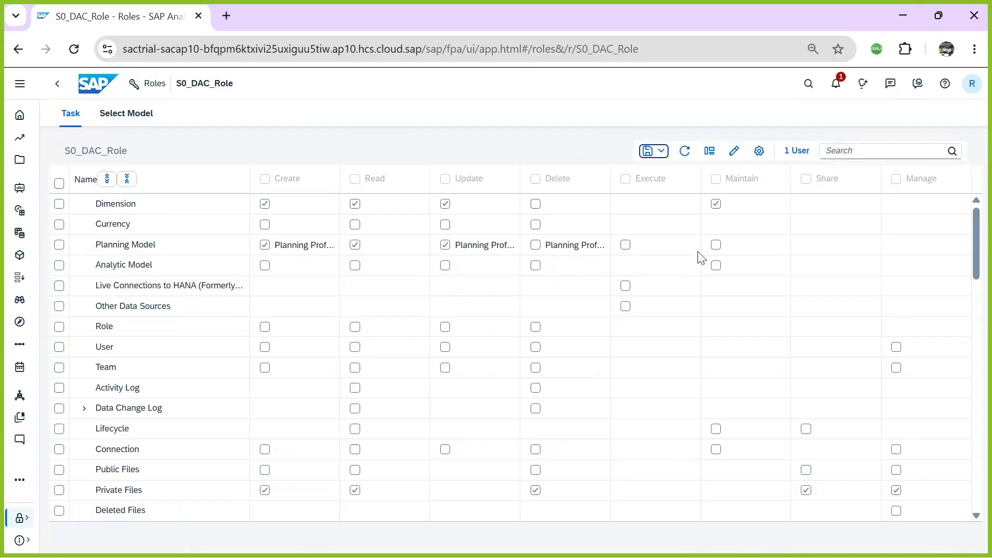
click(539, 246)
click(648, 151)
click(647, 168)
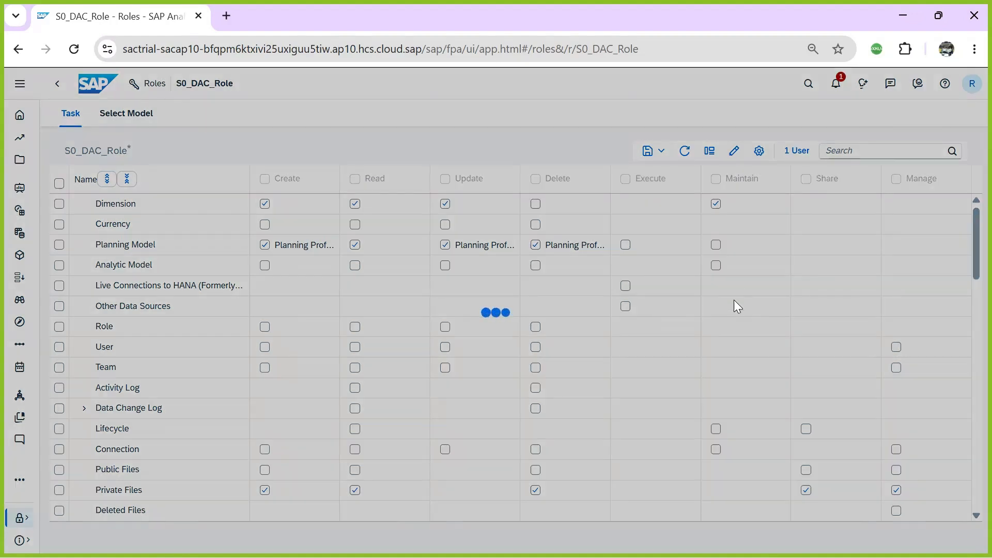
Return to the incognito window, try to delete DAC_MODEL from DAC_FOLDER, and dismiss the notifications.
key(alt+Tab)
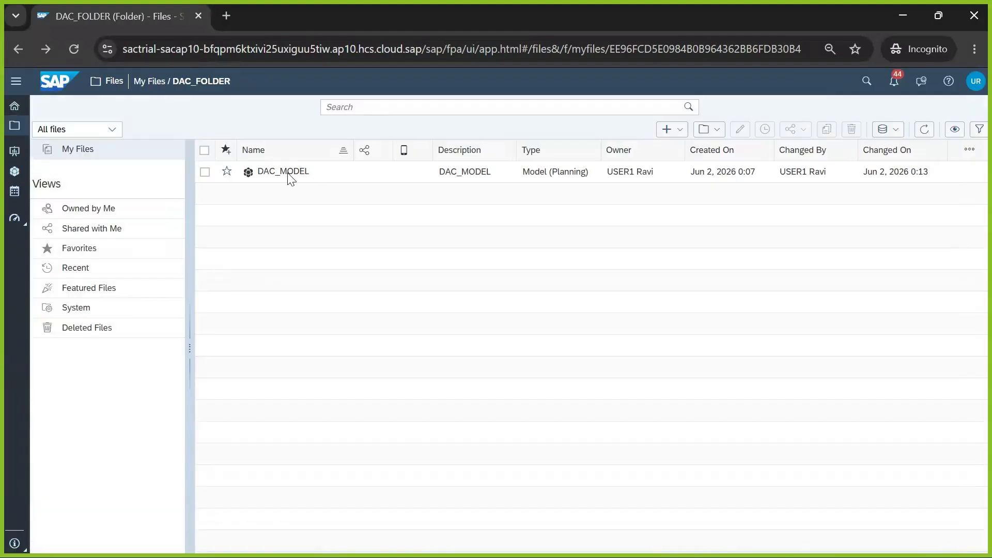
click(205, 172)
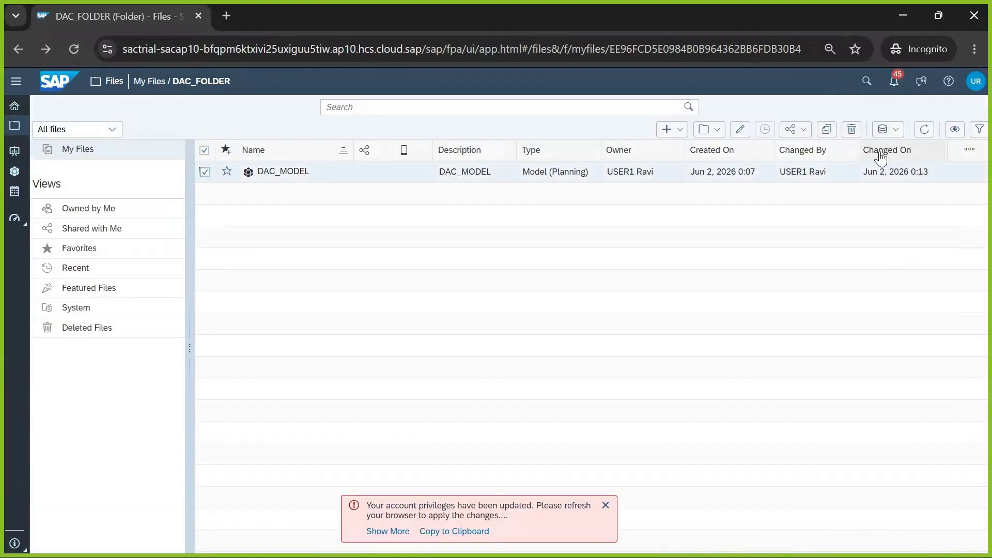
click(851, 129)
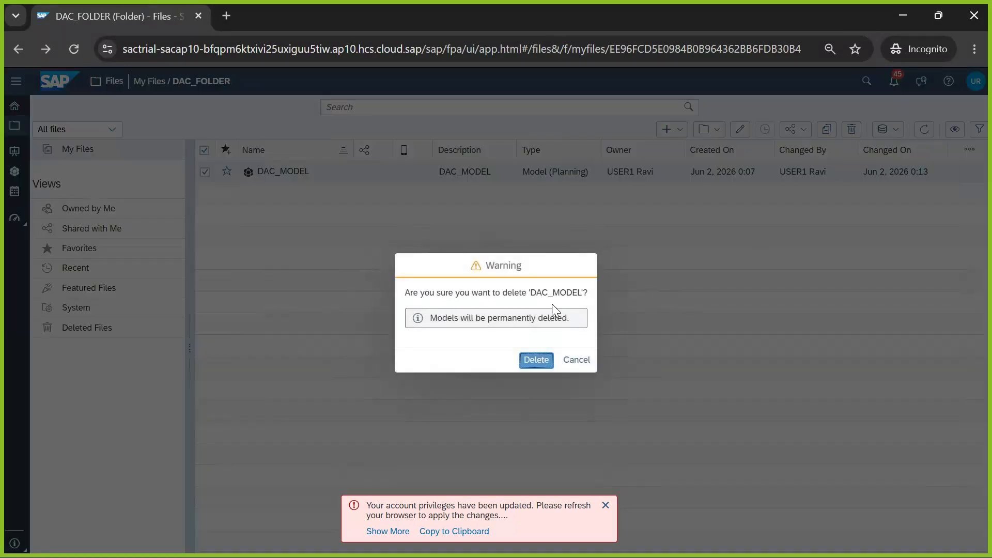
click(543, 360)
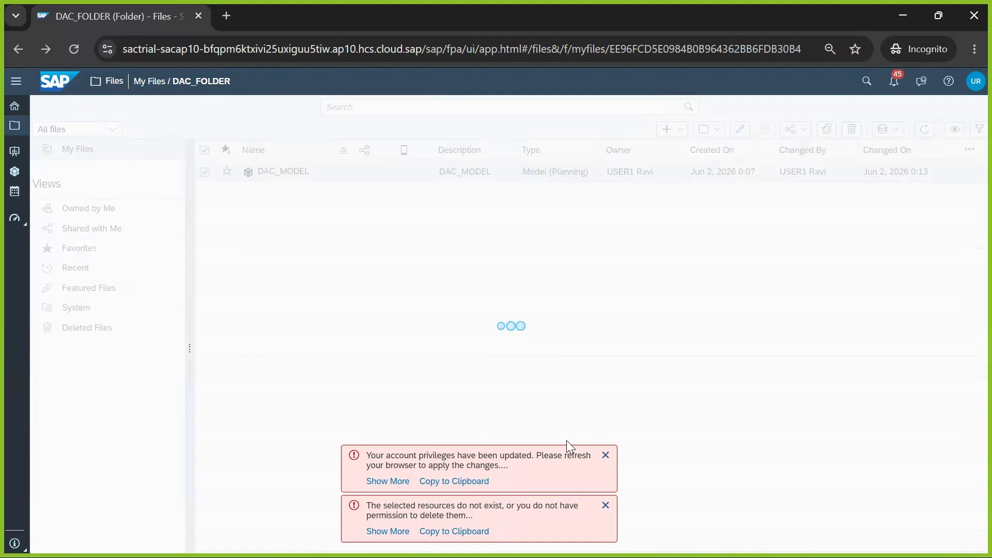
click(605, 455)
click(605, 504)
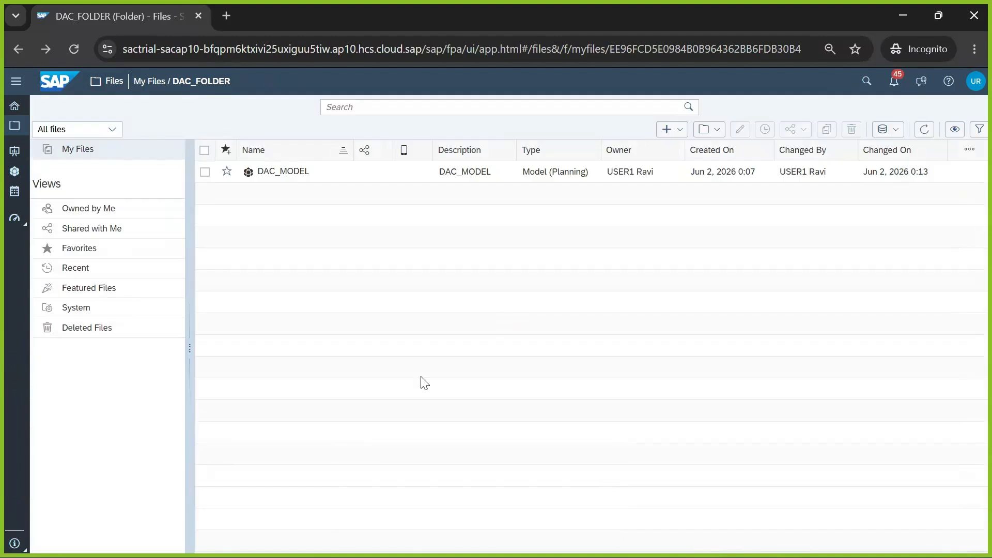
Try again to delete the DAC_MODEL file, and dismiss the error message.
click(204, 172)
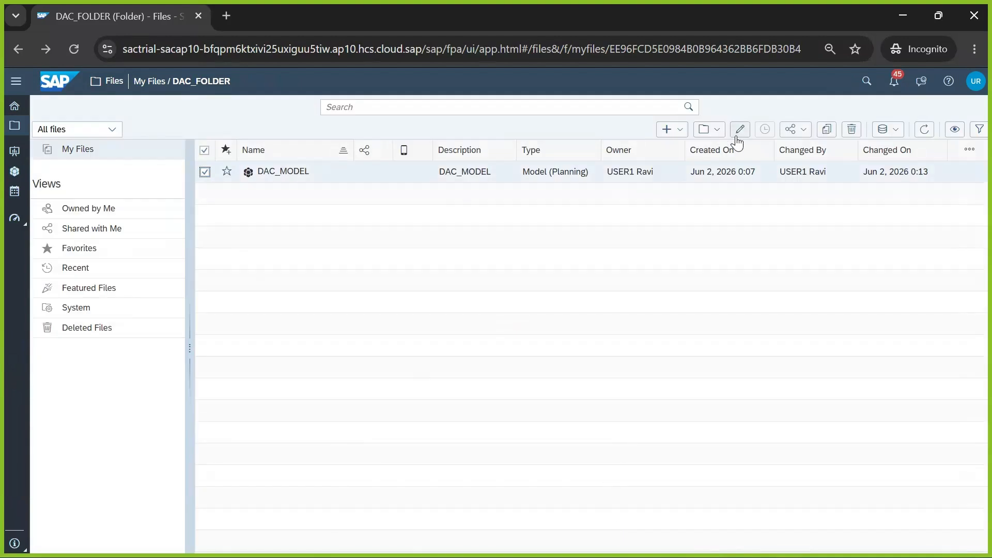
click(851, 129)
click(532, 359)
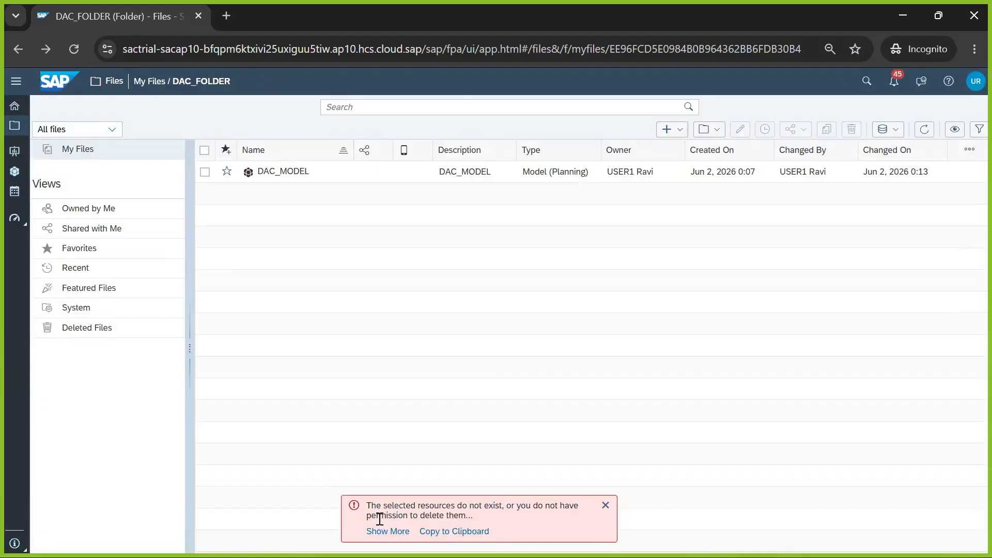
click(606, 505)
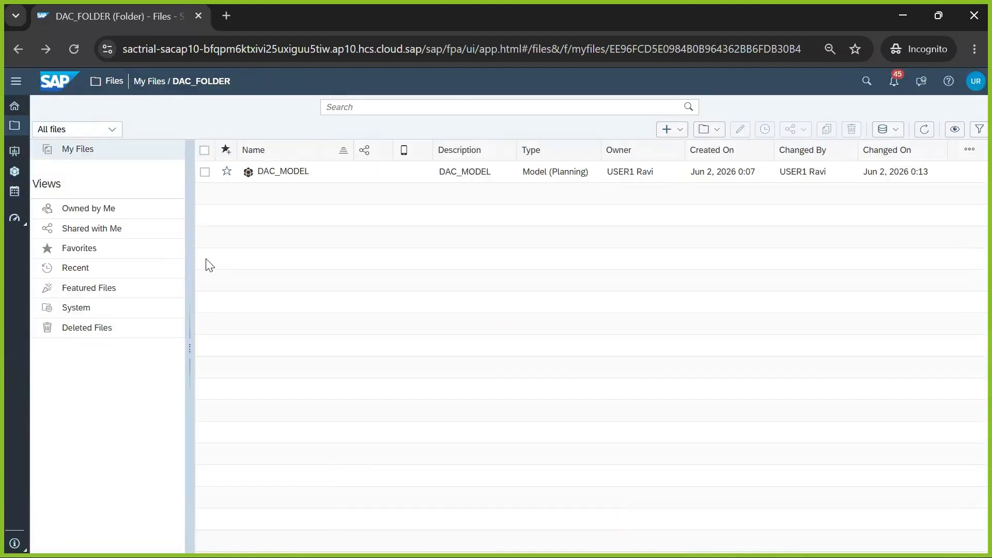
Refresh the DAC_FOLDER page, retry deleting DAC_MODEL, and dismiss the message.
click(73, 49)
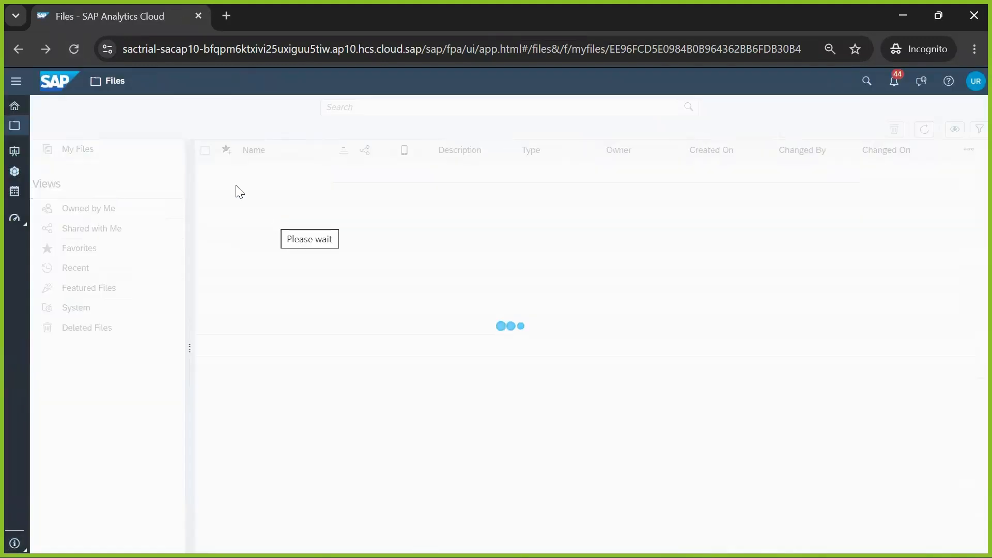
click(205, 172)
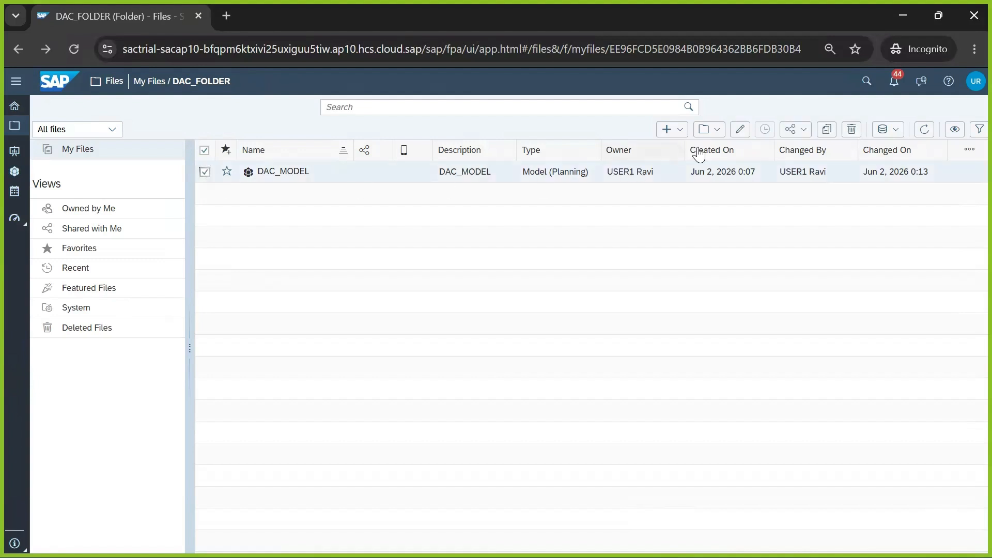
click(858, 130)
click(536, 359)
click(604, 505)
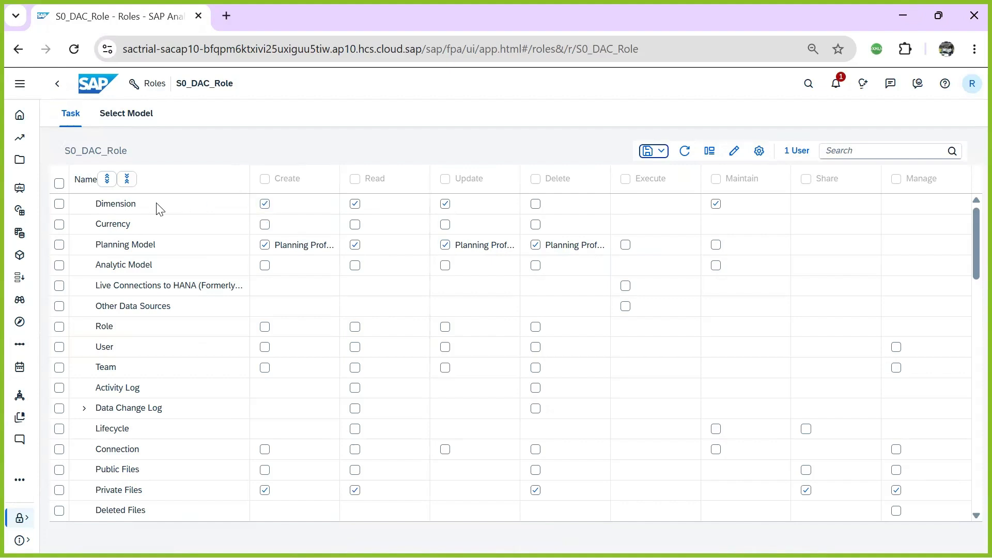
In the role window, grant S0_DAC_Role the Delete permission for Dimension and save the role.
click(536, 205)
click(653, 154)
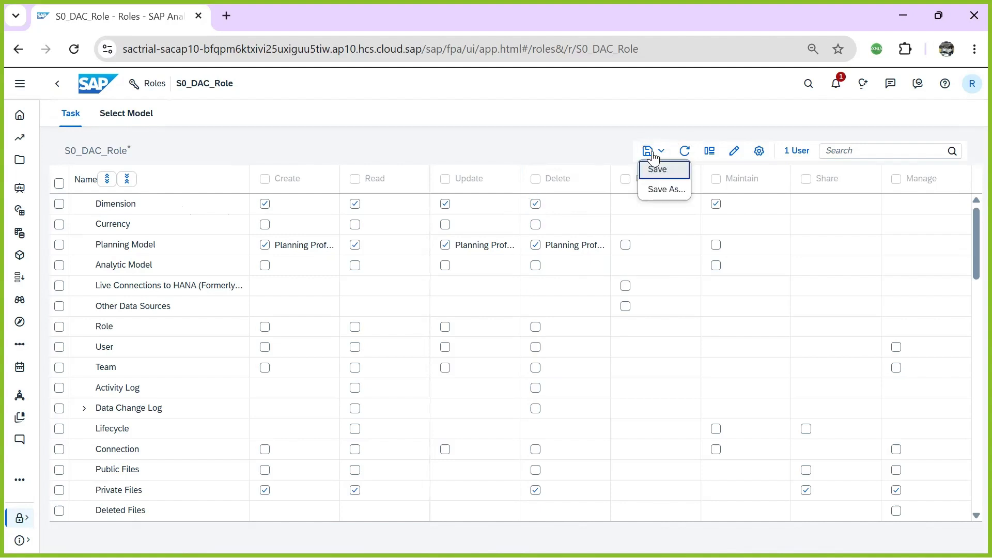
click(656, 168)
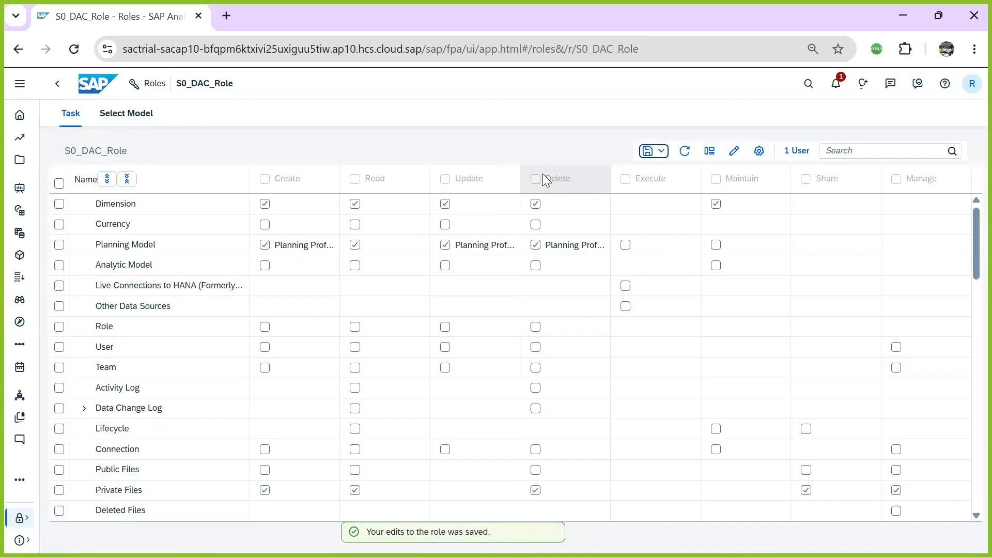
Return to the incognito window, delete DAC_MODEL from DAC_FOLDER, and dismiss the privileges message.
key(alt+Tab)
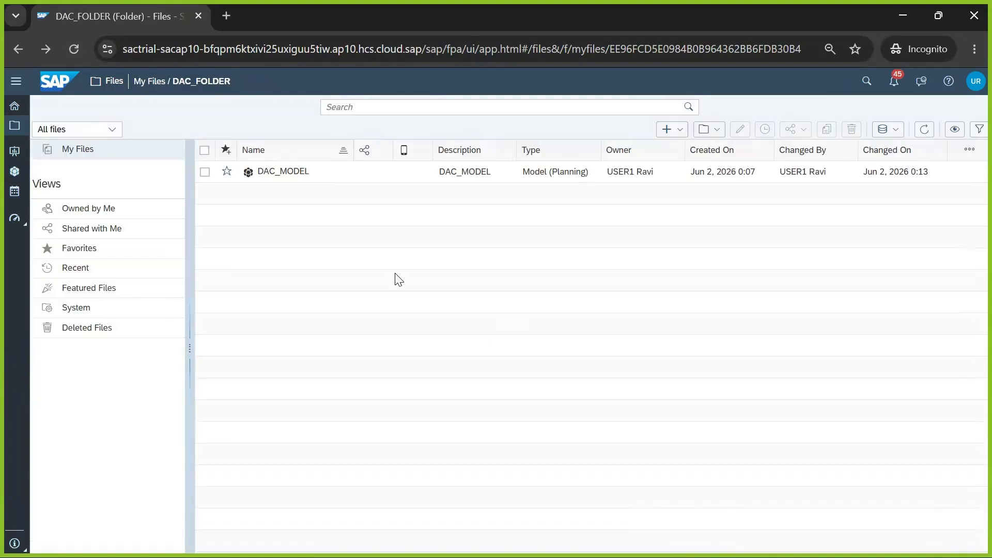
click(204, 173)
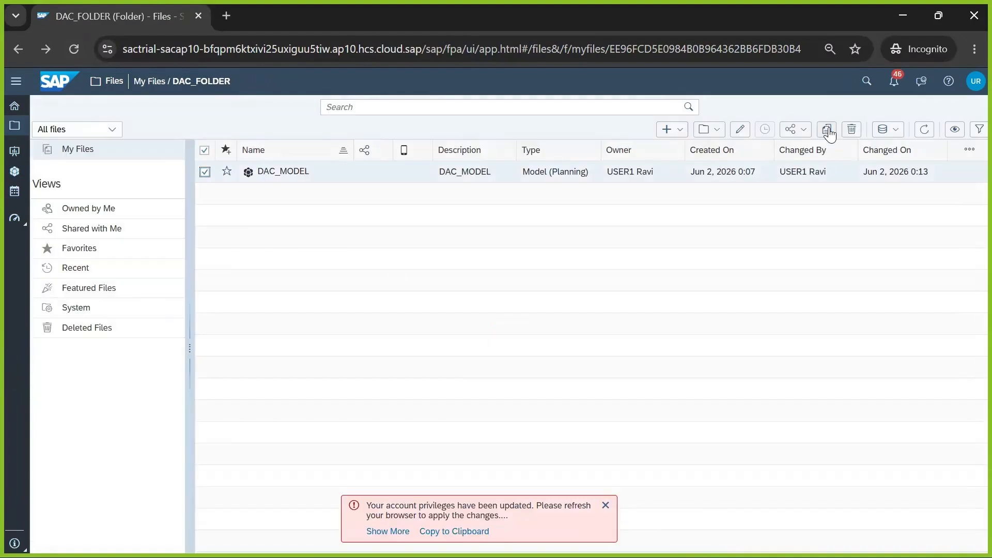
click(849, 133)
click(536, 360)
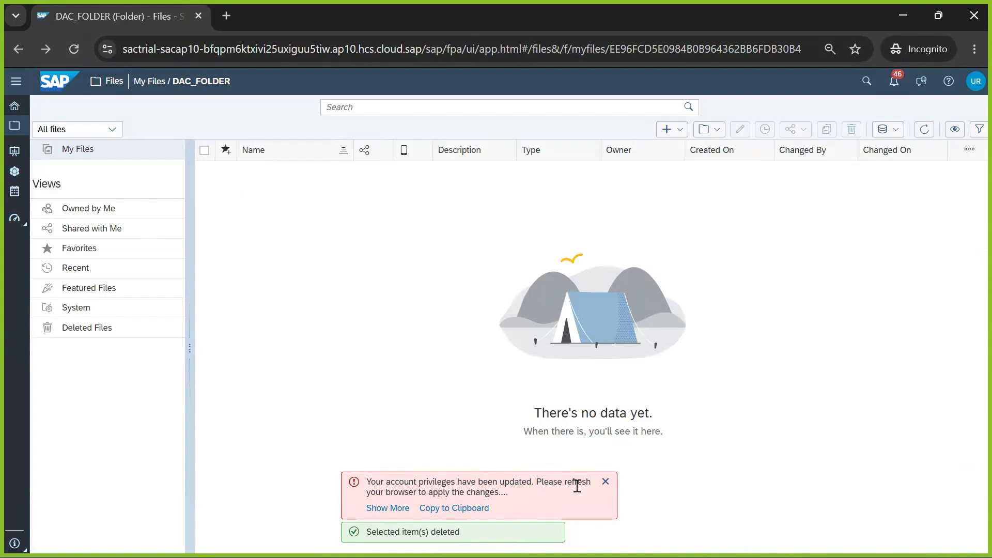
click(604, 481)
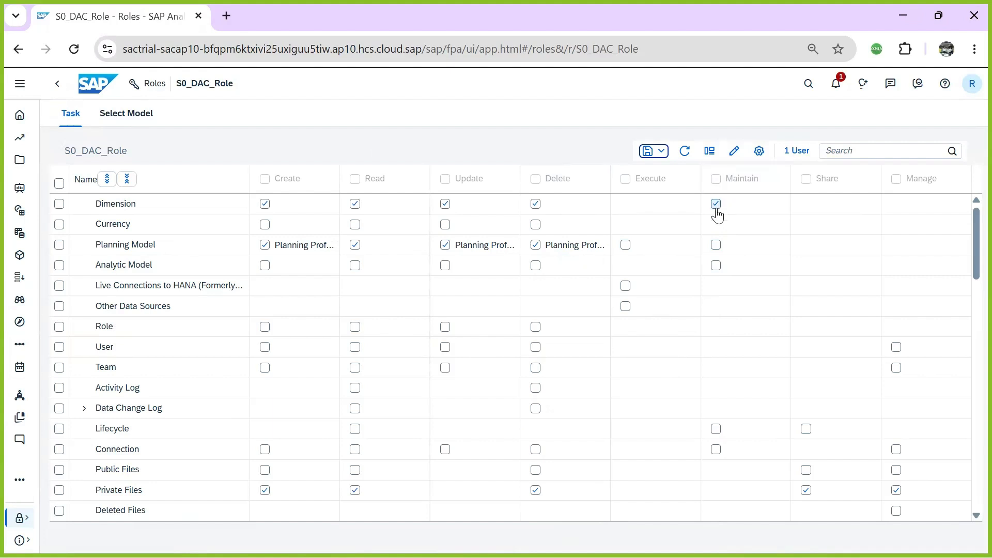
In the incognito window, reopen DAC_FOLDER and start a new empty planning model.
click(716, 245)
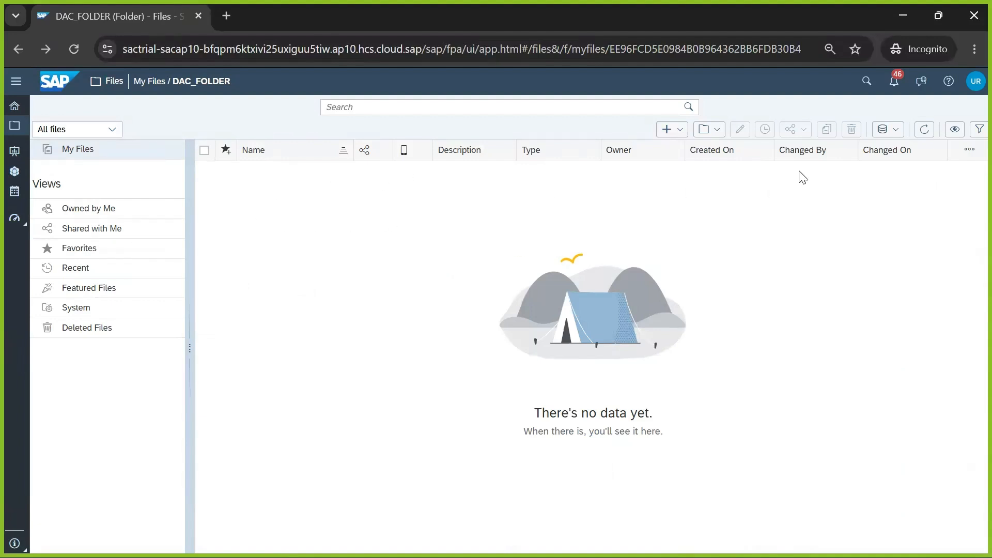
click(896, 131)
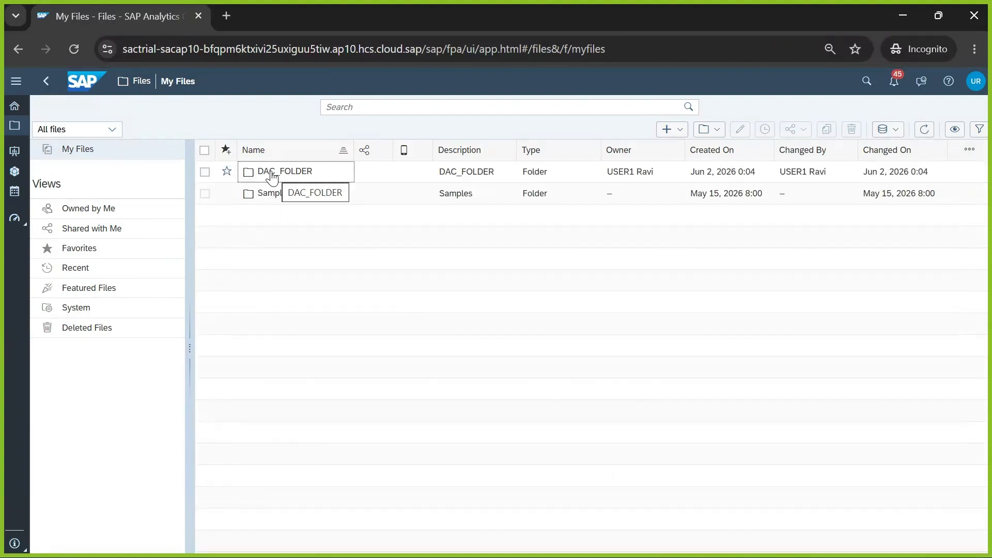
click(272, 173)
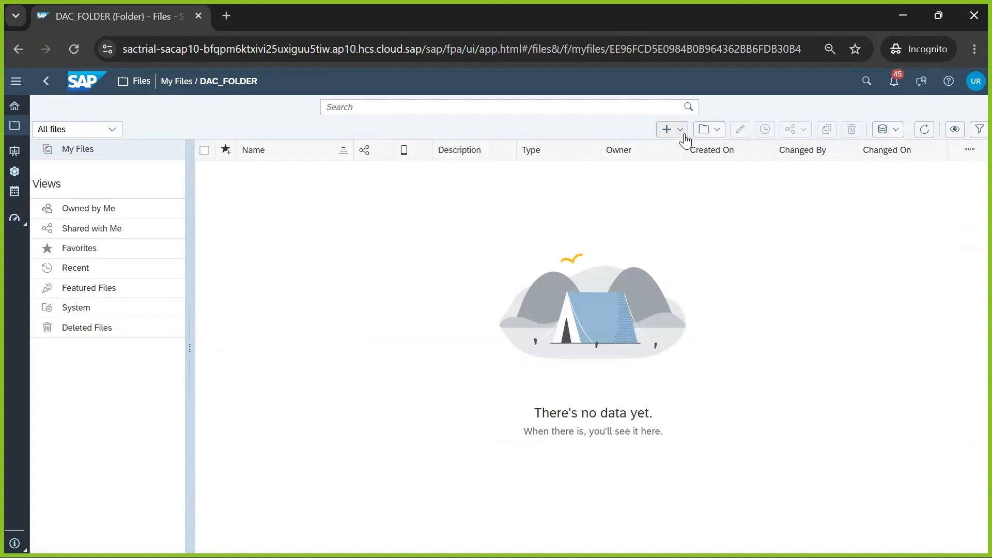
click(717, 129)
click(678, 130)
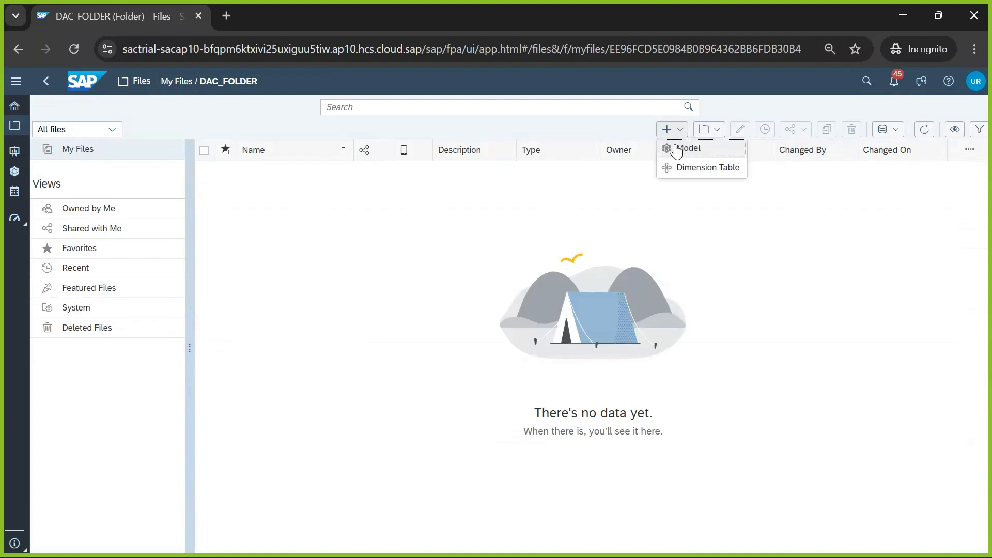
click(682, 149)
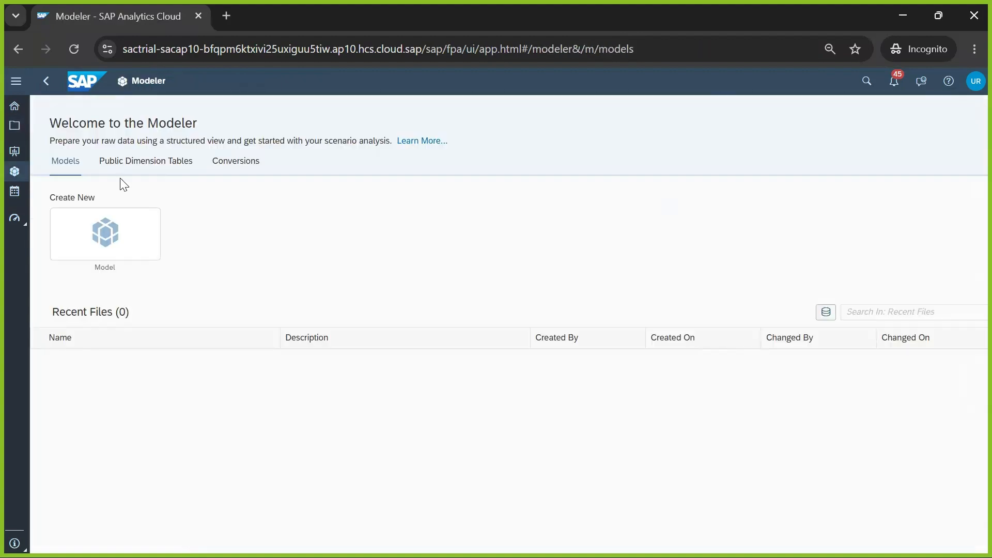
click(89, 232)
click(602, 504)
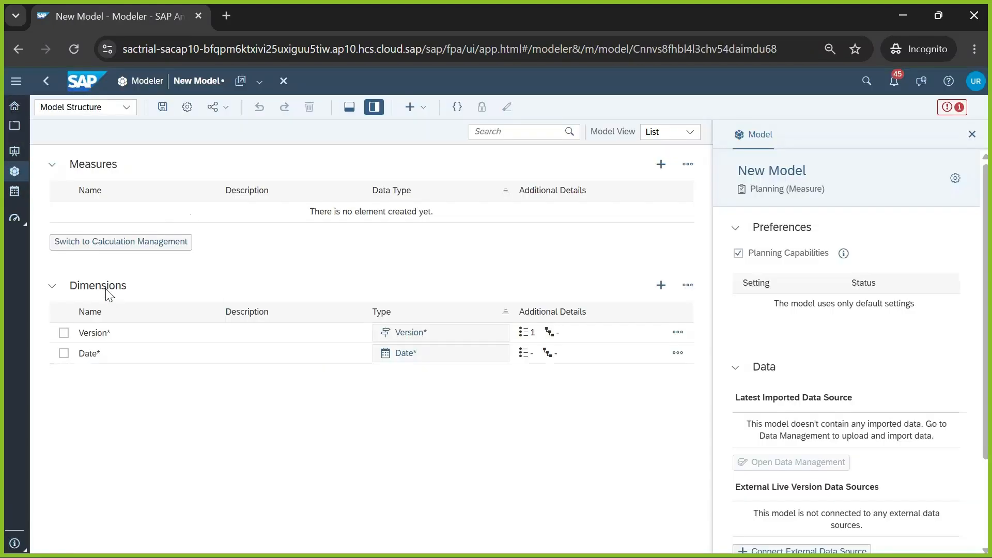
Add a private dimension named Entity of type Organization to the new model.
click(660, 285)
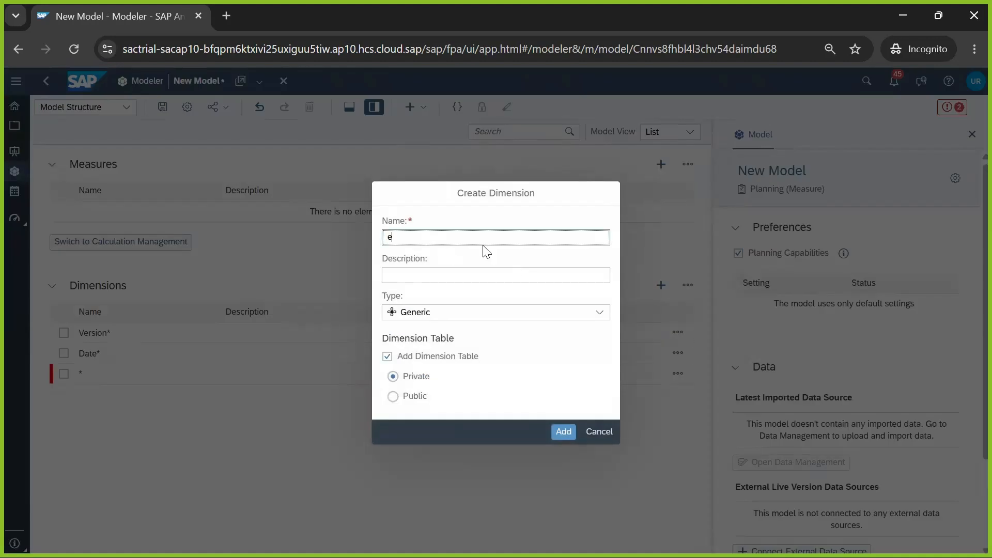
text(e)
key(BackSpace)
key(Caps_Lock)
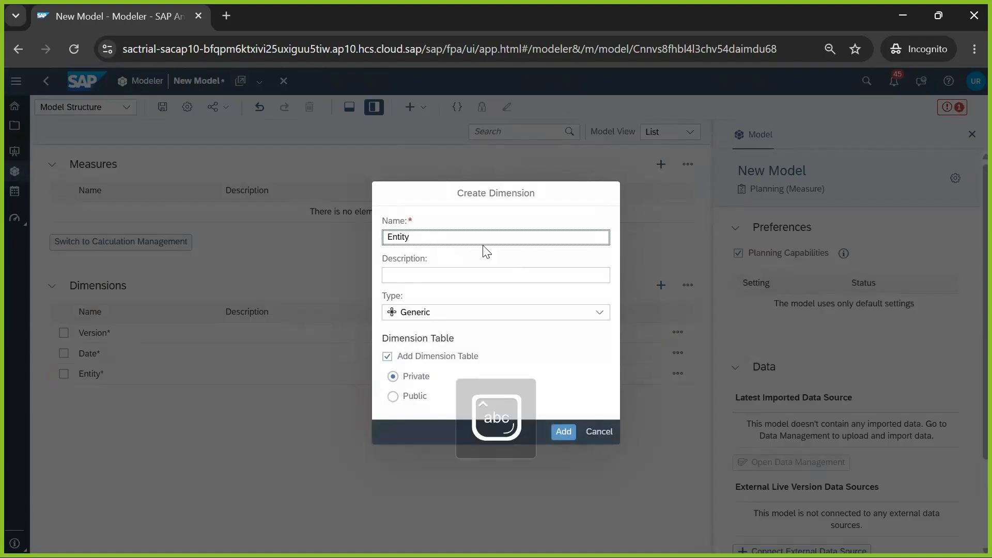
click(410, 274)
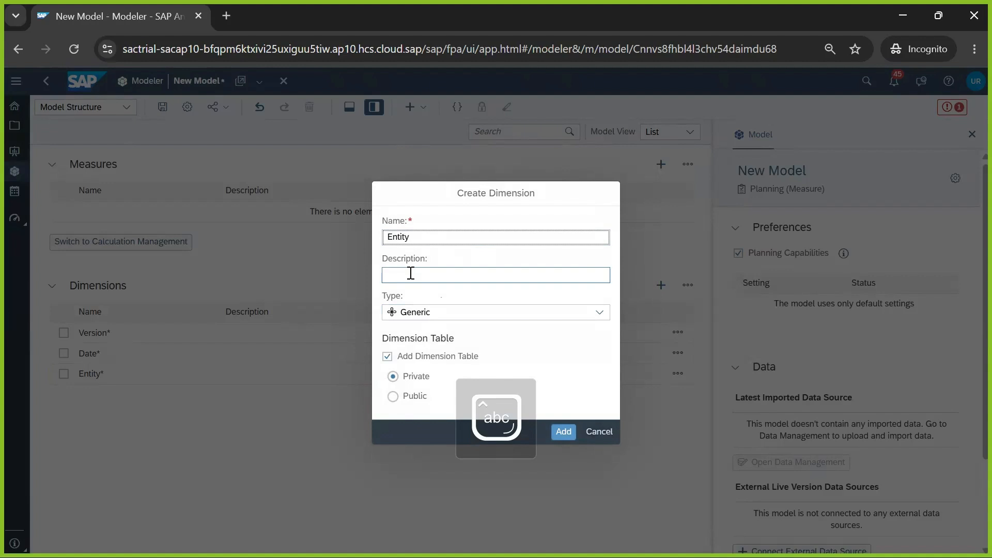
click(413, 313)
click(439, 391)
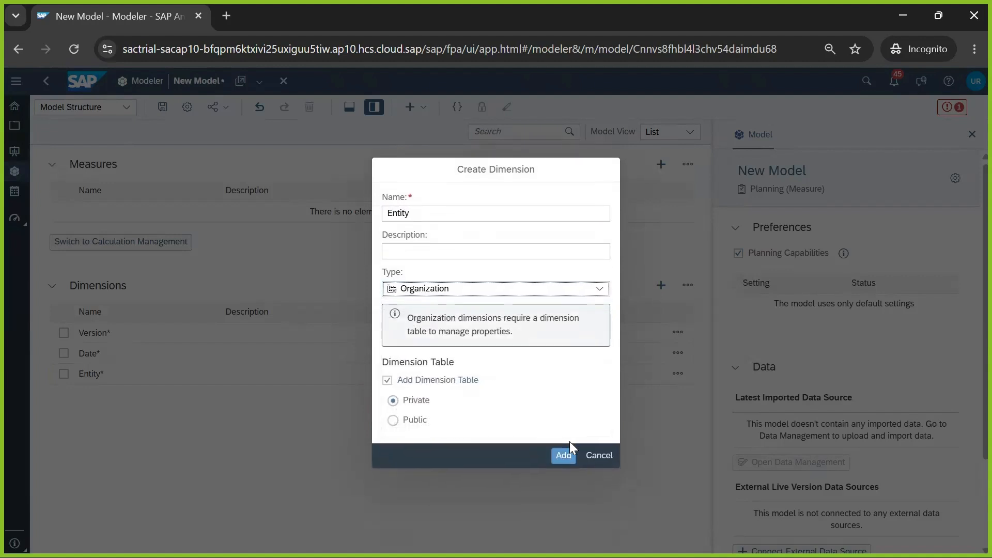
click(563, 455)
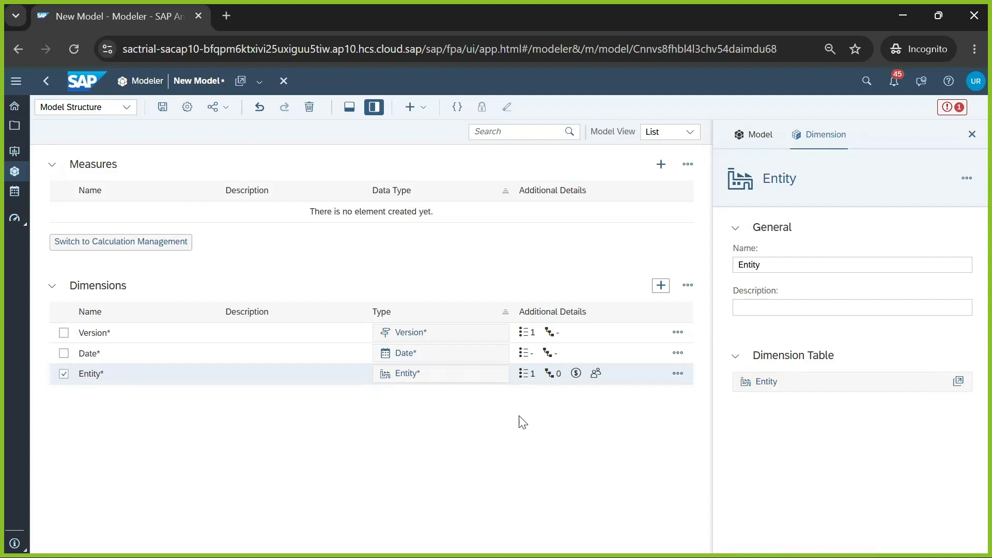
Add a measure named Value and set its aggregation type to Sum.
click(660, 165)
click(754, 263)
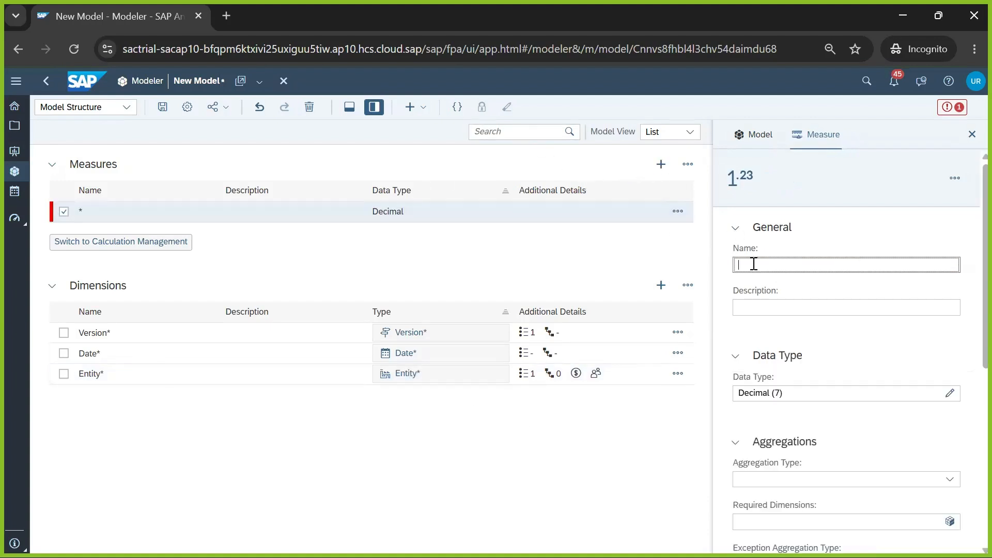
text(Value)
click(950, 479)
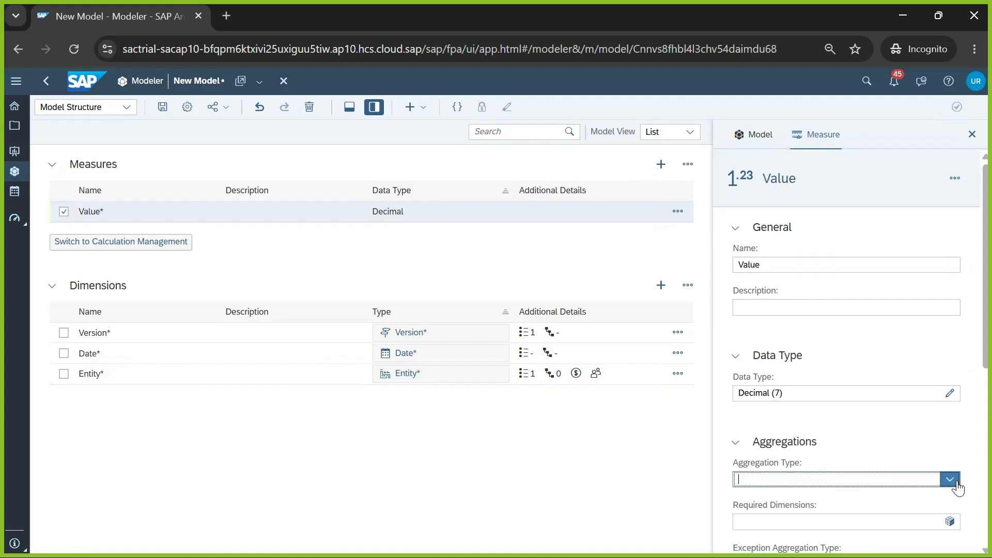
click(778, 520)
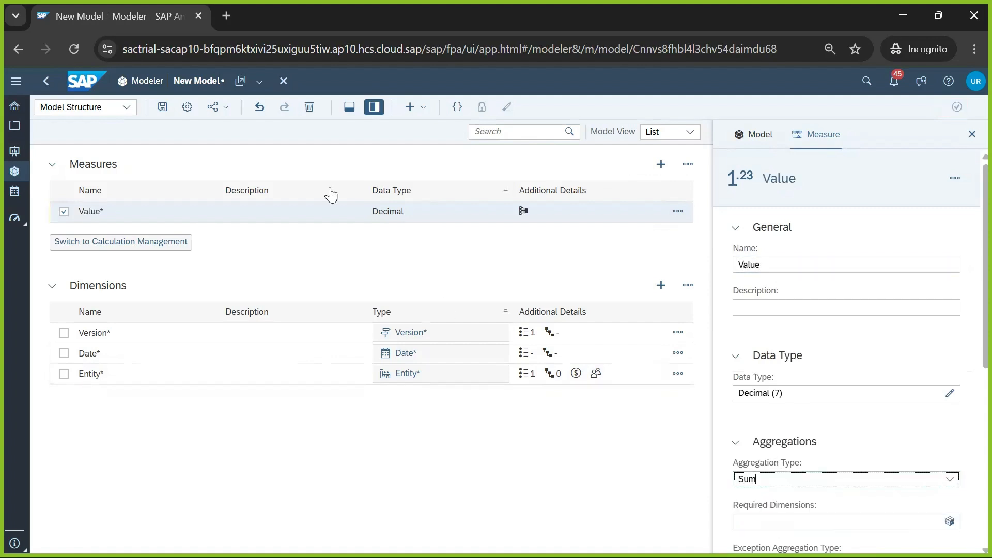
click(462, 492)
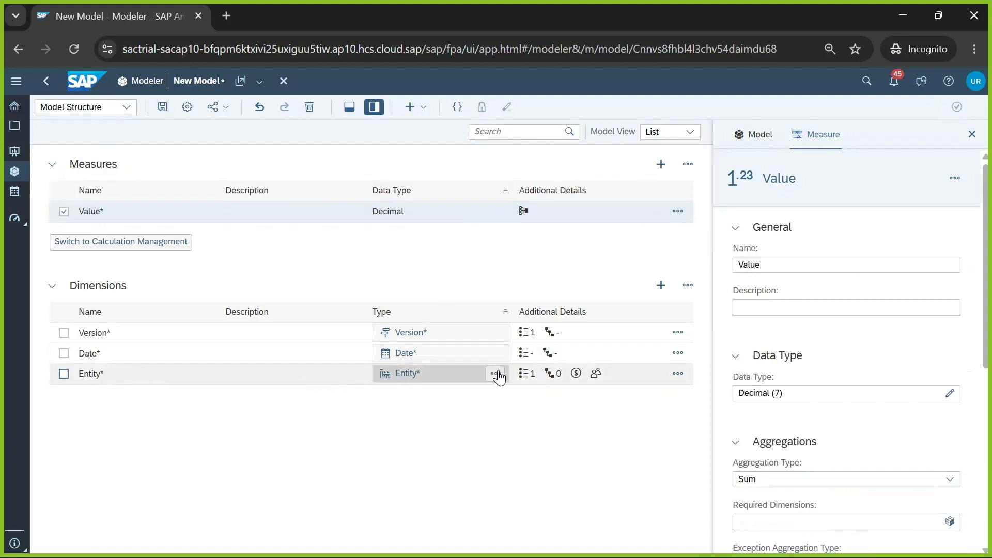
Open the Entity dimension table and add the members INDIA and USA.
click(495, 373)
click(508, 392)
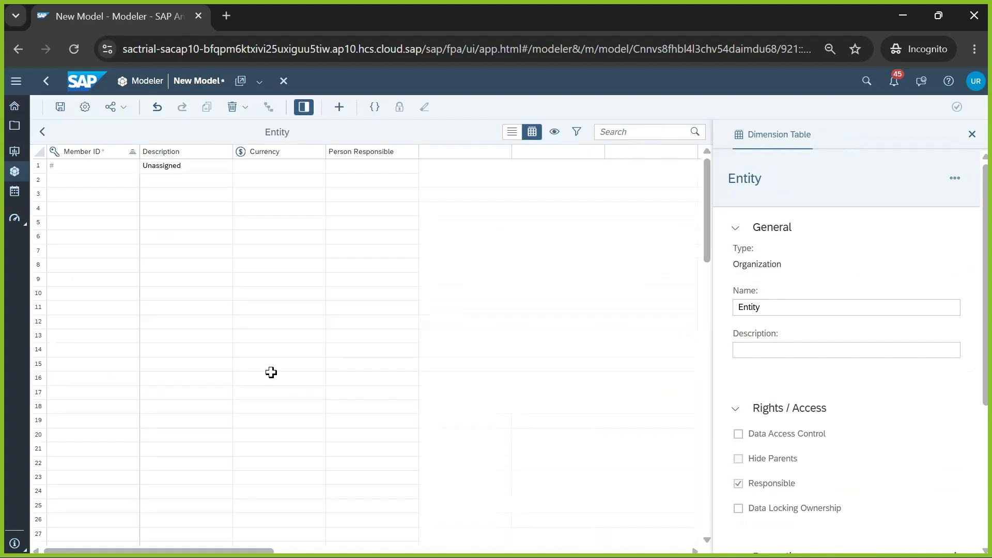
click(100, 185)
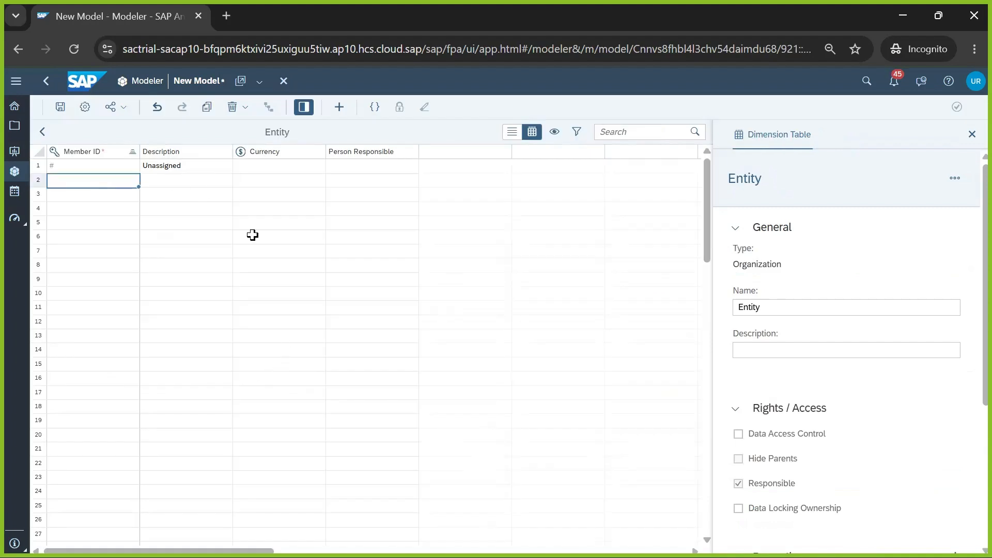
key(Caps_Lock)
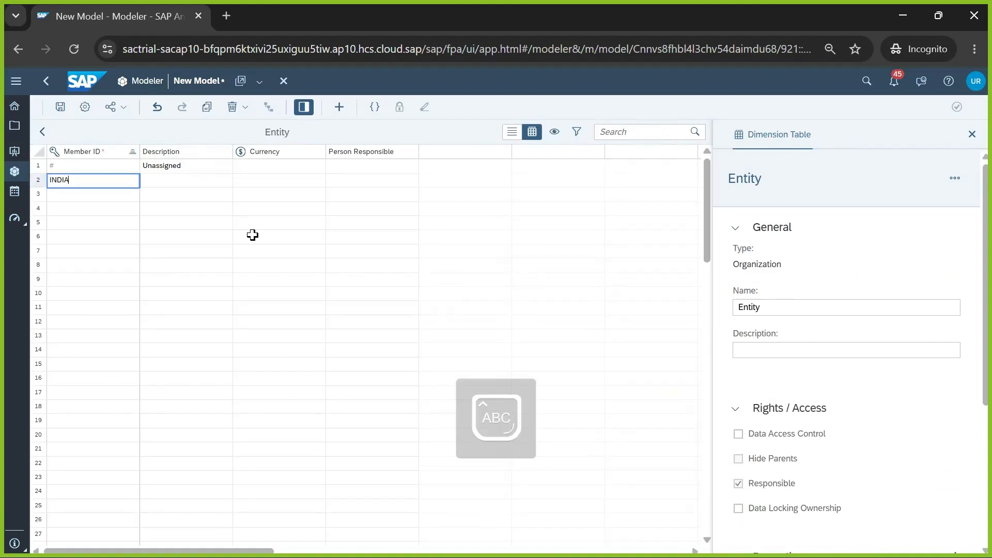
click(80, 198)
text(USA)
Set the currency to INR for the INDIA member and USD for the USA member.
click(291, 193)
click(267, 178)
text(INR)
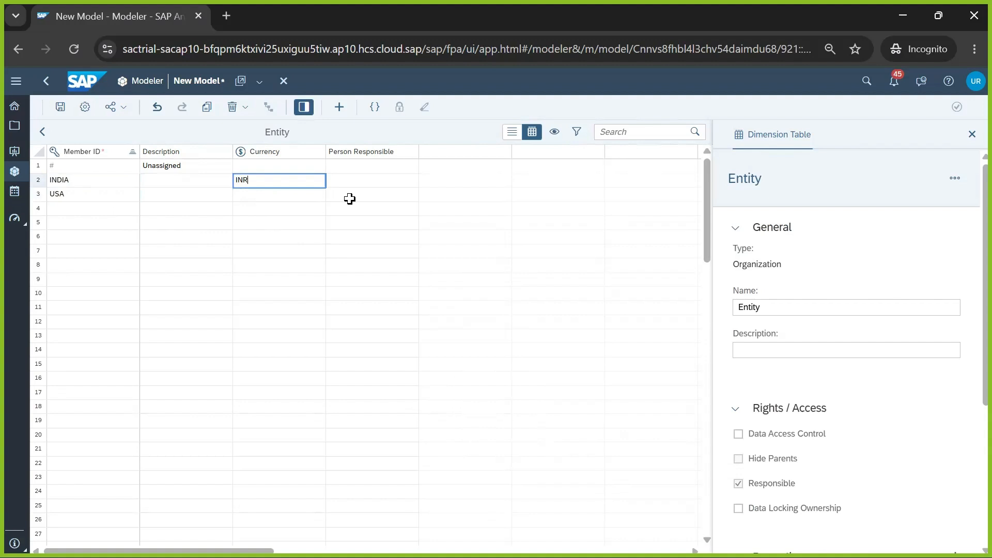
key(Return)
text(USD)
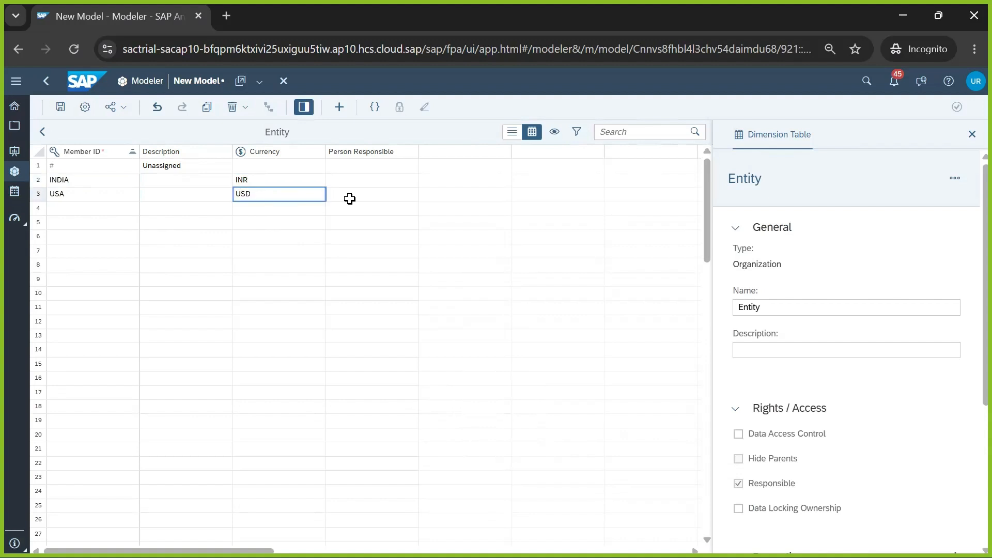
click(350, 284)
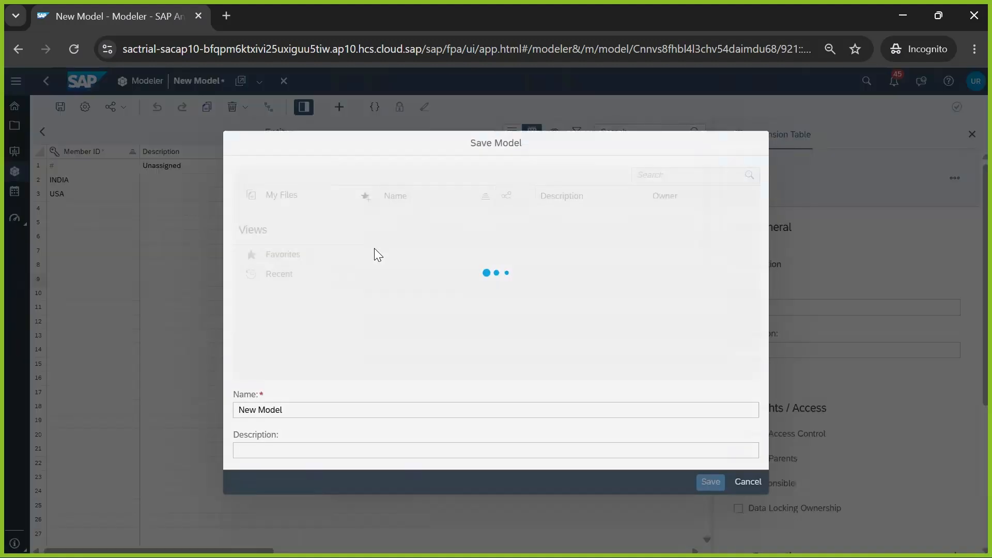
Start saving the model, choose DAC_FOLDER as the location, and name it DAC_MODEL.
click(60, 107)
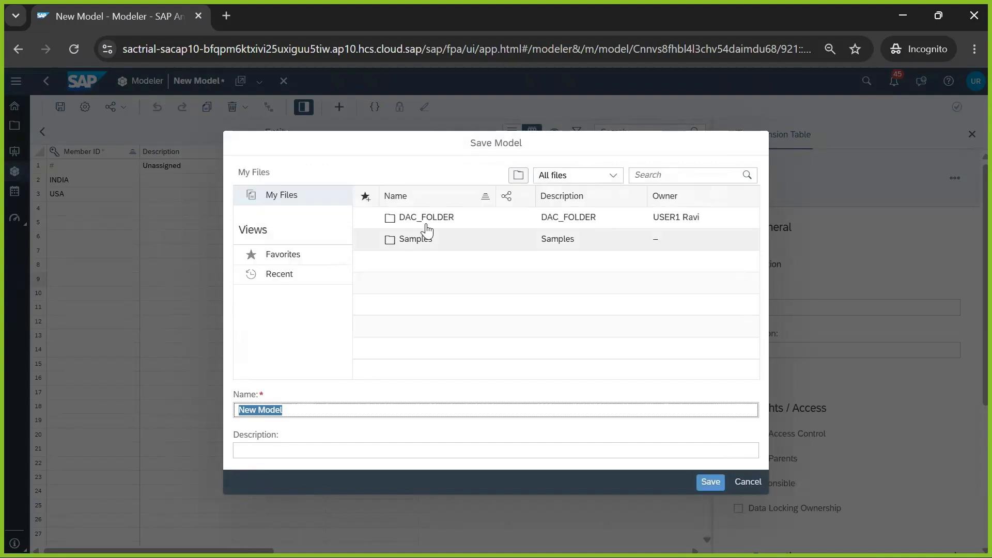
click(426, 221)
double_click(427, 221)
triple_click(297, 409)
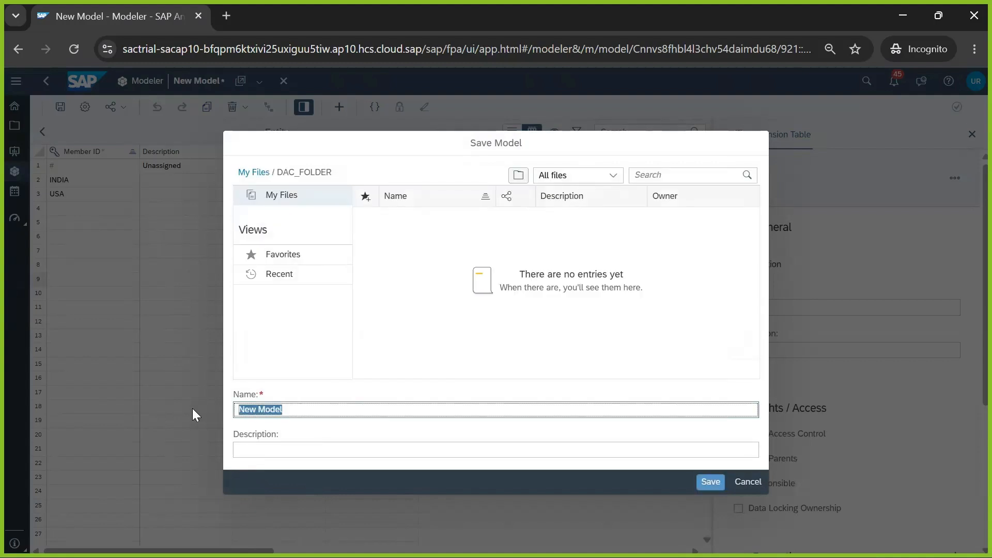
key(BackSpace)
text(DAC)
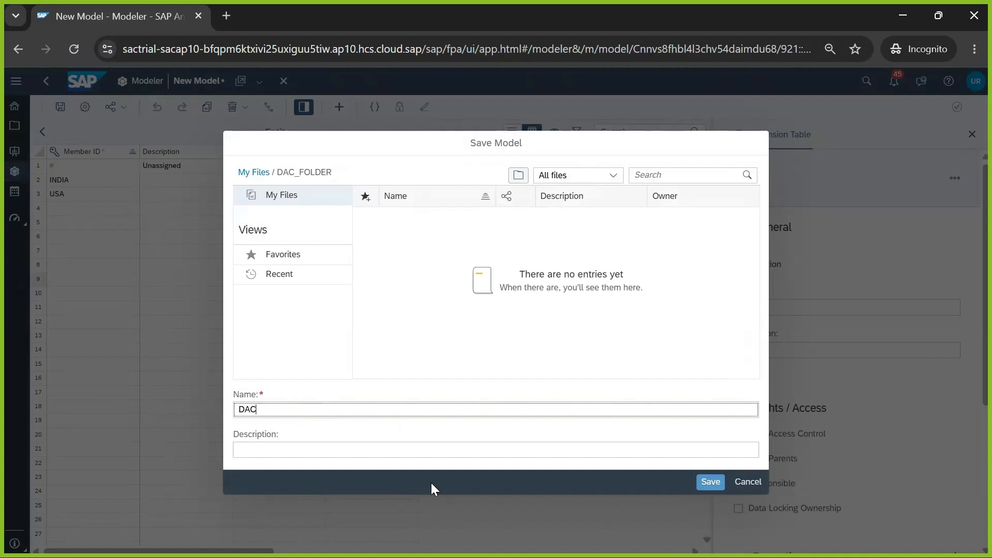
text(_MODEL)
key(Tab)
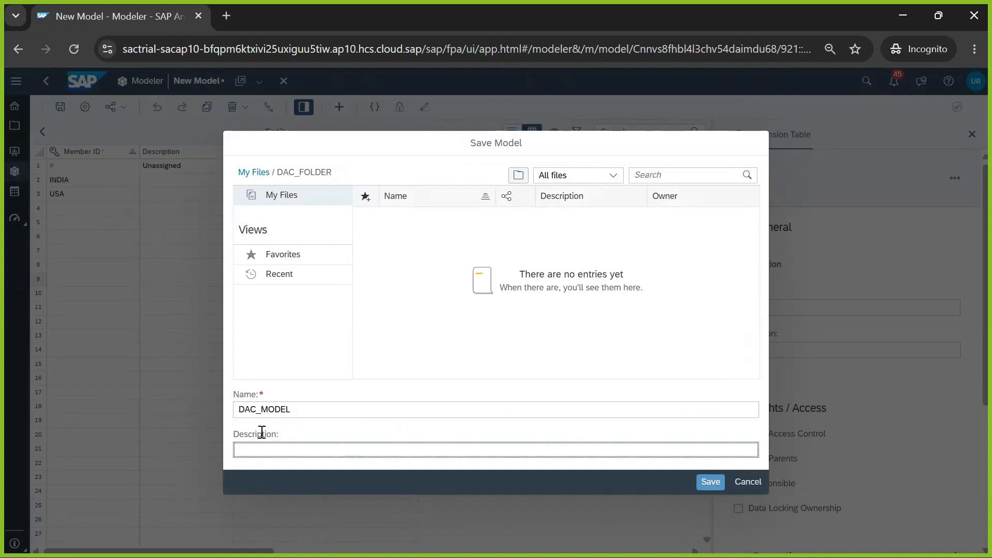
Copy the name DAC_MODEL into the description and save the model.
drag(293, 410, 250, 410)
key(ctrl+a)
key(ctrl+c)
click(339, 447)
key(ctrl+v)
click(710, 481)
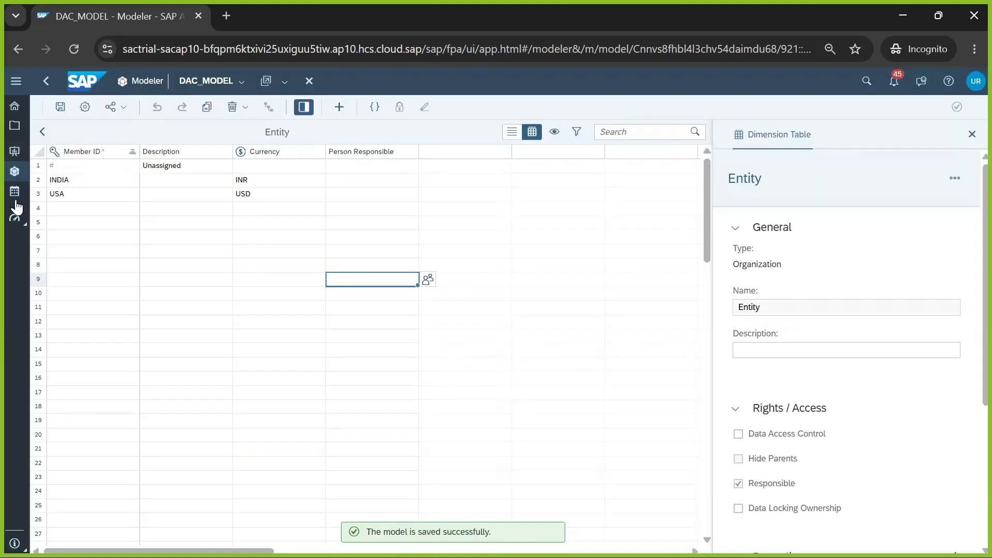
Return to the DAC_MODEL structure view and try to create a story from the model.
click(43, 132)
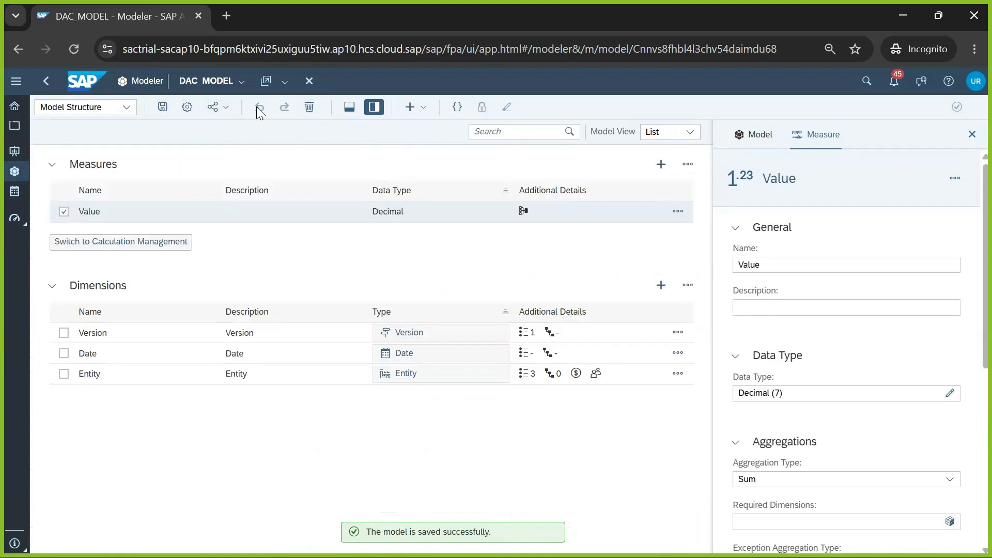
click(268, 81)
mouse_move(338, 125)
click(376, 146)
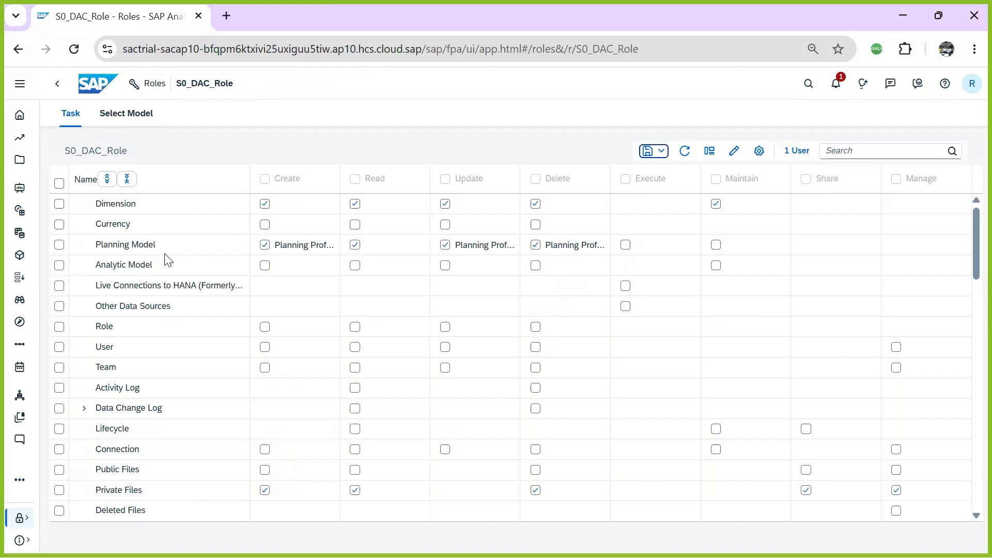
In the role window, grant S0_DAC_Role the Create, Read, Update, Delete and Share permissions for Story, and save the role.
scroll(360, 449, down, 20)
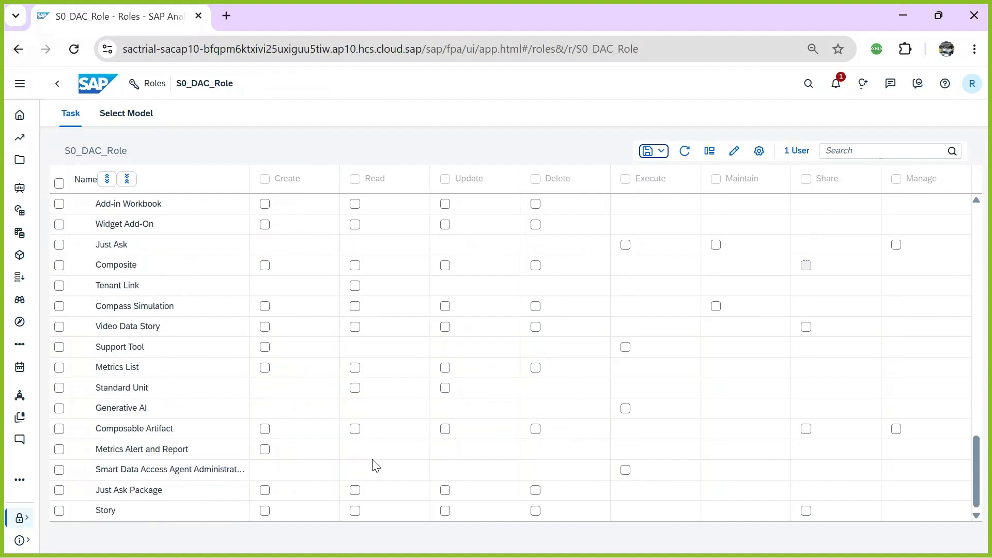
click(264, 510)
click(355, 511)
click(444, 510)
click(535, 511)
click(806, 511)
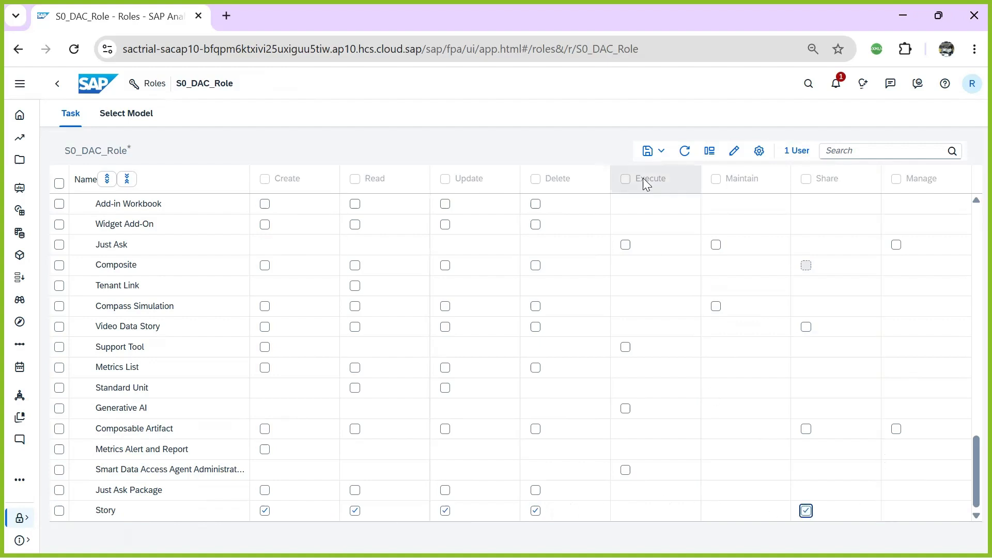
click(653, 157)
click(657, 170)
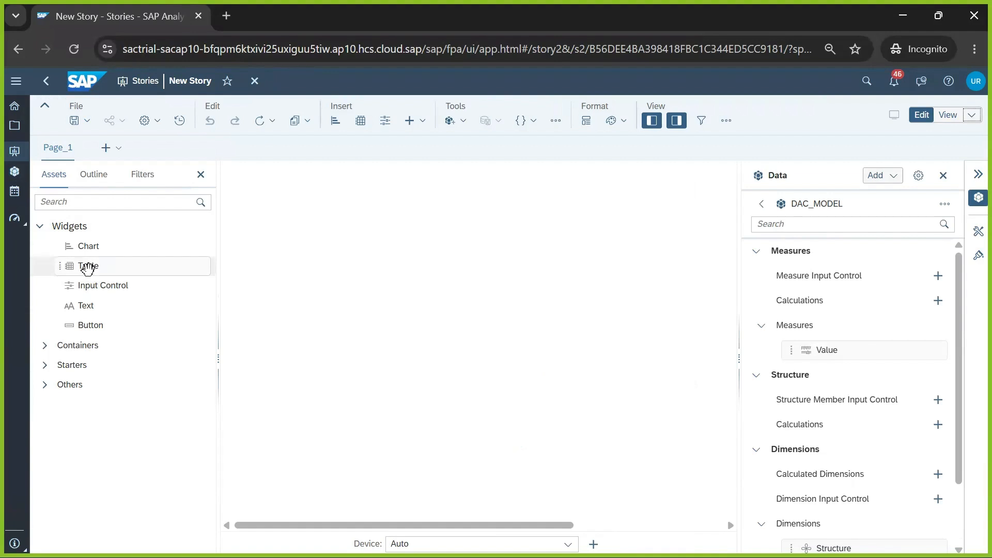
Insert a table into the story page and choose DAC_MODEL from DAC_FOLDER as its data source.
drag(84, 265, 268, 206)
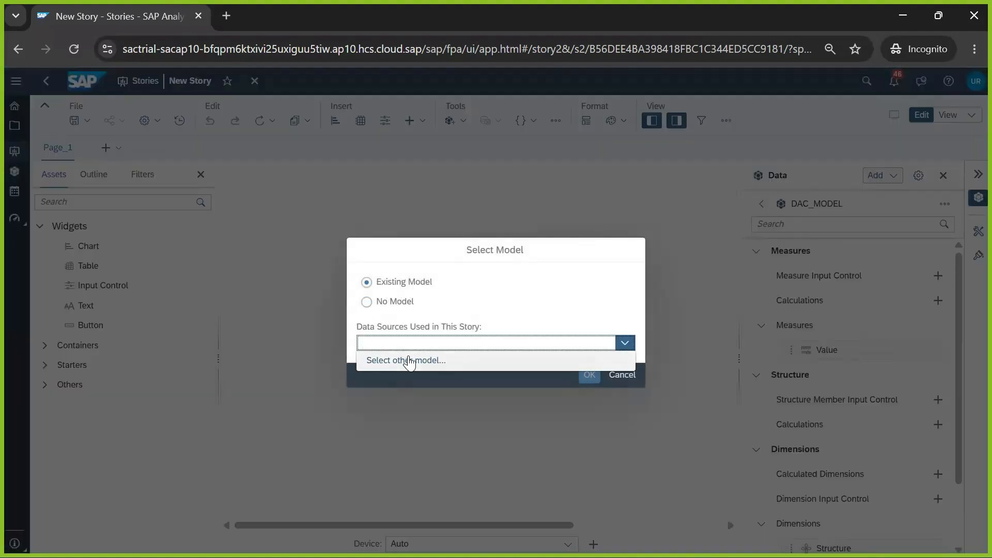
click(410, 360)
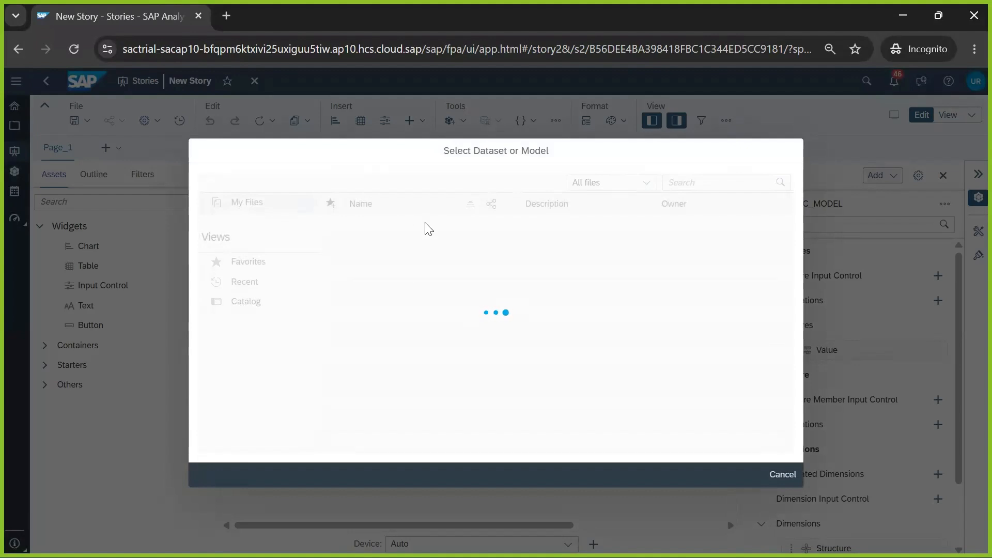
click(382, 226)
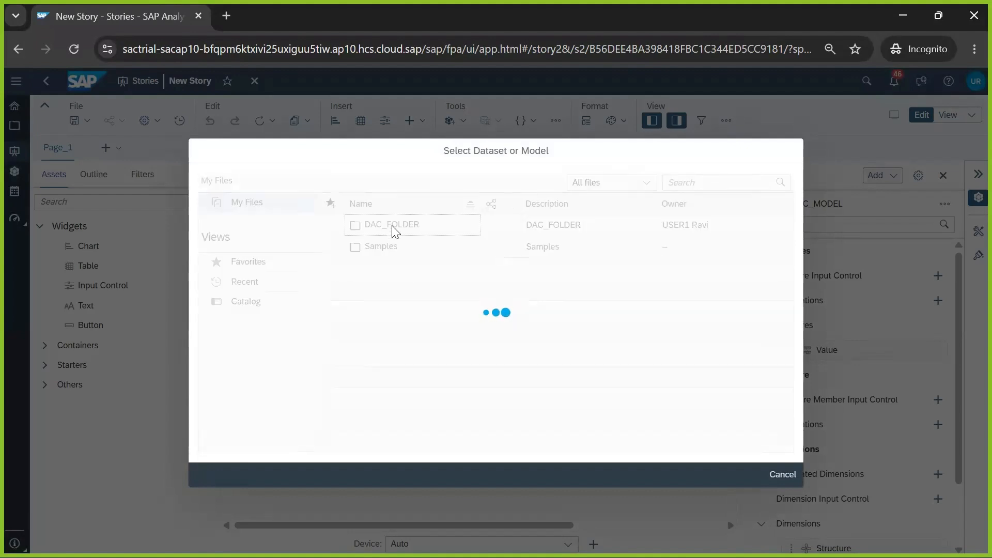
click(391, 230)
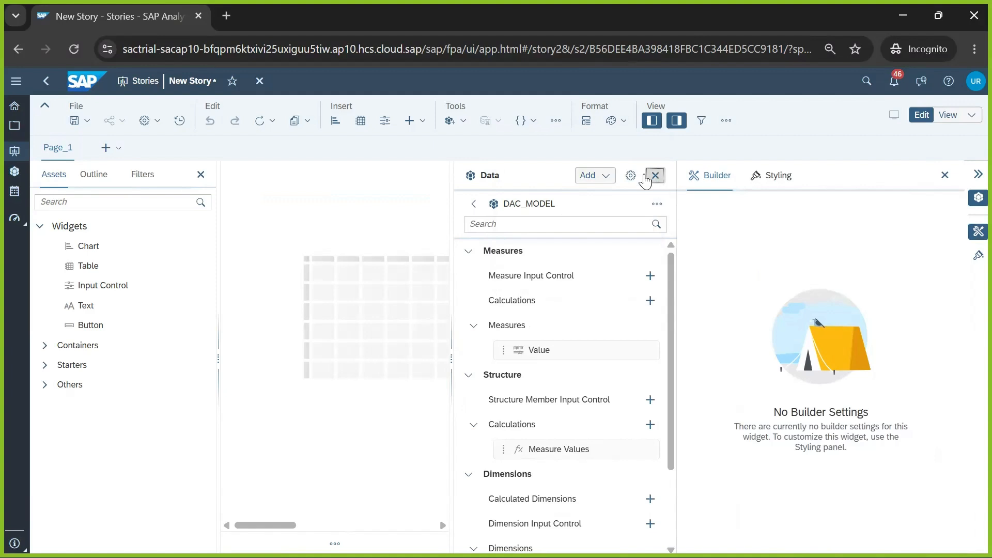
click(655, 175)
click(501, 243)
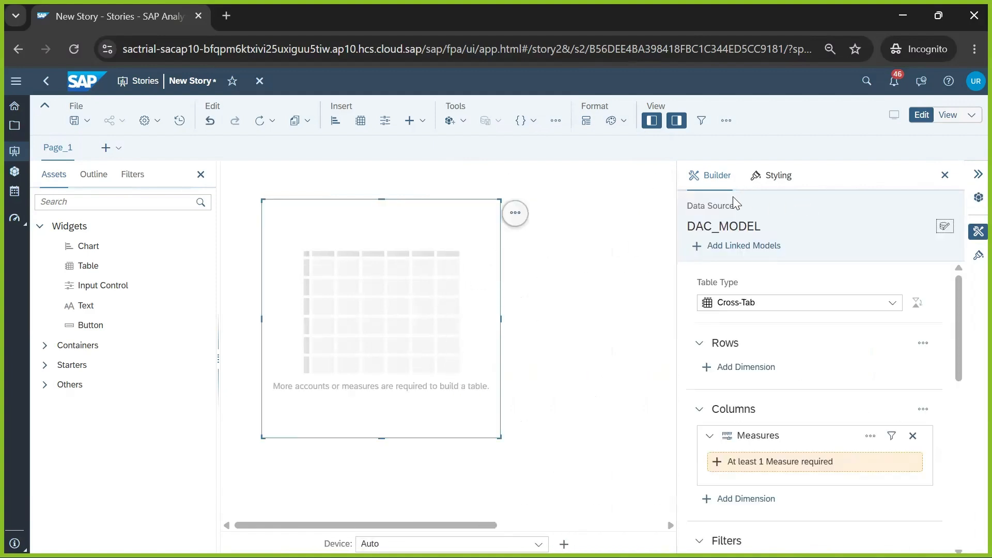
Add the Value measure to the table's columns and the Entity dimension to its rows.
click(749, 461)
click(747, 445)
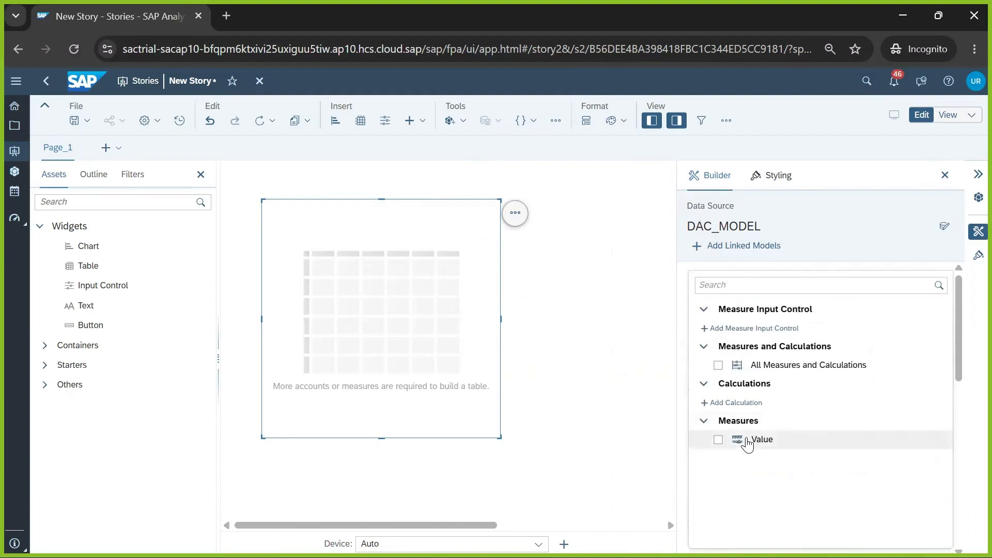
click(629, 422)
click(753, 368)
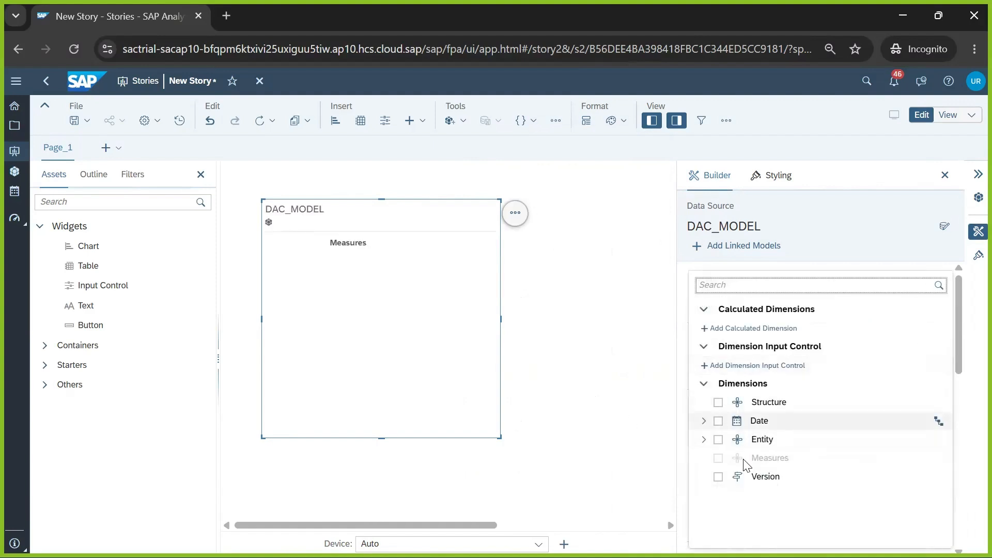
click(718, 443)
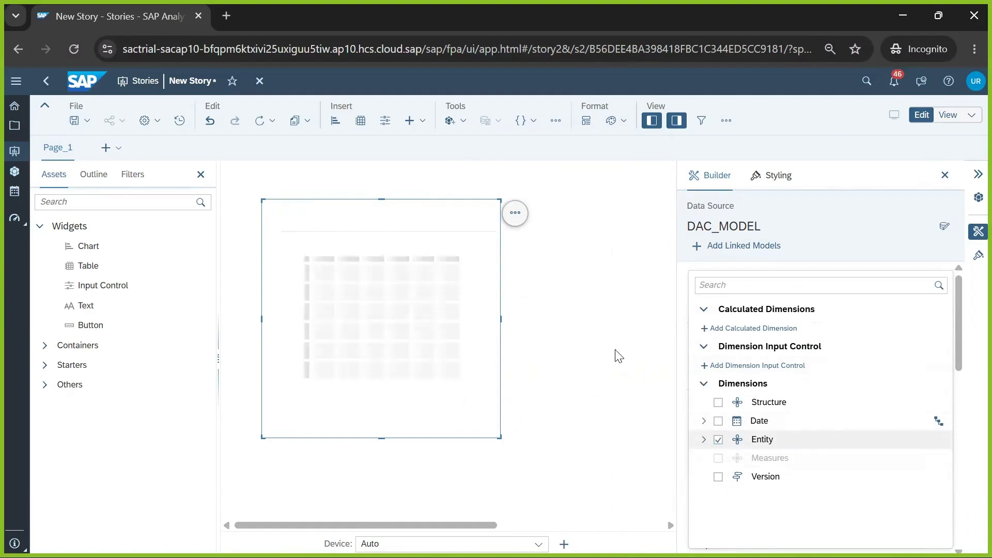
click(588, 315)
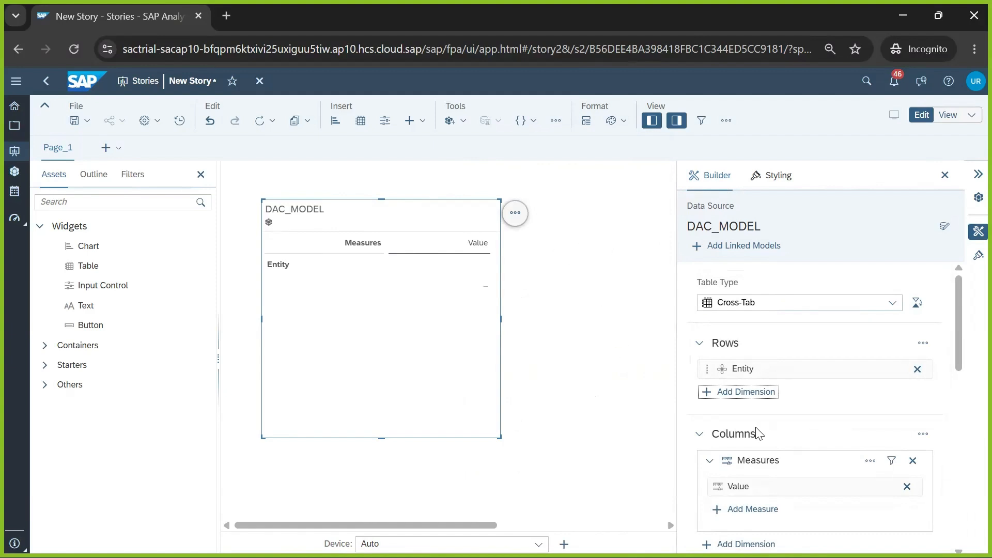
Add a Date (Member) filter to the table, showing All Time Intervals and selecting 2026.
scroll(774, 439, down, 5)
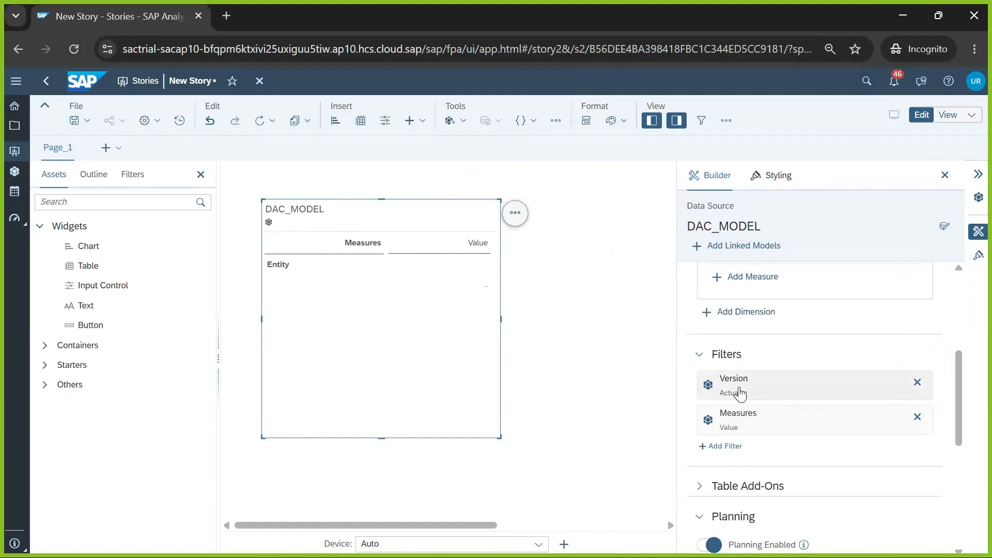
click(722, 447)
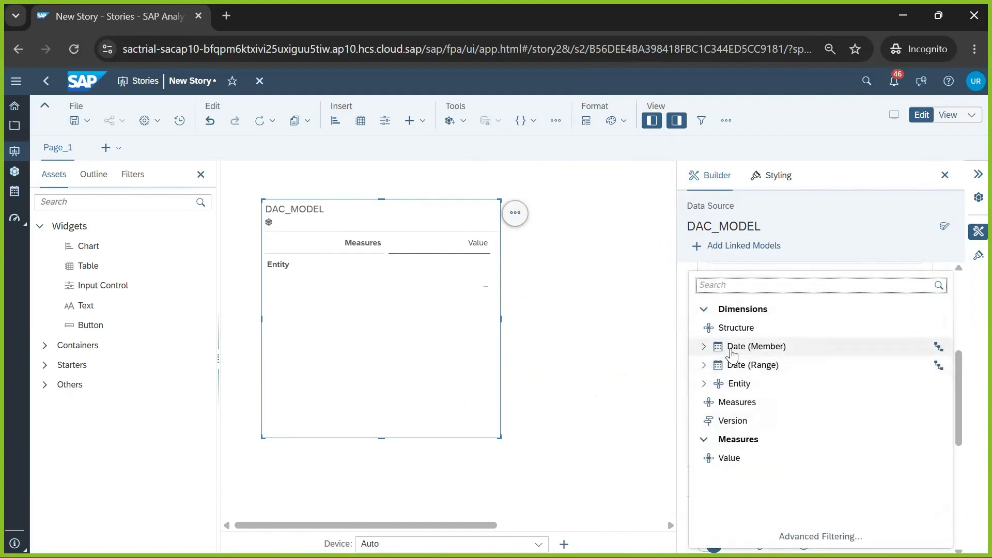
click(730, 351)
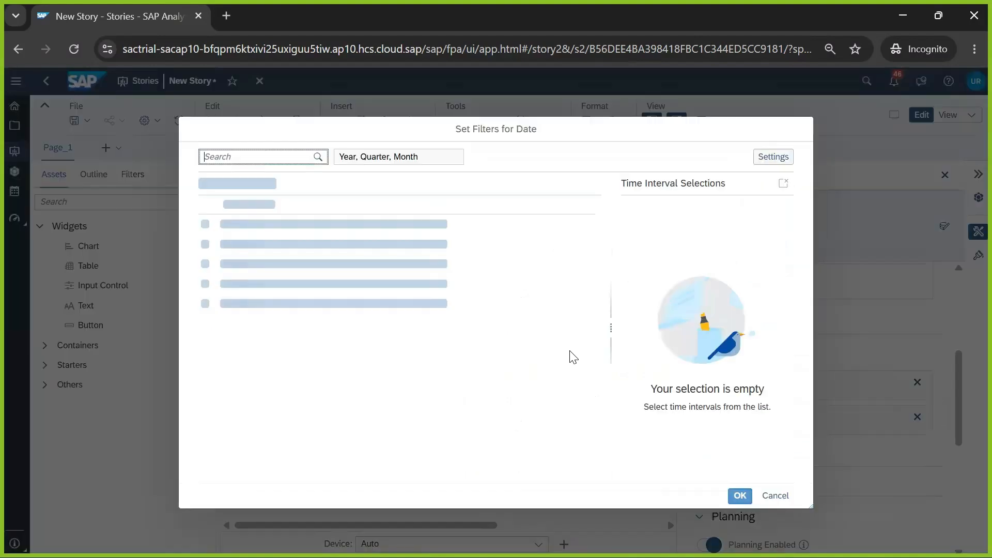
click(773, 156)
click(690, 224)
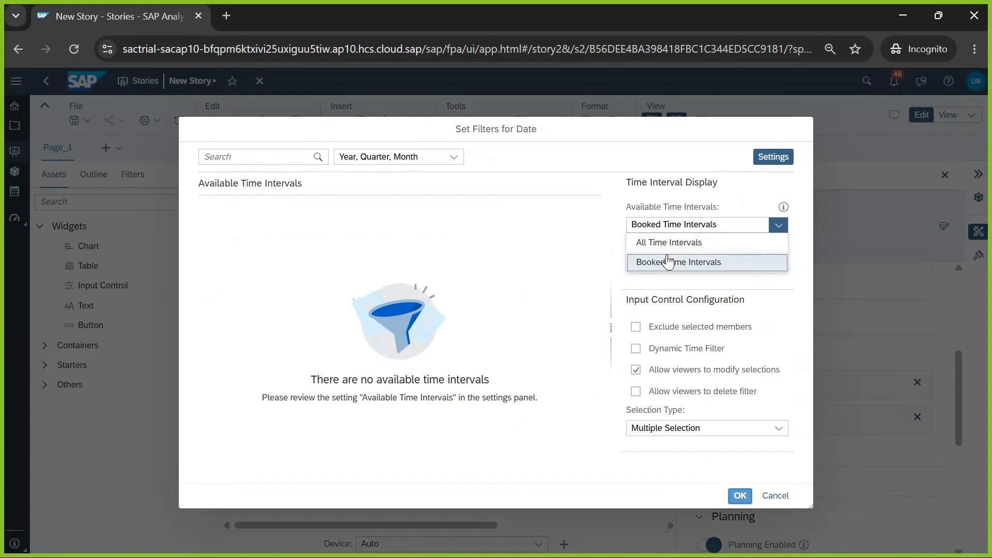
click(663, 243)
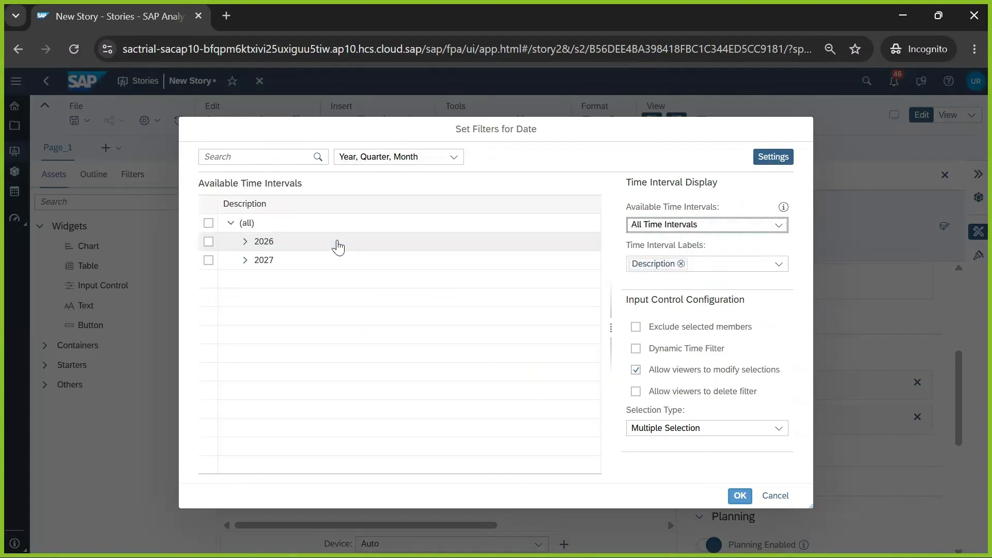
click(208, 241)
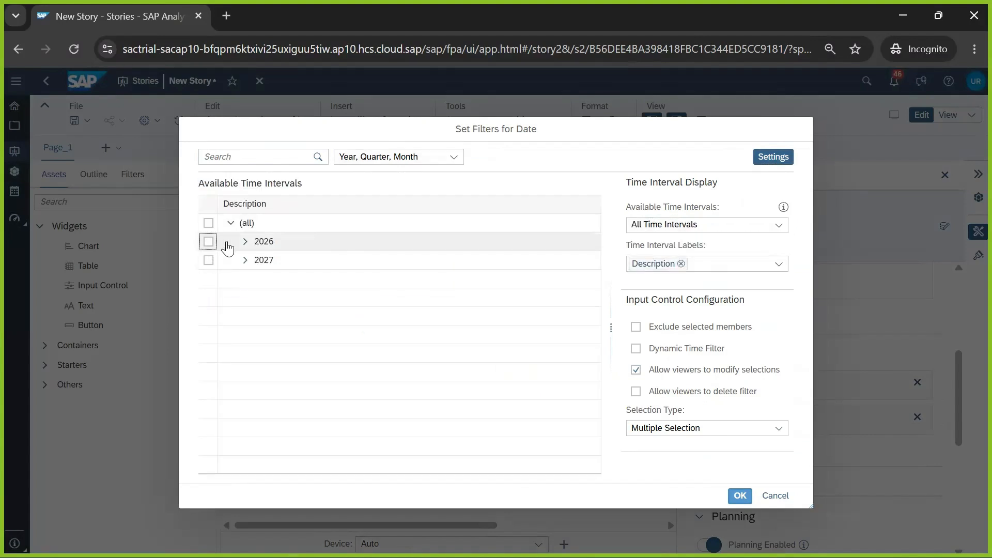
click(734, 498)
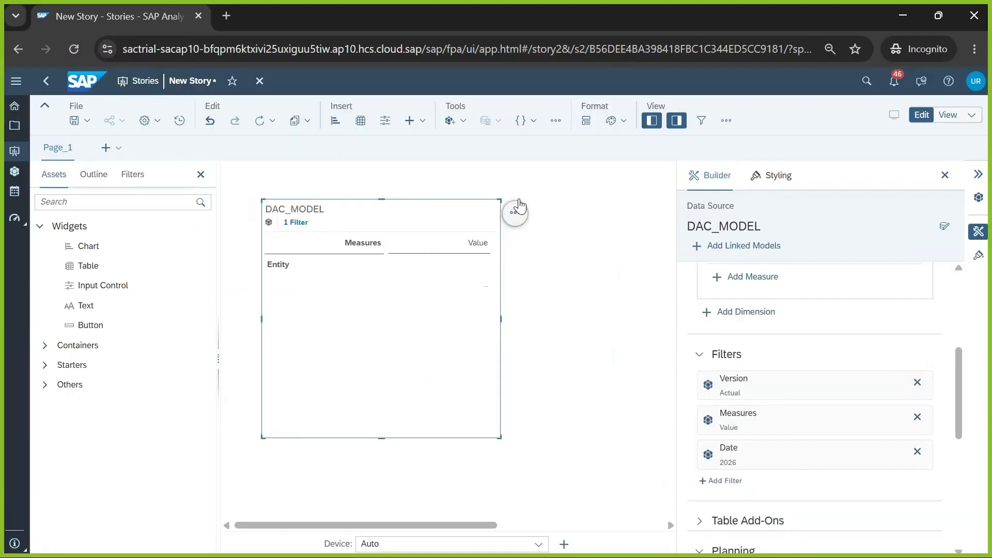
Turn on Show Unbooked Data for the table's Measures column.
scroll(784, 335, up, 2)
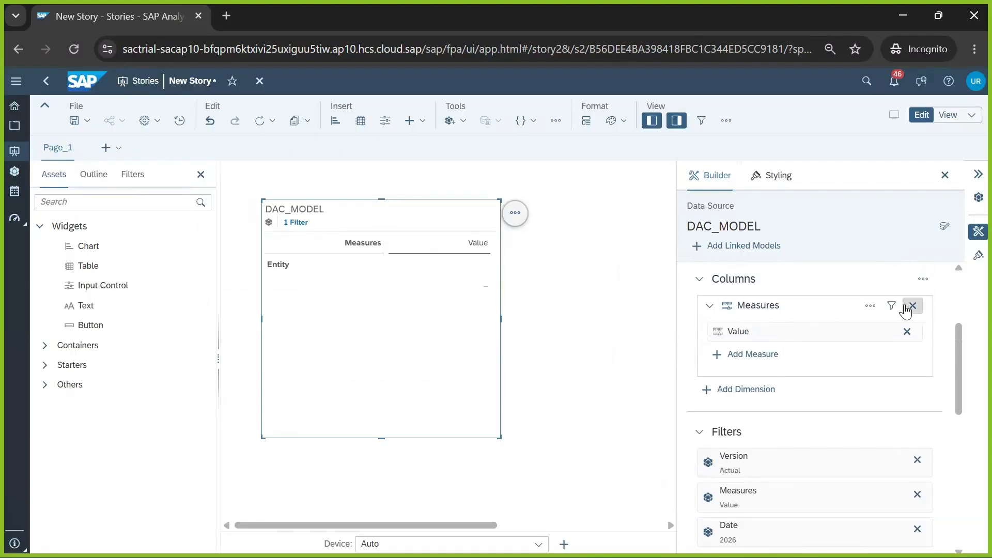
click(871, 308)
click(870, 306)
click(871, 306)
click(871, 306)
click(790, 362)
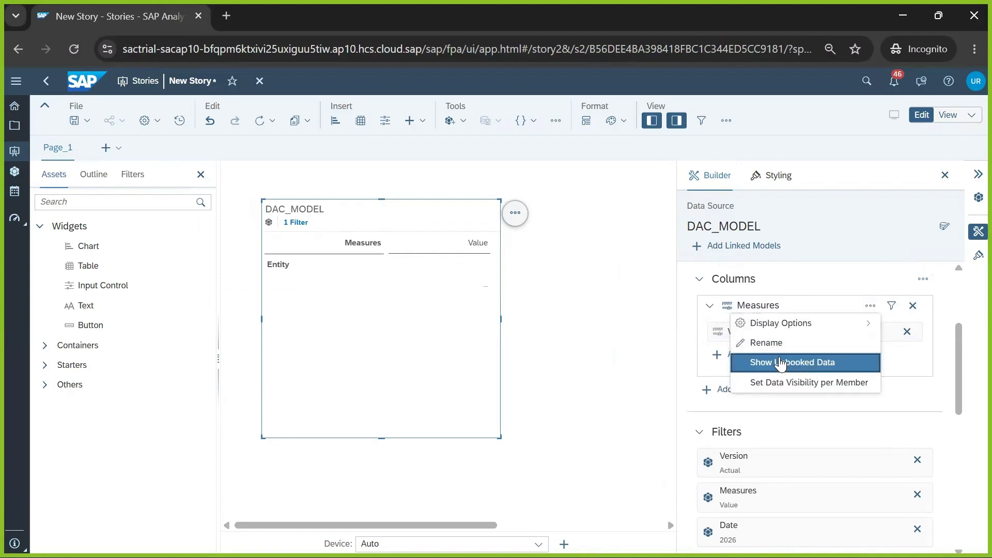
Turn on Show Unbooked Data for the Entity row dimension.
scroll(778, 360, up, 2)
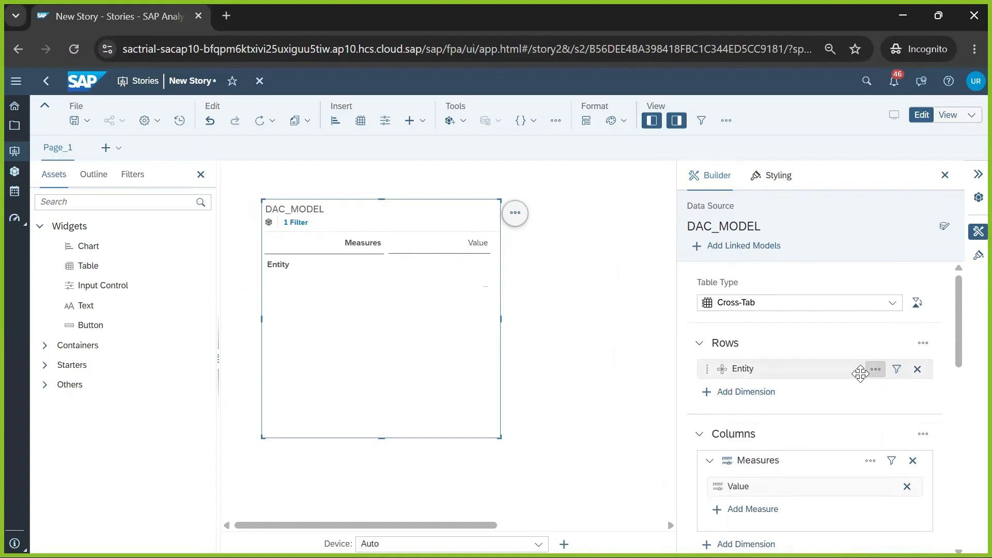
click(875, 369)
click(832, 427)
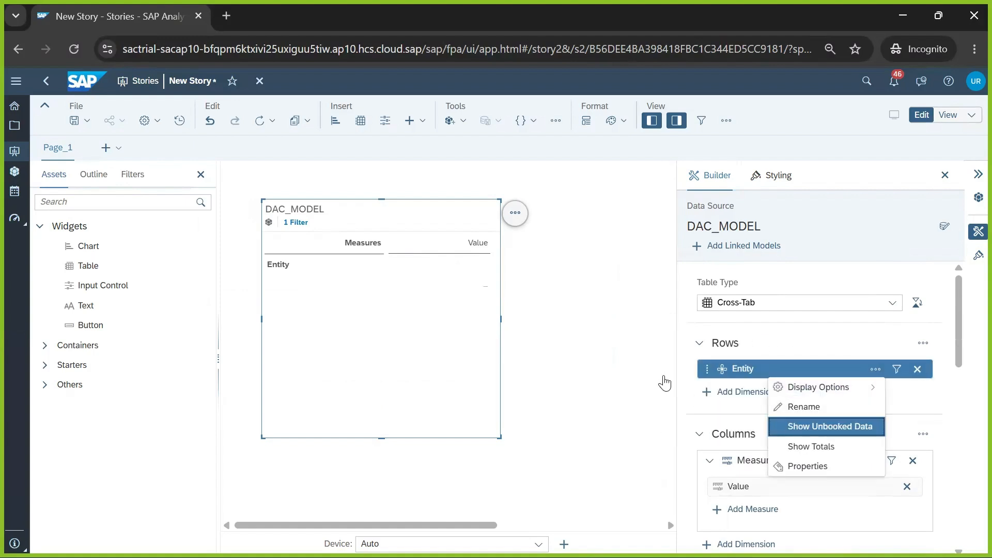
click(457, 314)
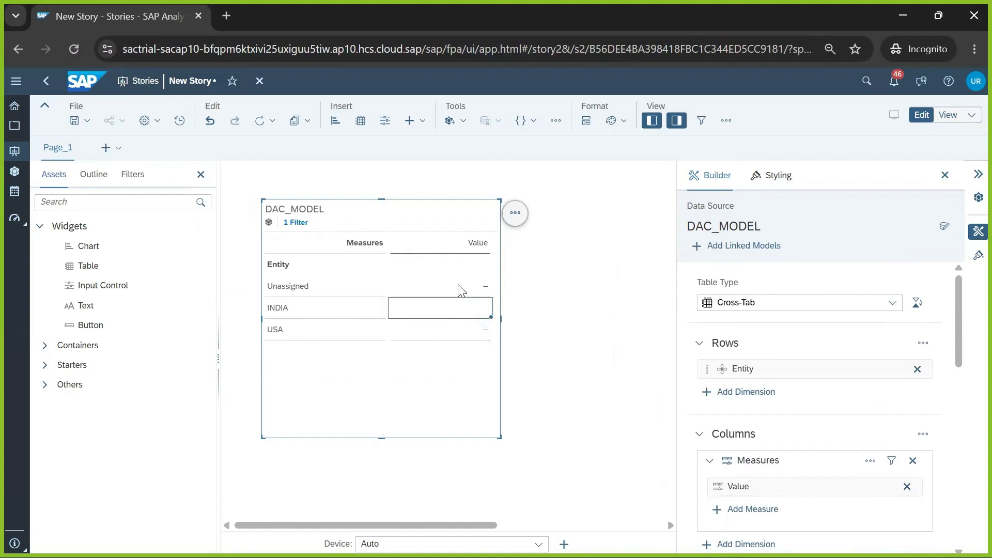
click(541, 303)
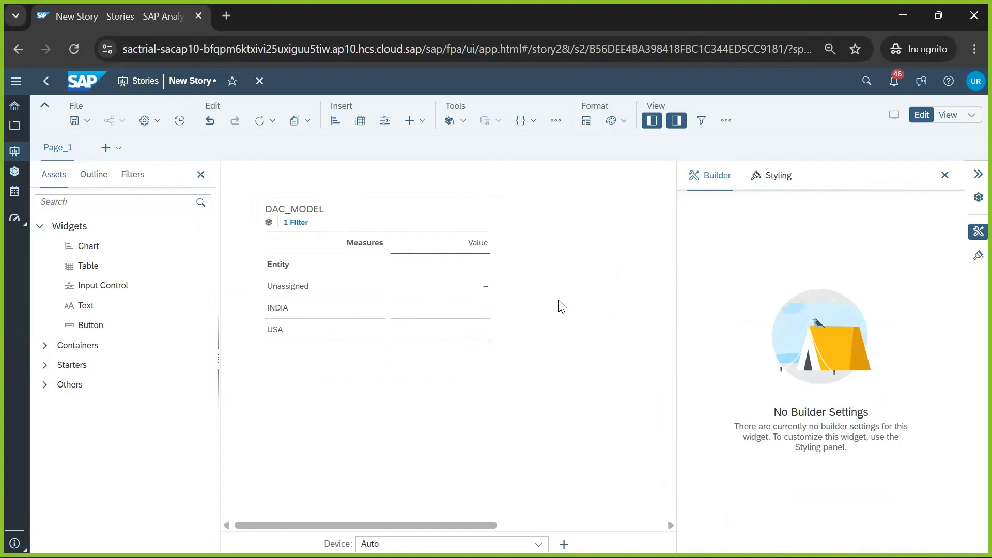
Add the Version dimension to the table's columns.
click(354, 311)
click(295, 312)
scroll(837, 426, down, 5)
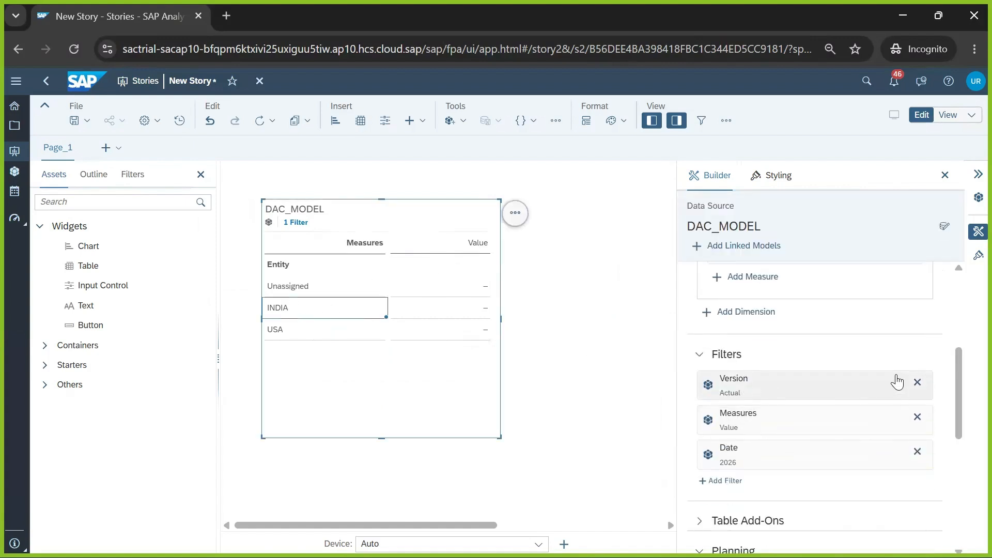
scroll(786, 356, up, 3)
scroll(768, 321, up, 2)
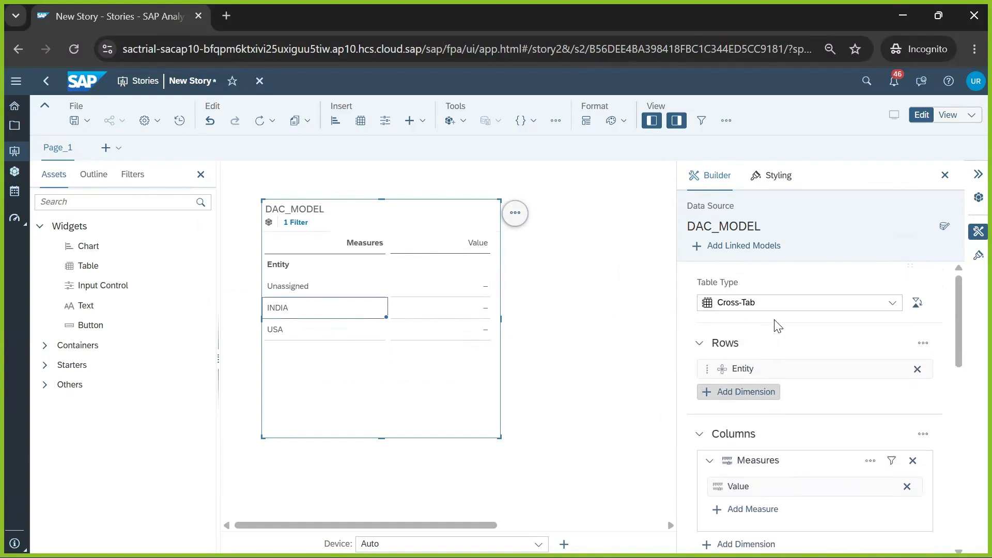
scroll(795, 445, down, 2)
click(757, 471)
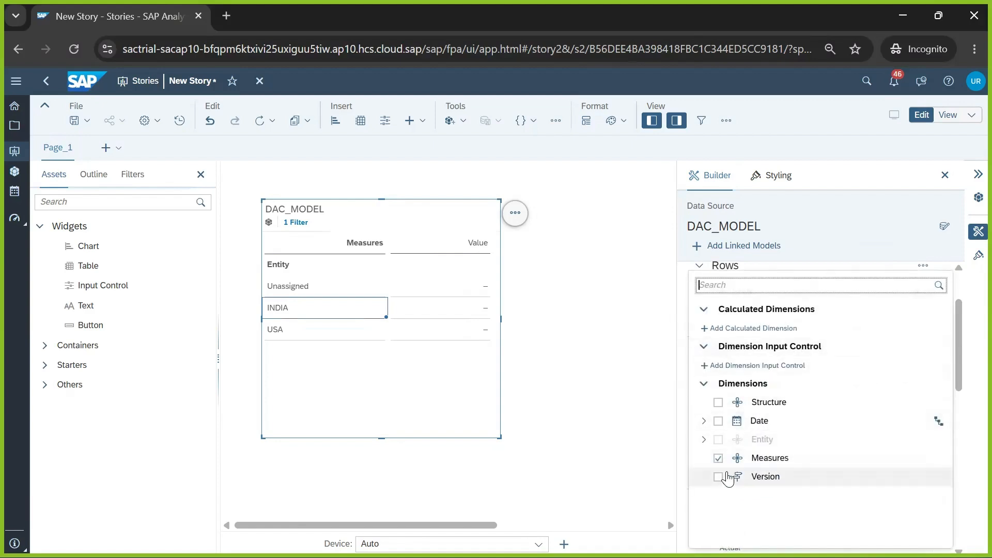
click(727, 478)
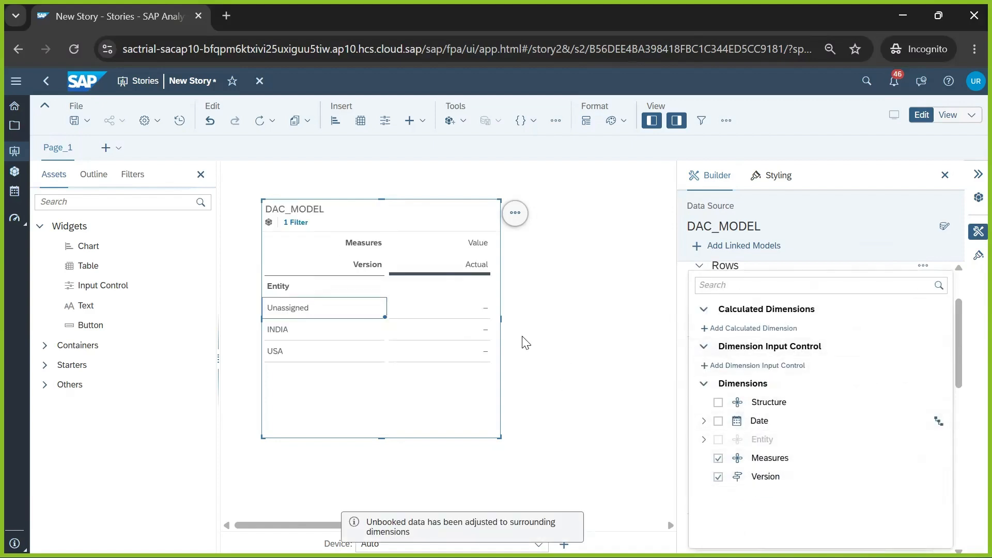
click(605, 364)
Try to enter 1000 as the Actual value for INDIA in the table.
mouse_move(473, 279)
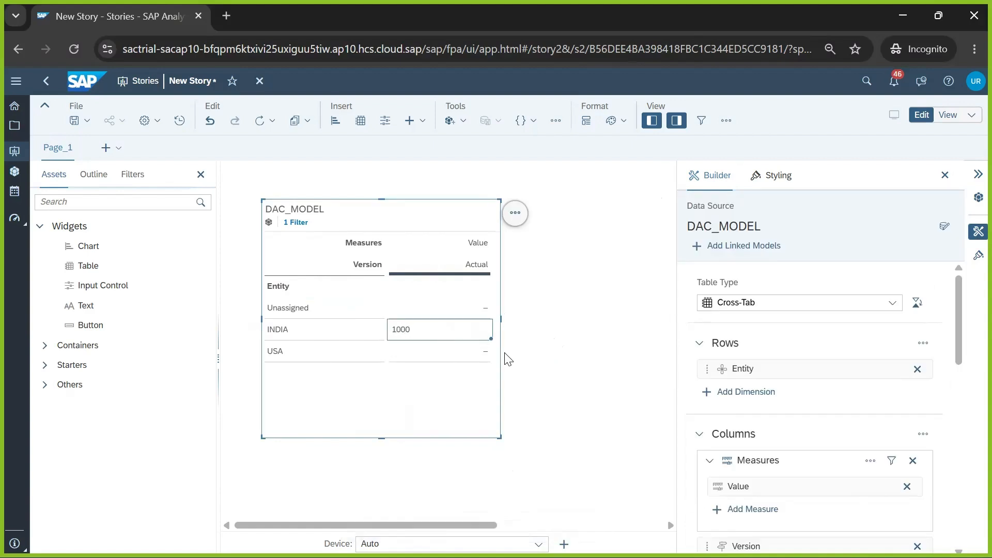
key(Return)
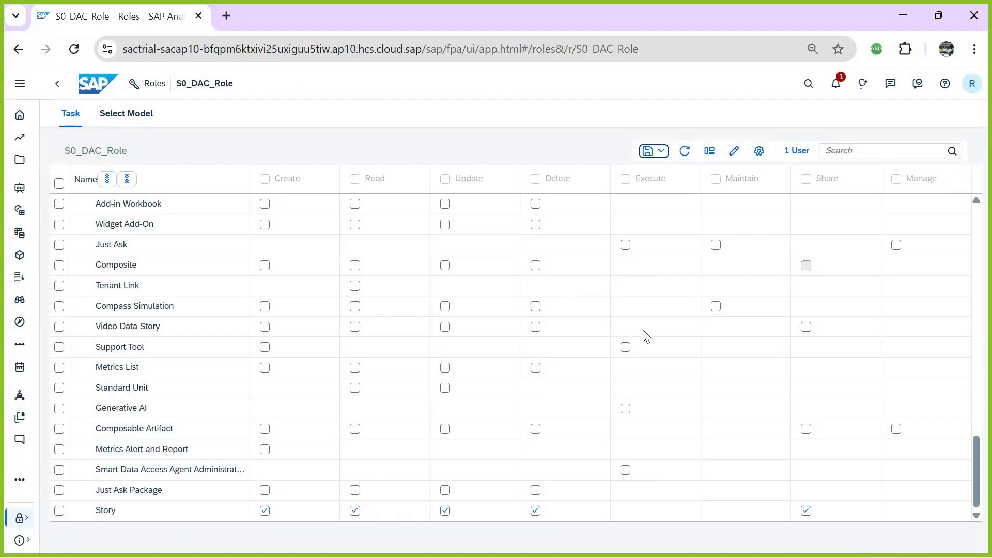
In the role window, grant S0_DAC_Role the Execute permission for Planning Model and save the role.
scroll(647, 336, up, 15)
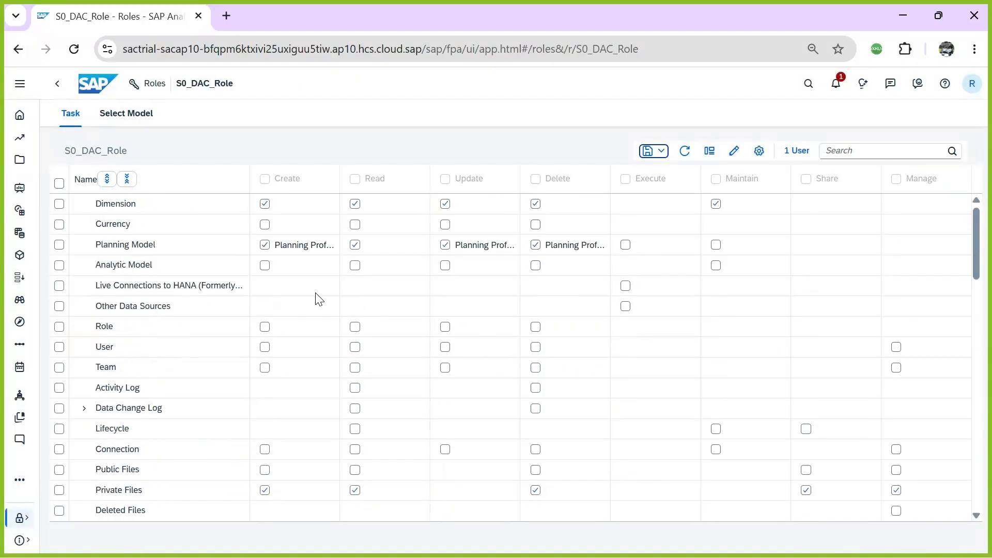
click(629, 248)
click(647, 151)
Return to the new story, start saving it in DAC_FOLDER, and name it DAC_STORY.
key(alt+Tab)
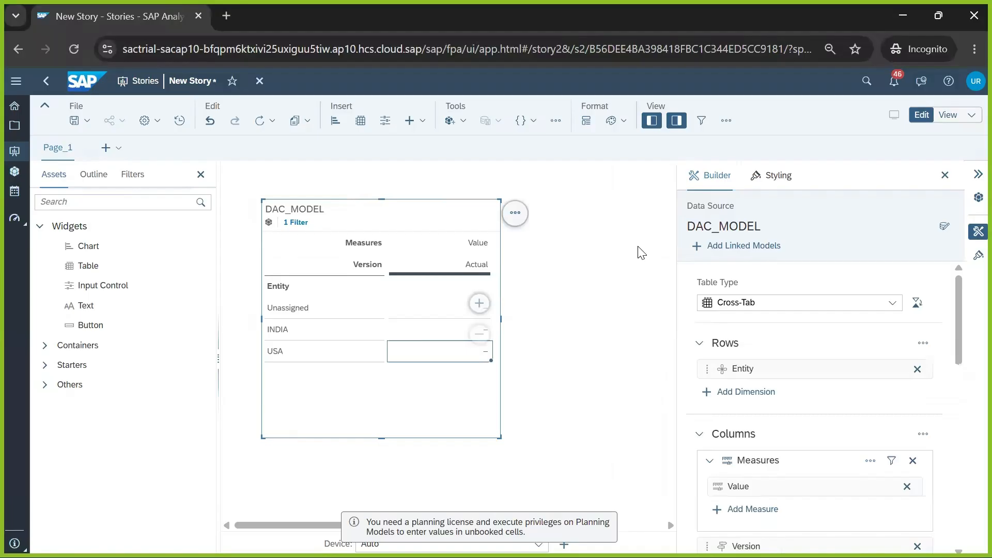
click(354, 290)
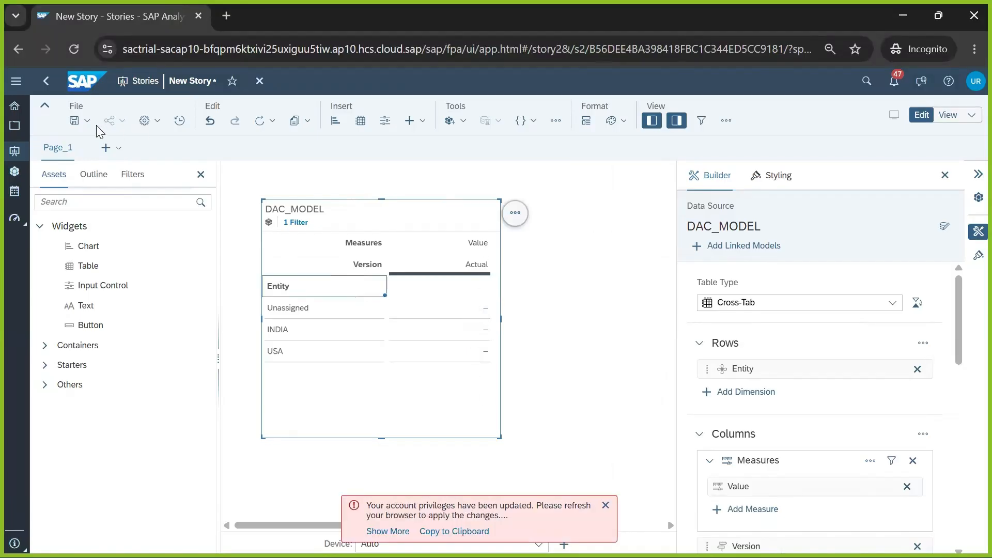
click(86, 120)
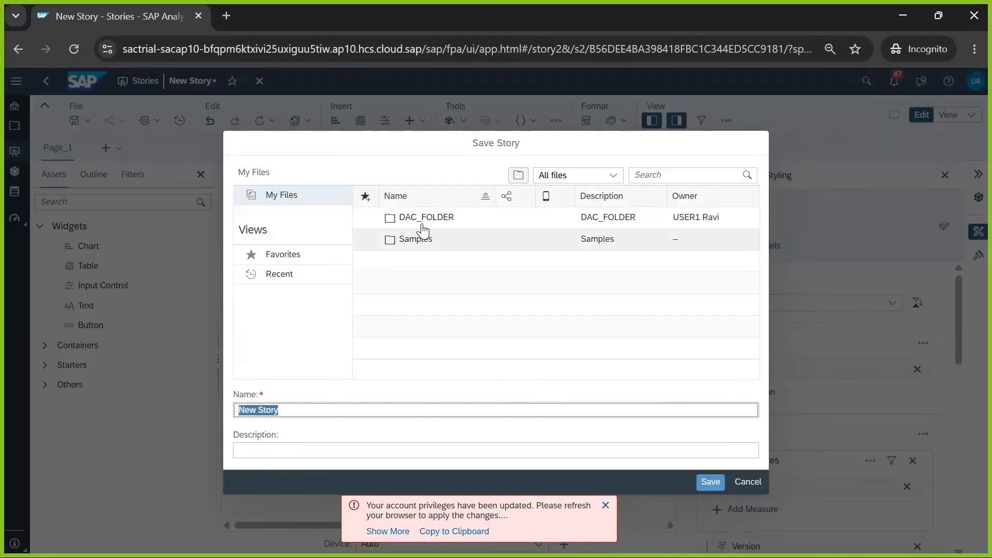
click(422, 226)
text(DAC_STORY)
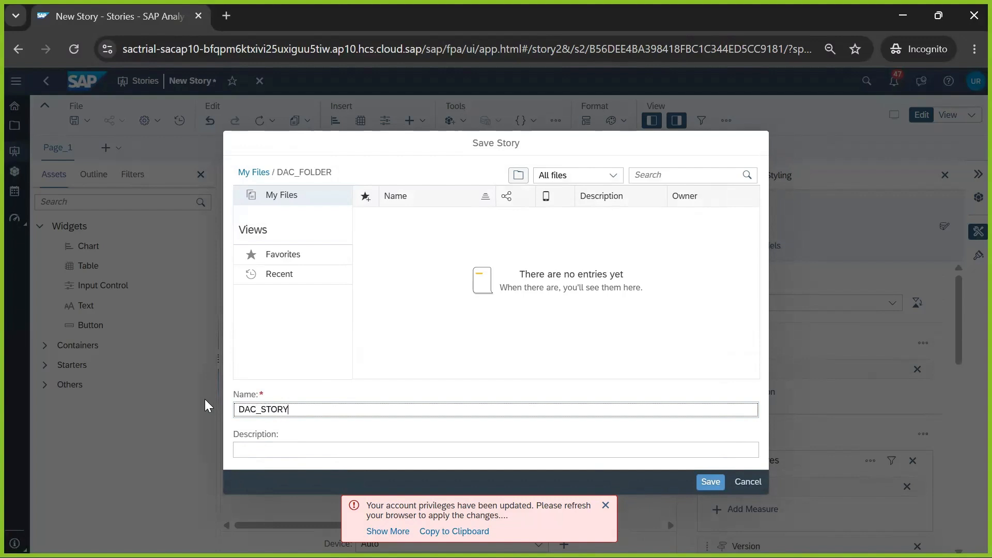
Copy the name DAC_STORY into the description and save the story.
key(ctrl+a)
key(ctrl+c)
click(303, 448)
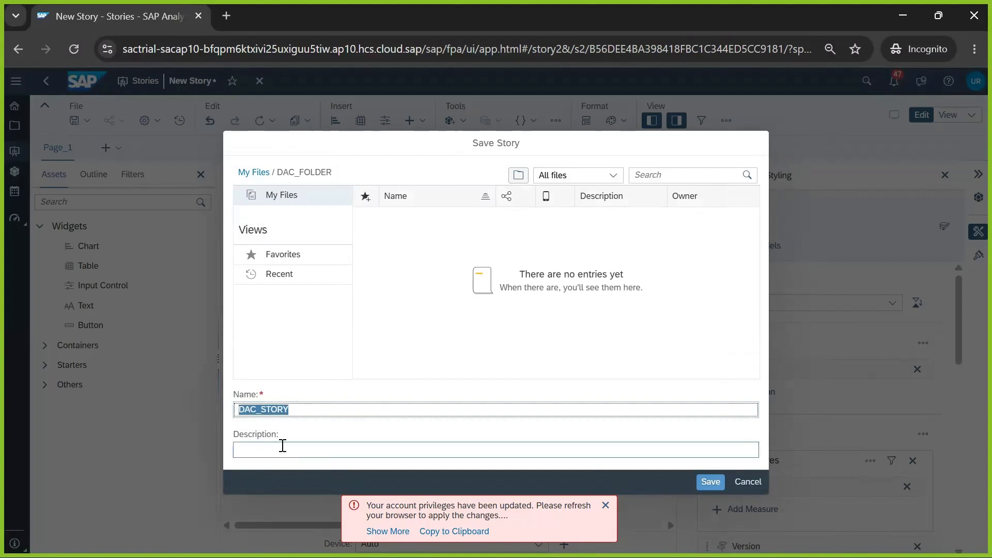
key(ctrl+v)
click(713, 482)
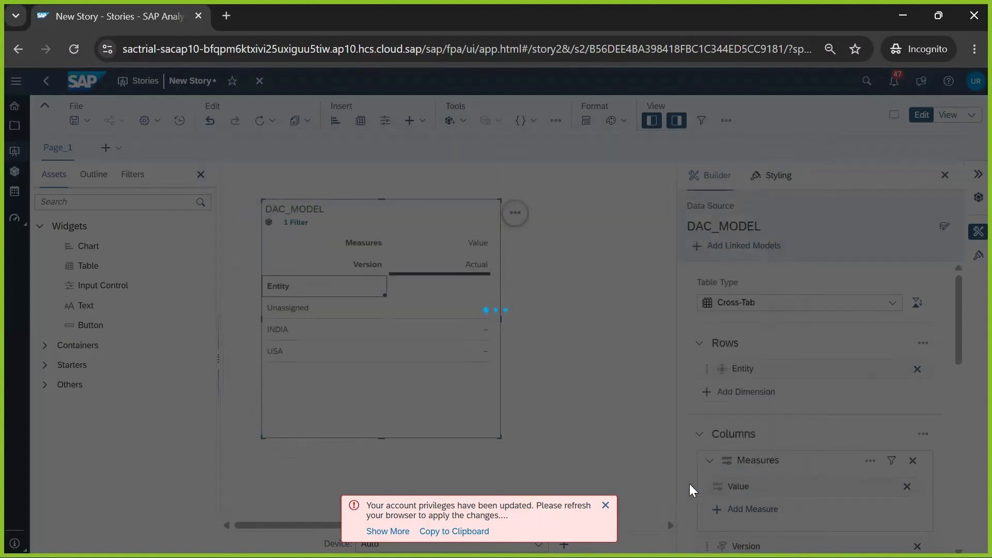
Reload the saved story and enter Actual values of 1000 for Unassigned, 1000 for INDIA and 2000 for USA.
click(604, 504)
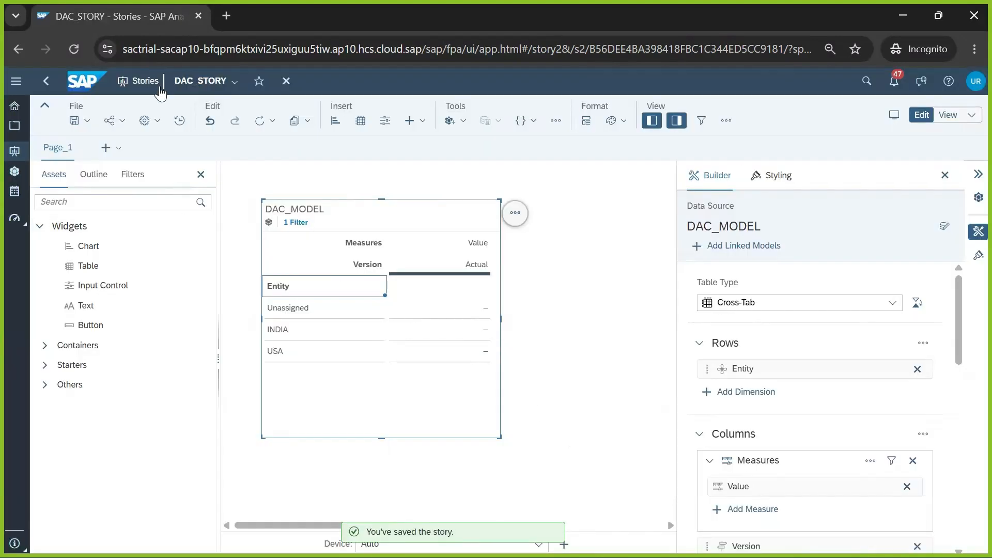
click(73, 49)
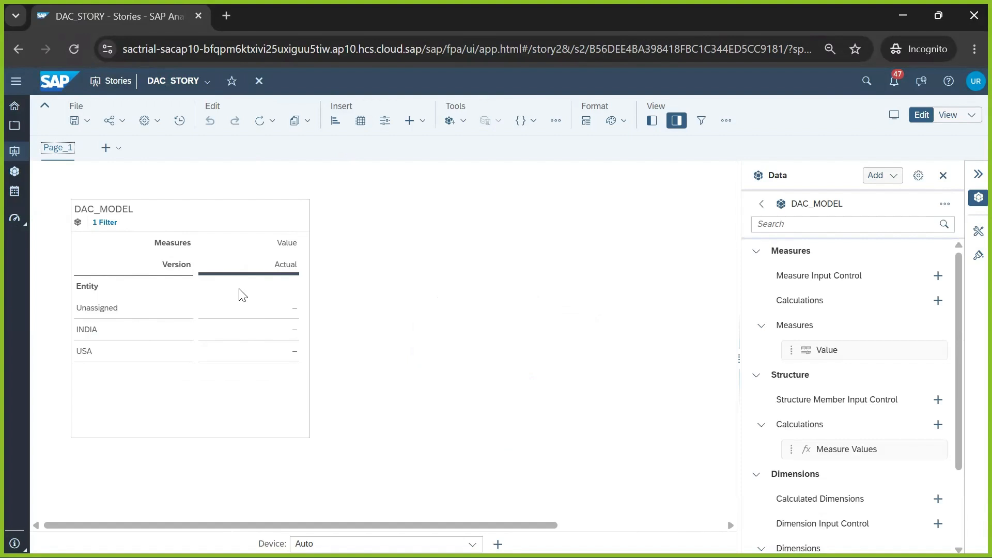
click(264, 319)
click(255, 313)
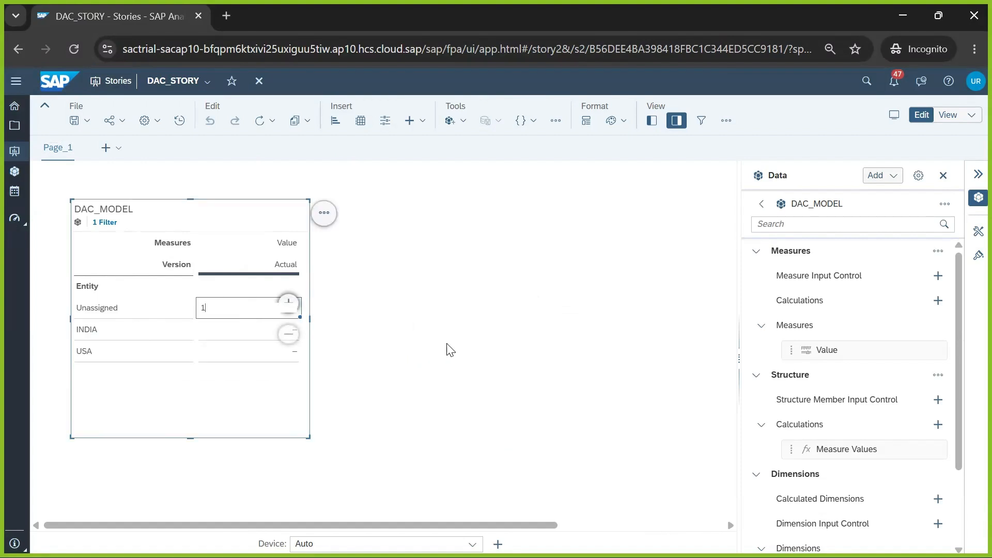
click(232, 336)
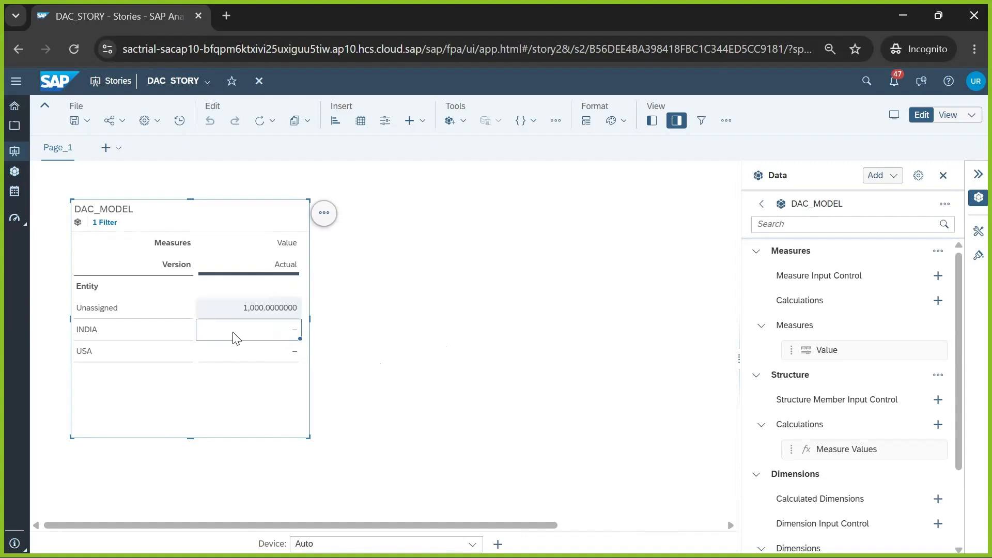
click(252, 333)
text(1000)
key(Return)
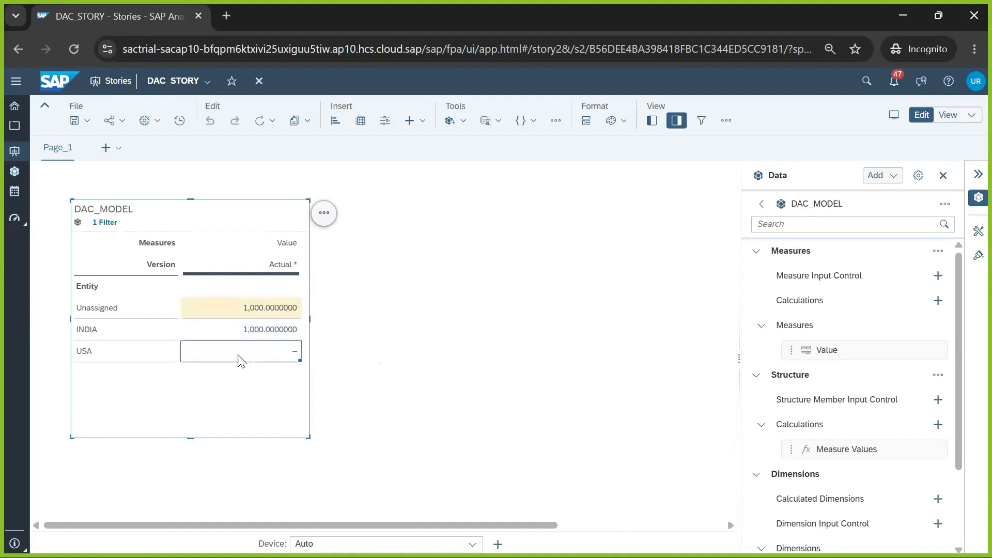
text(2000)
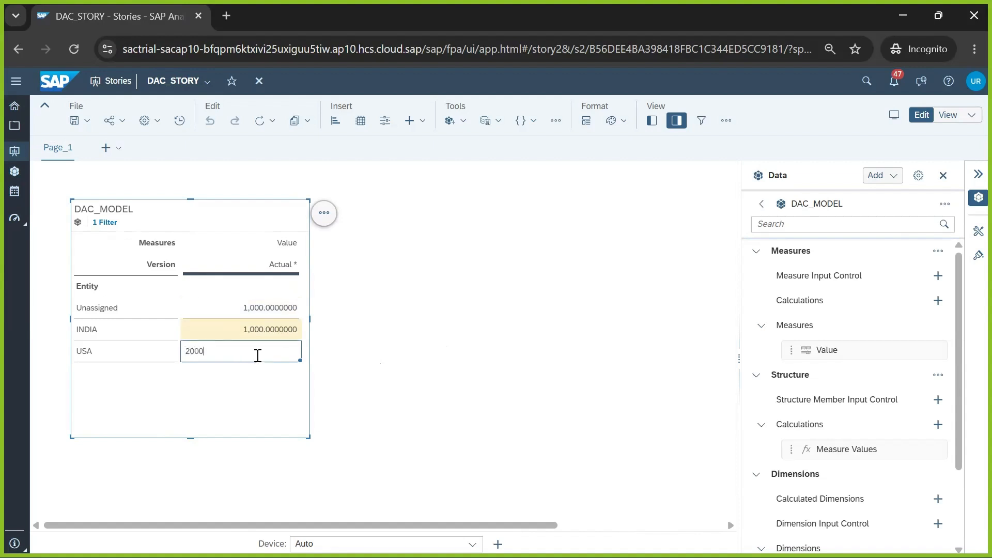
key(Return)
click(400, 385)
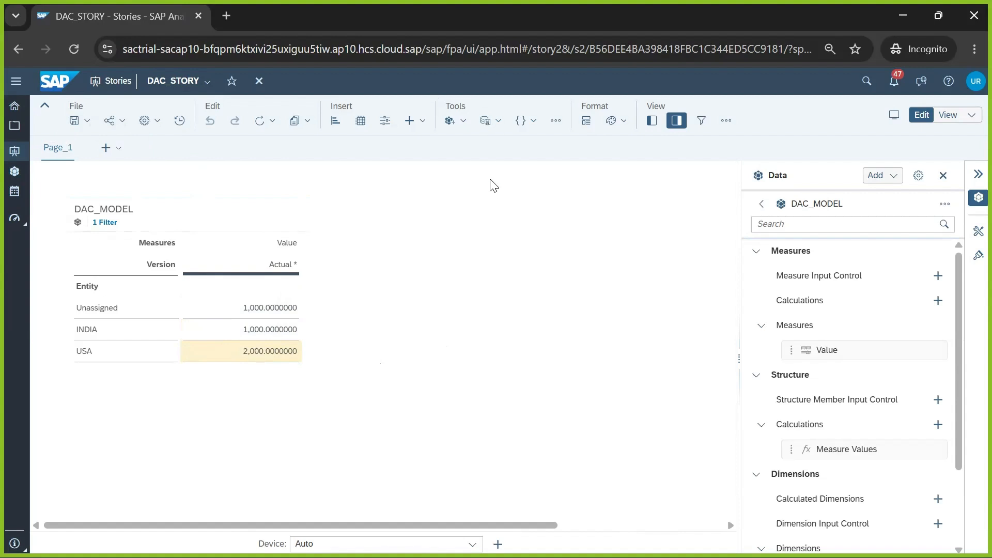
Try to publish the data changes made in the DAC_MODEL table.
click(268, 381)
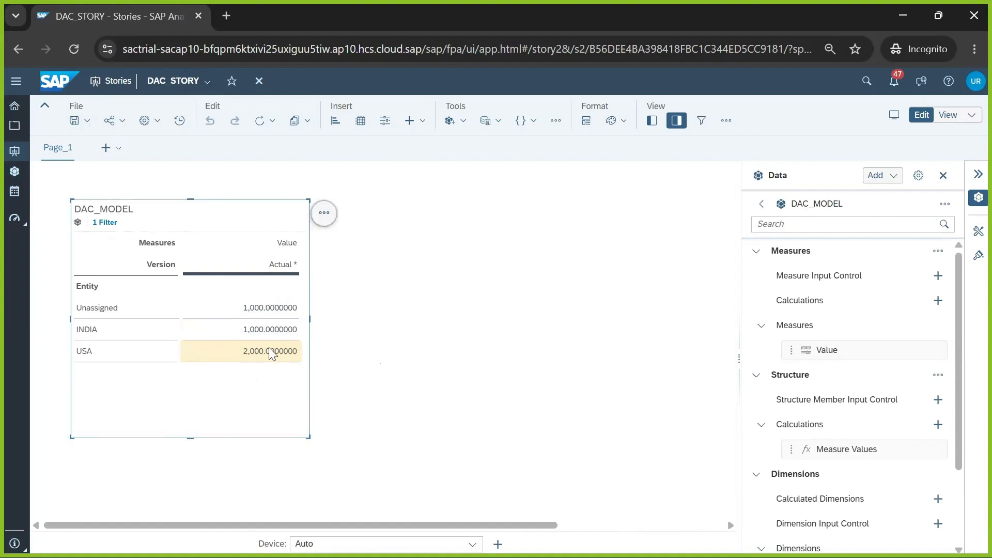
click(457, 360)
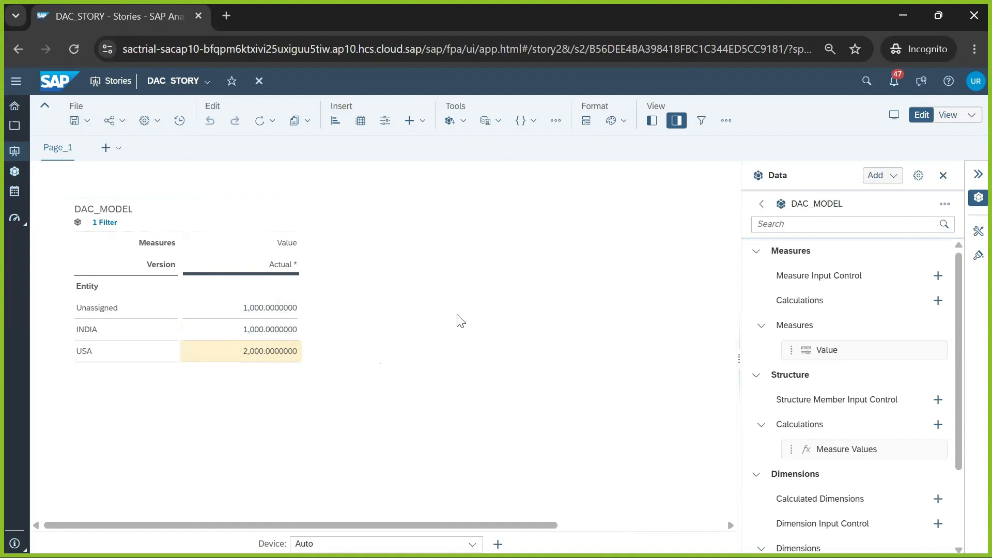
click(498, 121)
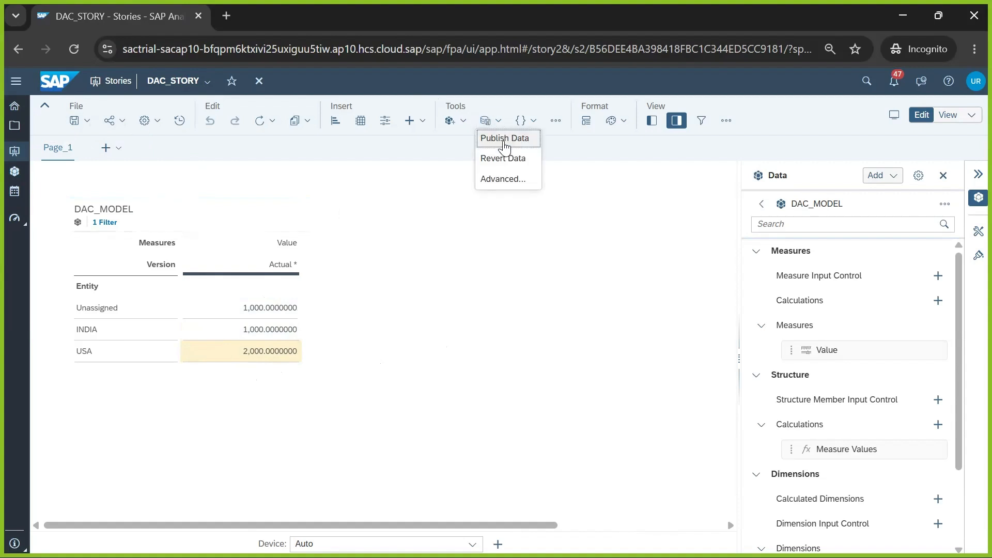
click(504, 139)
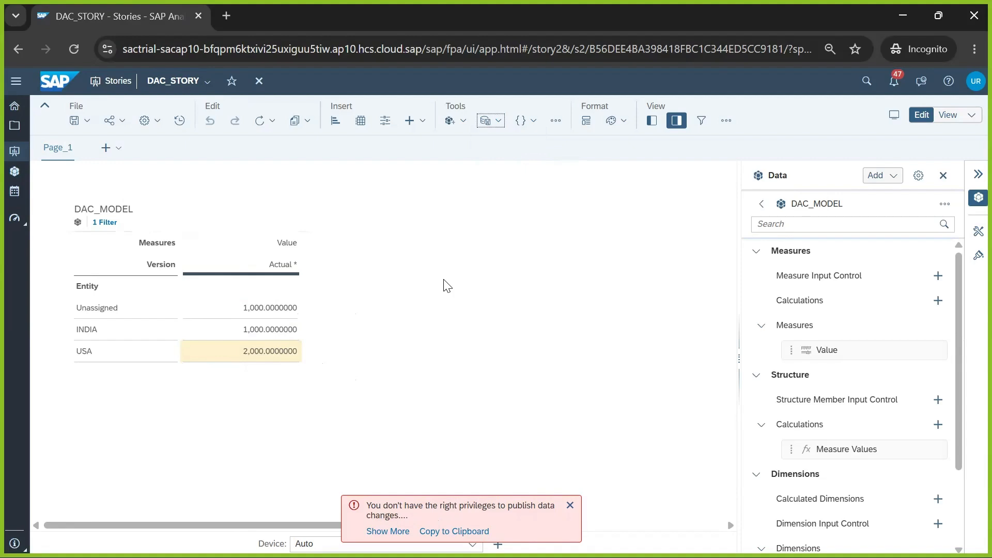
In the role window, grant S0_DAC_Role the Maintain permission for Planning Model and save the role.
key(alt+Tab)
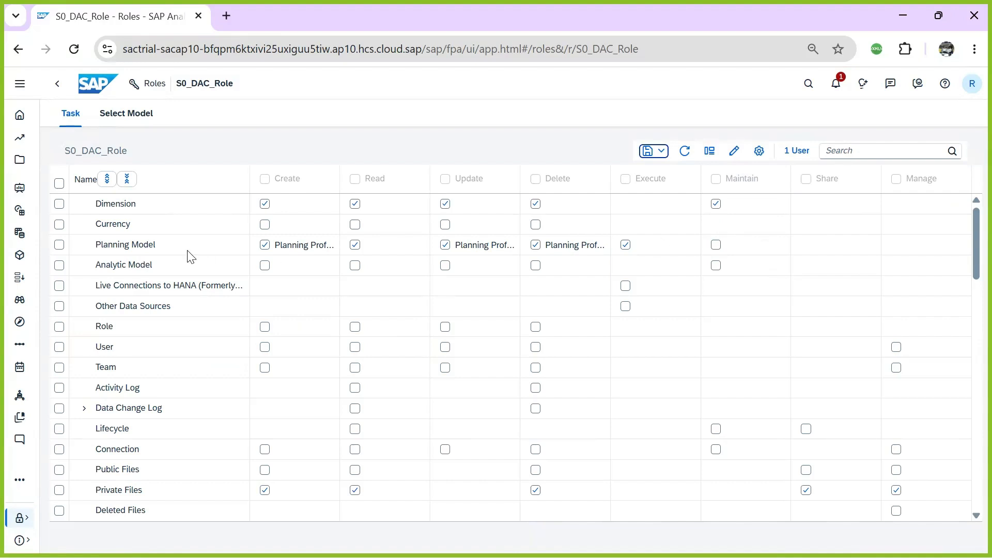
click(716, 244)
click(652, 151)
click(655, 168)
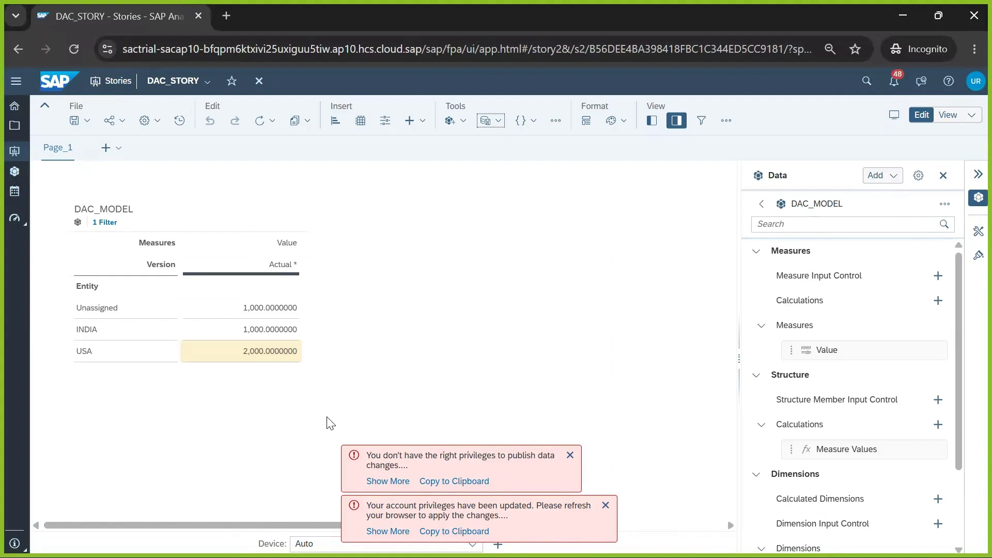
Return to DAC_STORY, reload it to apply the updated privileges, and revert all data changes.
click(74, 48)
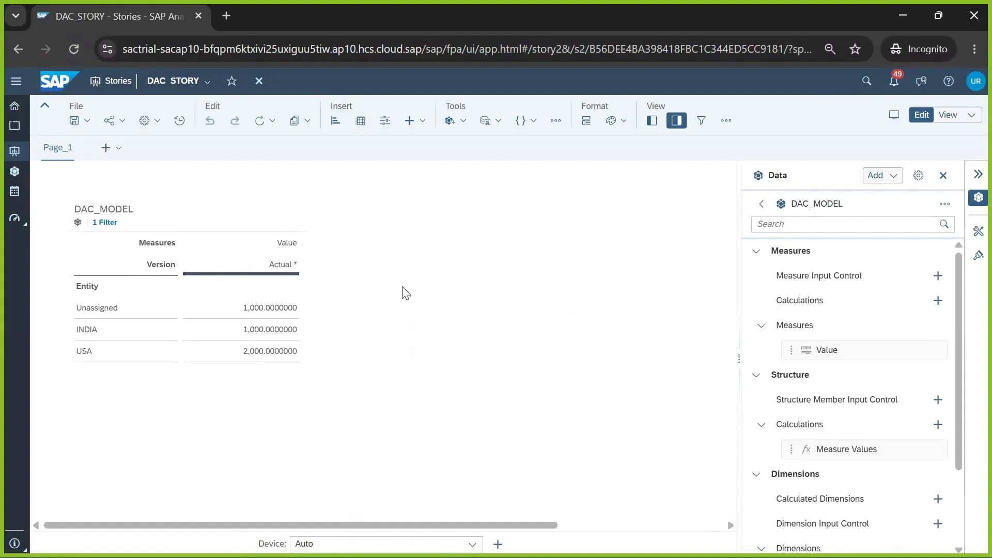
click(268, 308)
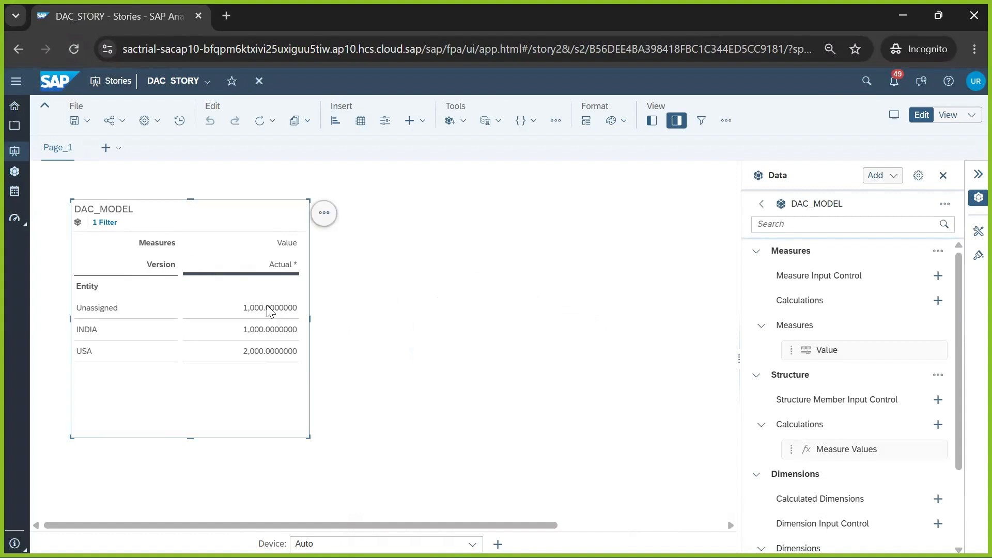
click(489, 122)
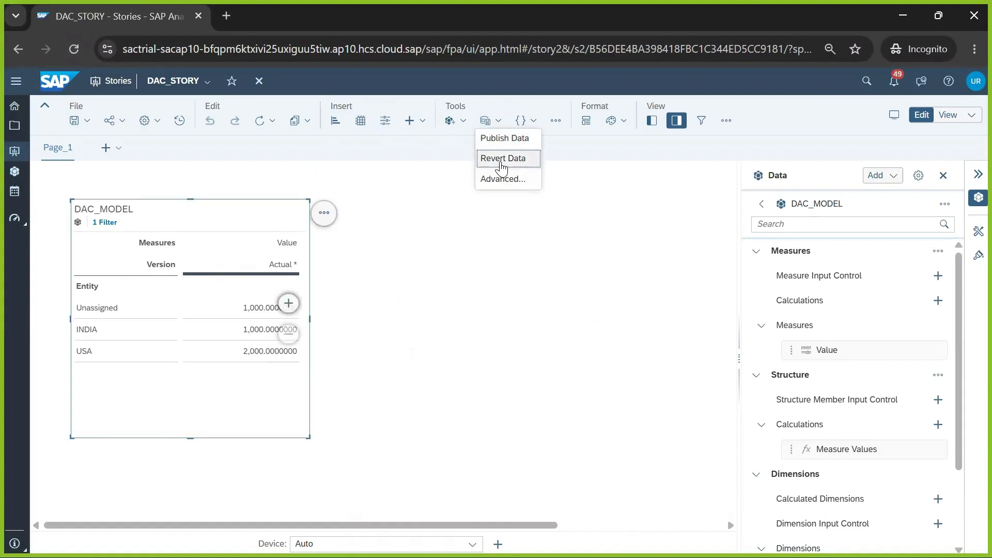
click(501, 164)
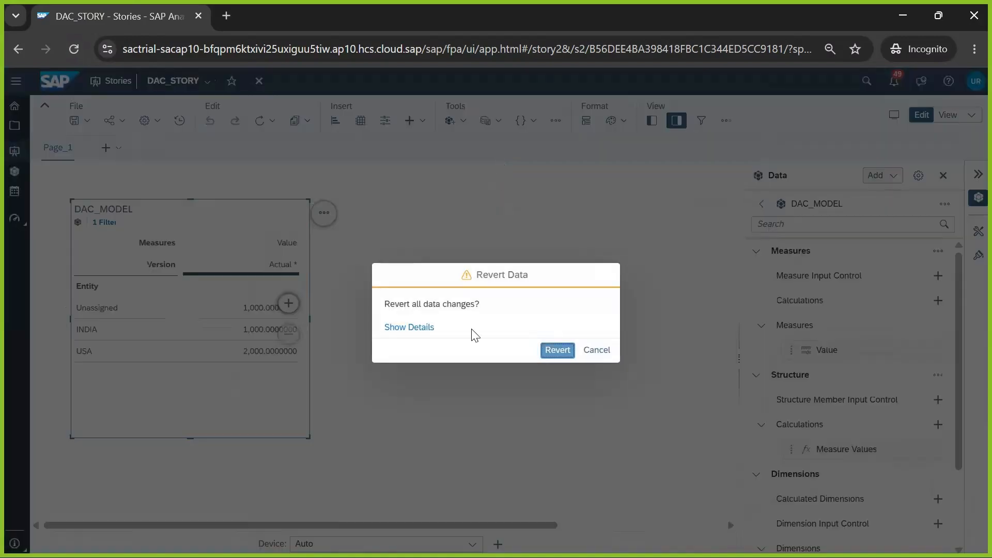
click(563, 356)
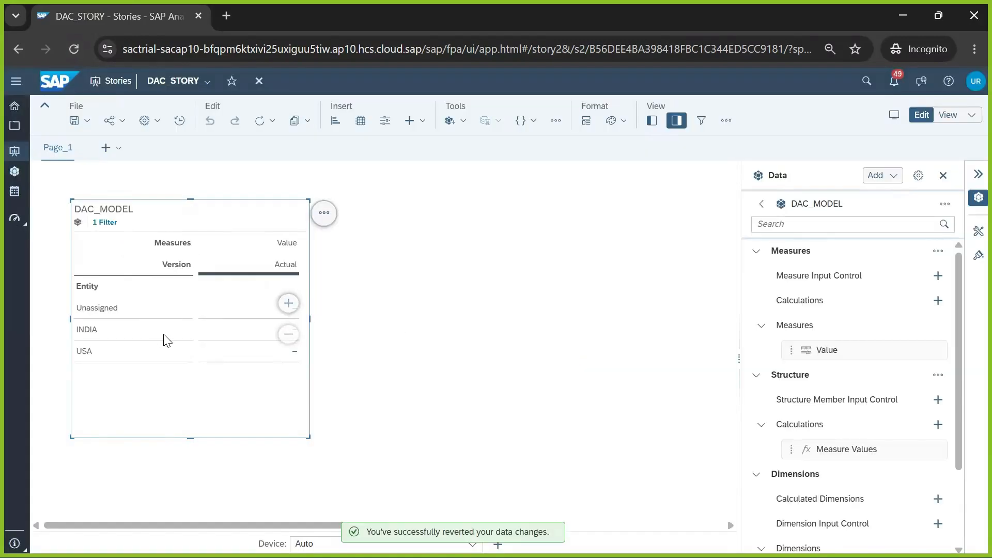
Enter Actual values of 500 for Unassigned, 1000 for INDIA and 2000 for USA in the table.
double_click(258, 308)
text(500)
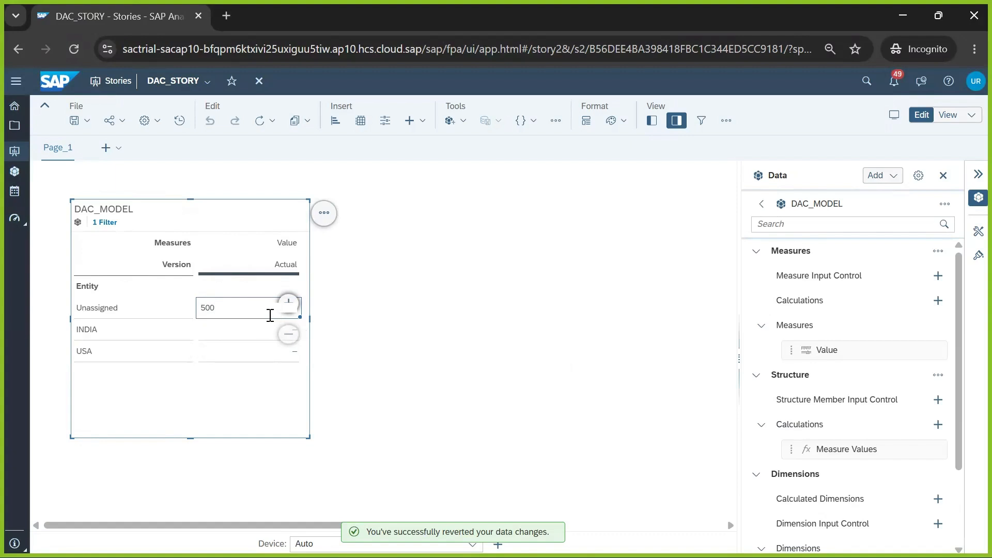
double_click(250, 334)
text(1000)
key(Return)
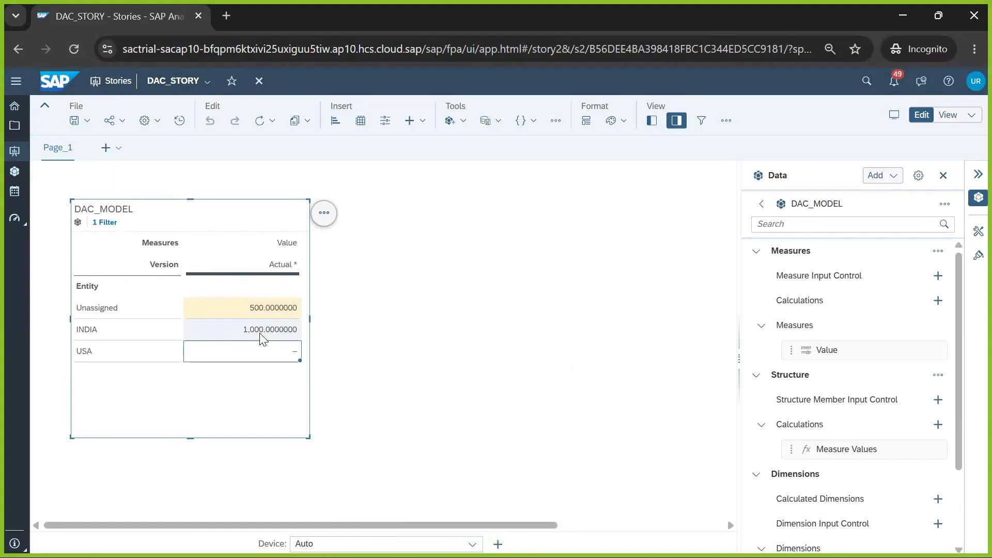
text(2000)
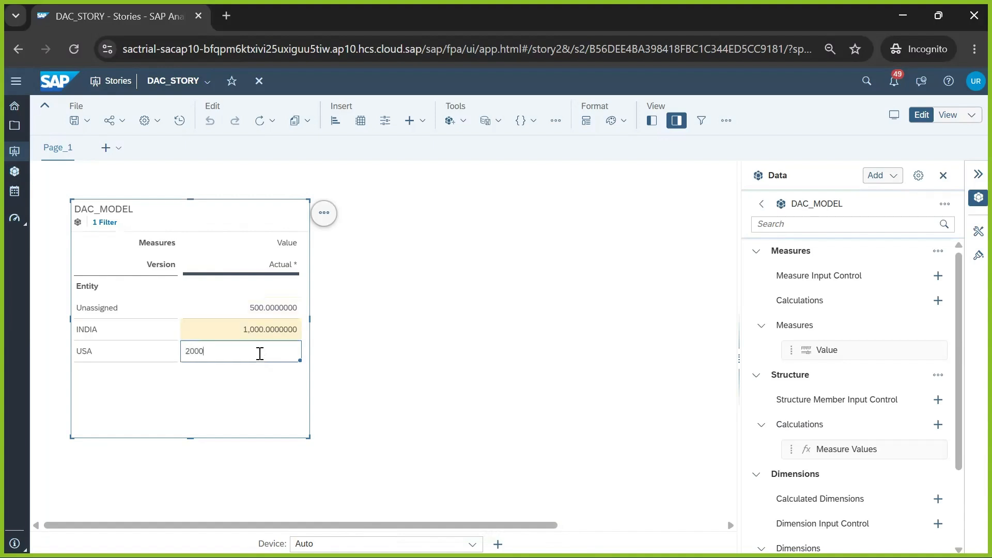
key(Return)
click(394, 344)
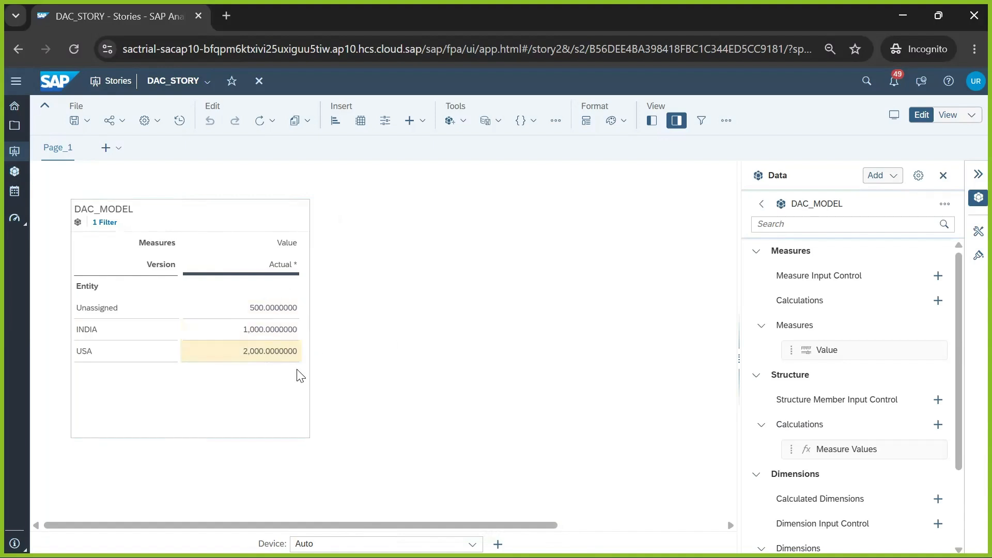
Publish the data changes of the DAC_MODEL table and switch to the Data Access Control slide.
click(486, 123)
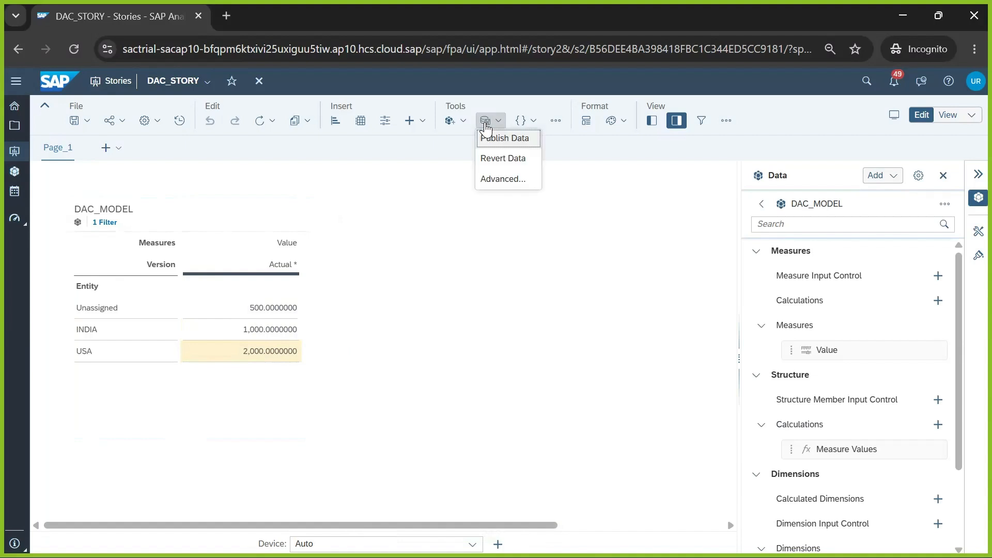
click(488, 138)
click(555, 350)
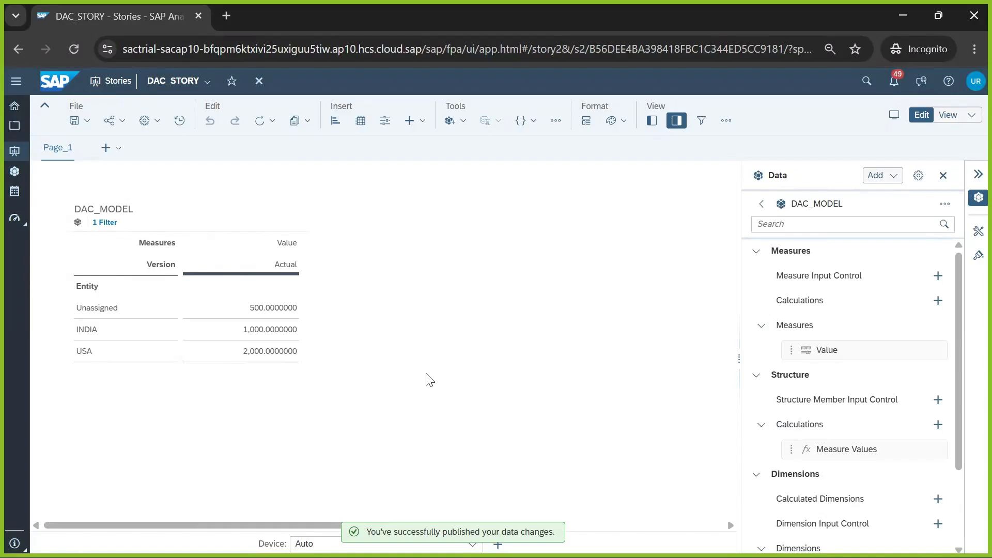
key(alt+Tab)
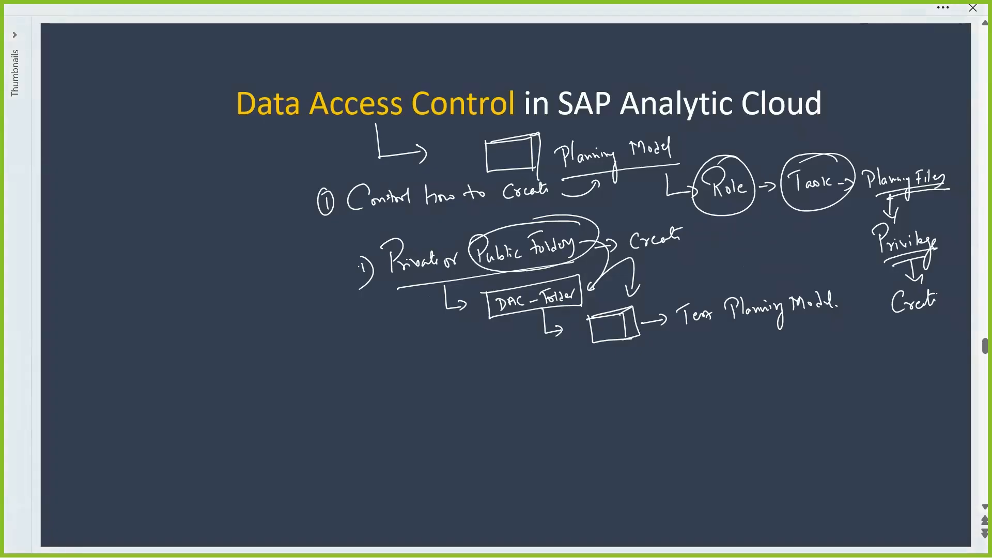